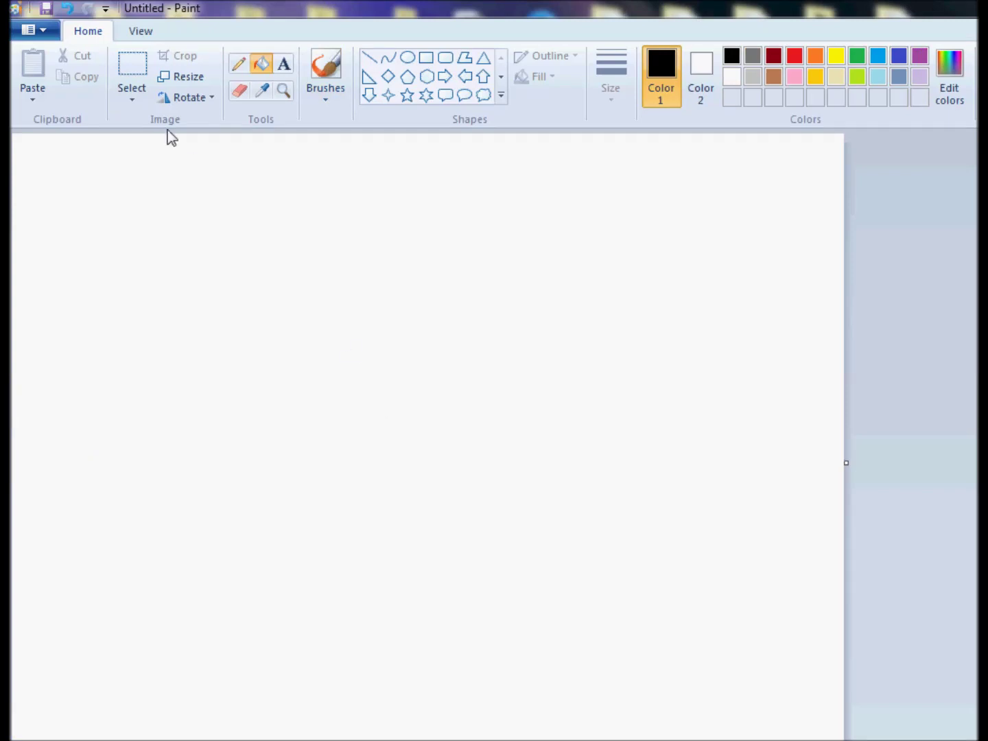
Turn on the canvas rulers and shrink the blank canvas to about 800 × 600 pixels.
{"action": "left_click", "coordinate": [137, 33]}
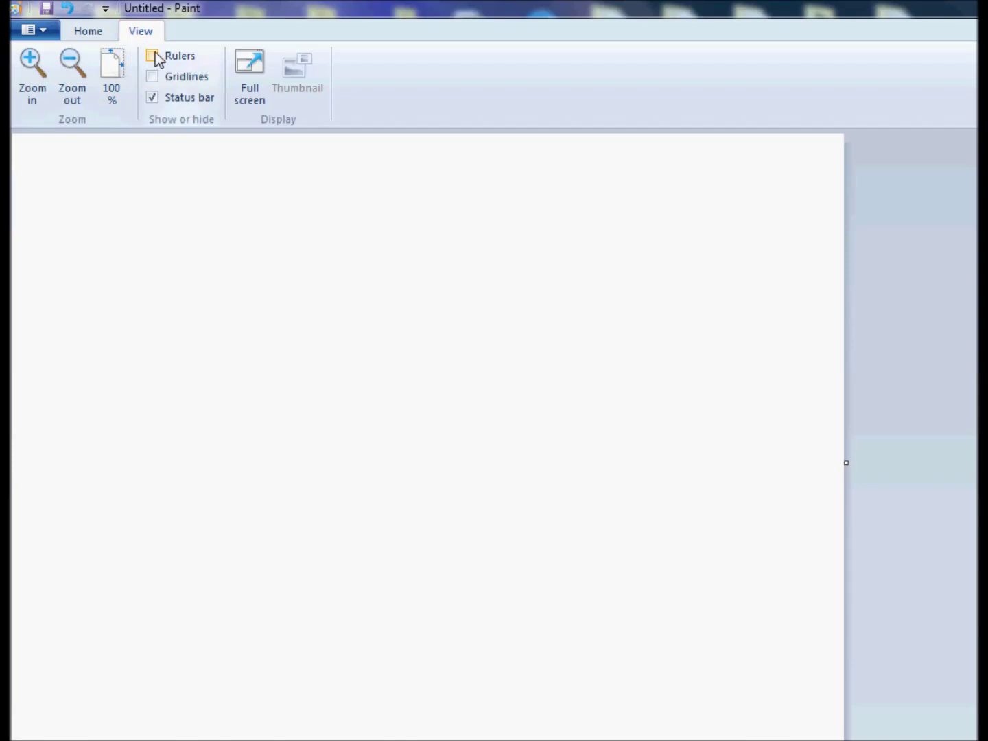
{"action": "left_click", "coordinate": [153, 56]}
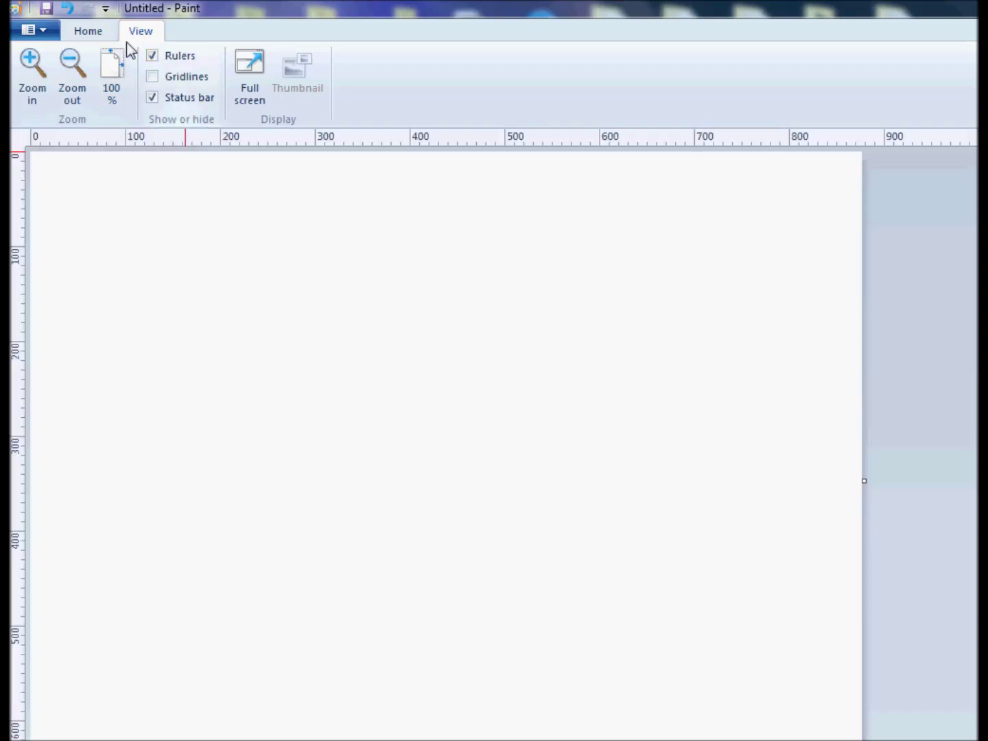
{"action": "left_click", "coordinate": [87, 33]}
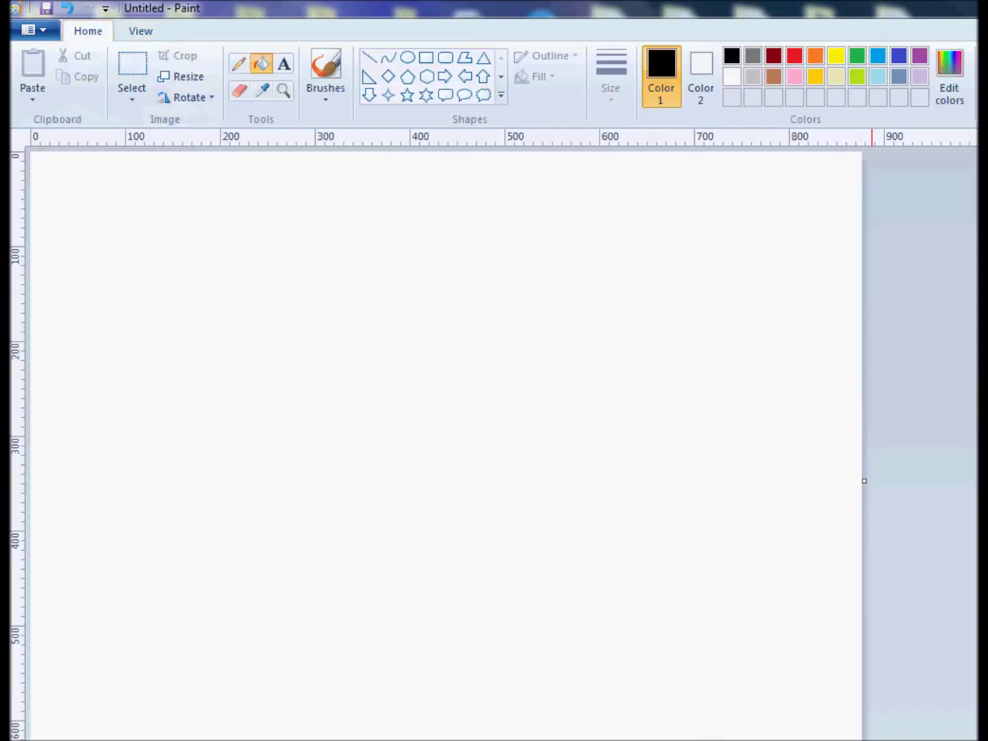
{"action": "left_click_drag", "start_coordinate": [864, 740], "coordinate": [790, 721]}
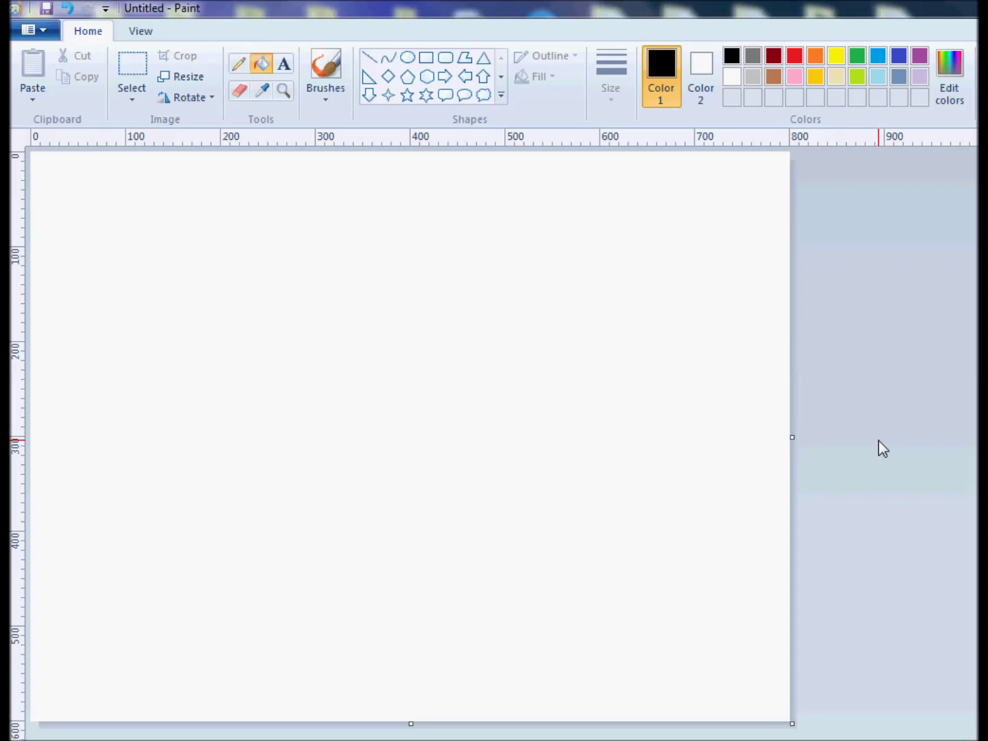
Draw a red horizontal line straight across the canvas near 210 px.
{"action": "left_click", "coordinate": [370, 61]}
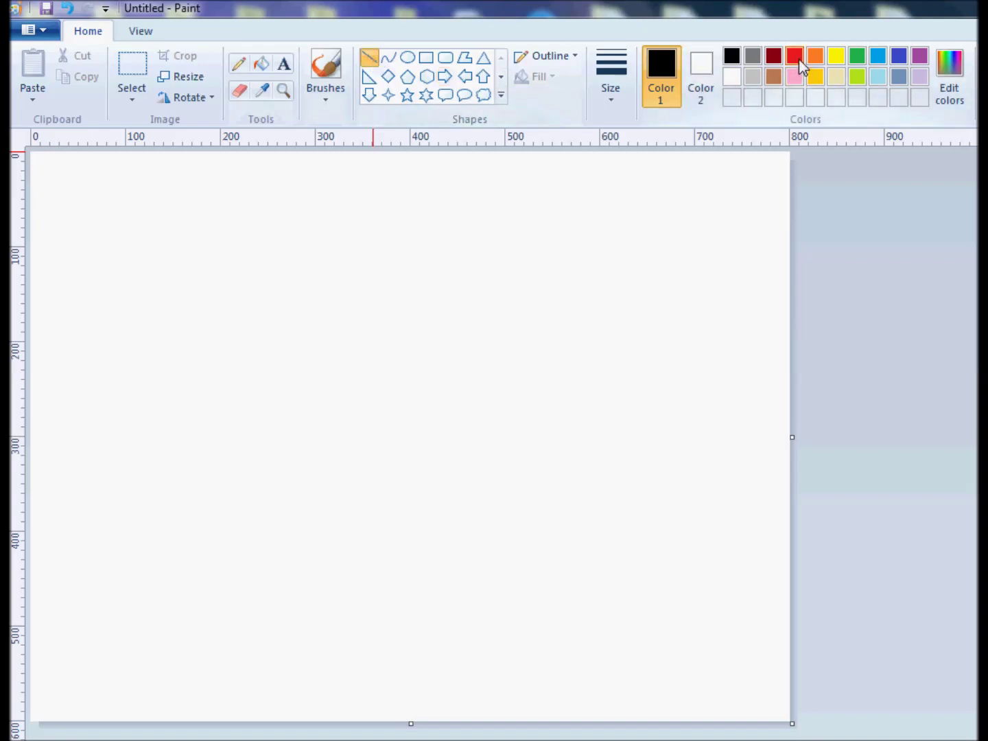
{"action": "left_click", "coordinate": [794, 56]}
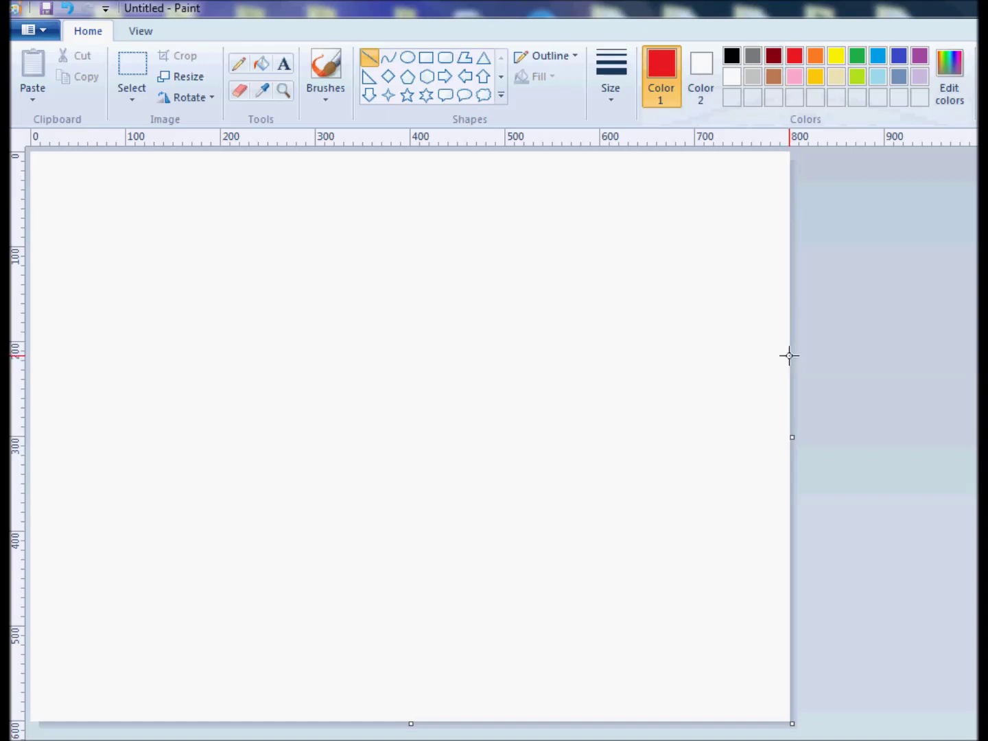
{"action": "left_click_drag", "start_coordinate": [789, 354], "coordinate": [18, 357]}
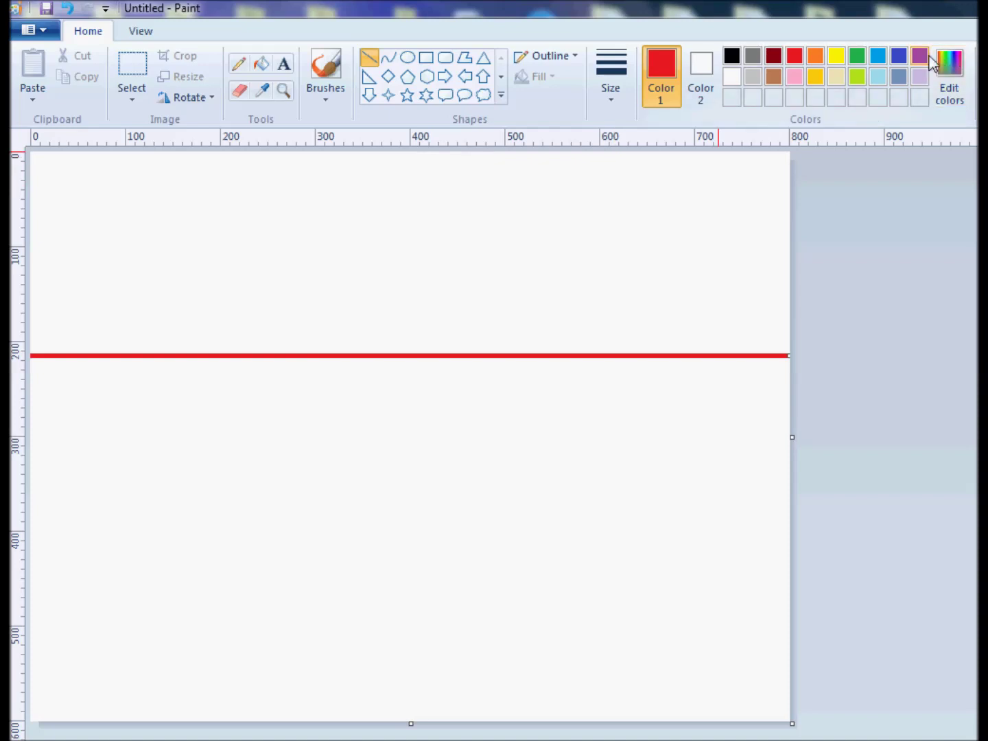
{"action": "left_click", "coordinate": [899, 59]}
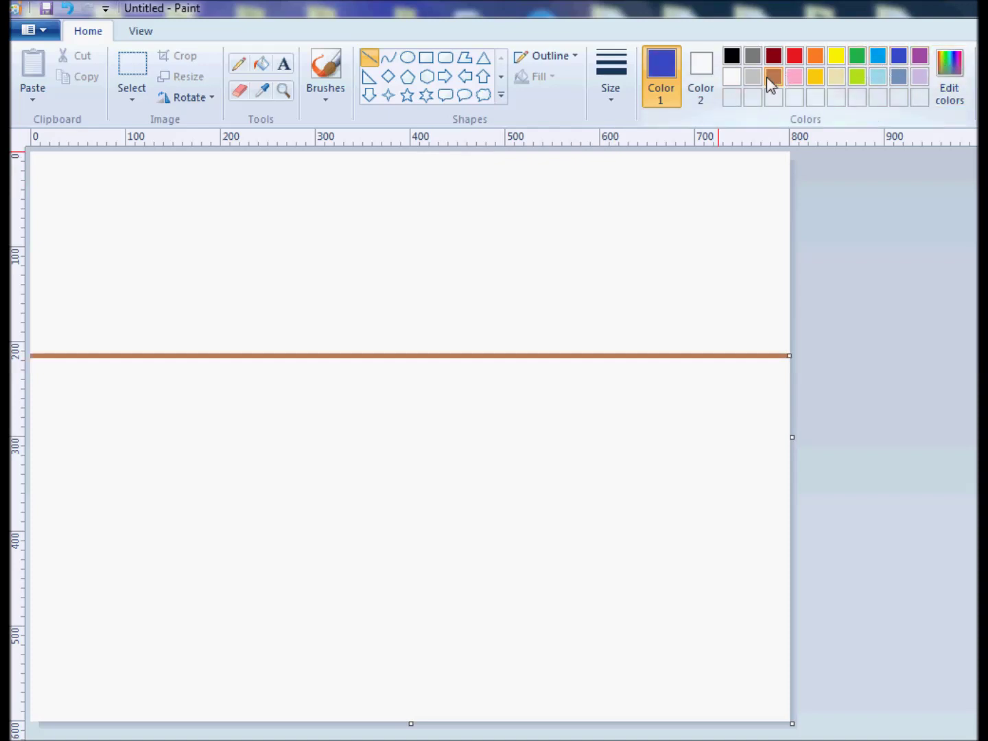
{"action": "left_click", "coordinate": [795, 58]}
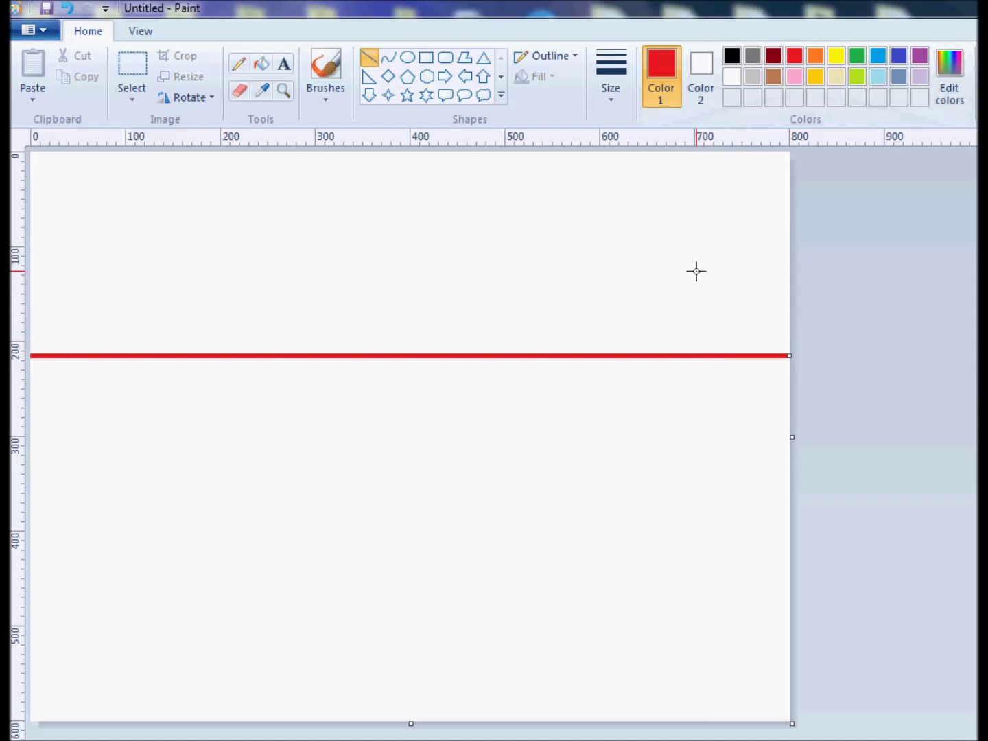
{"action": "left_click", "coordinate": [368, 58]}
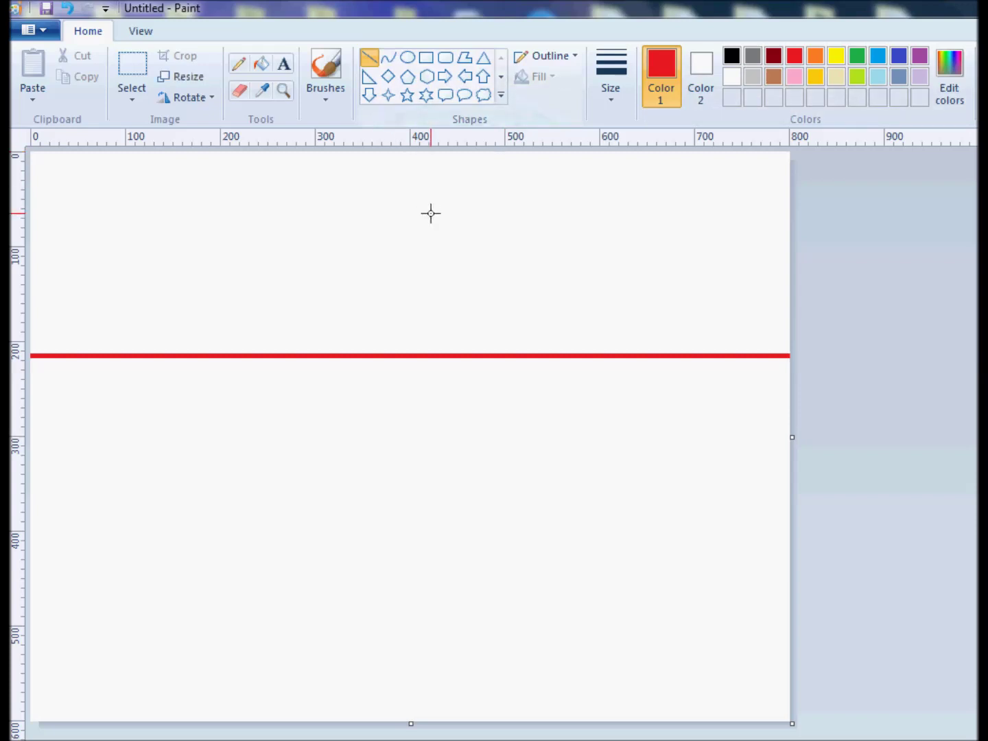
Draw an indigo blue line sloping down from the top-left to the right edge.
{"action": "left_click", "coordinate": [900, 58]}
{"action": "left_click_drag", "start_coordinate": [788, 263], "coordinate": [22, 173]}
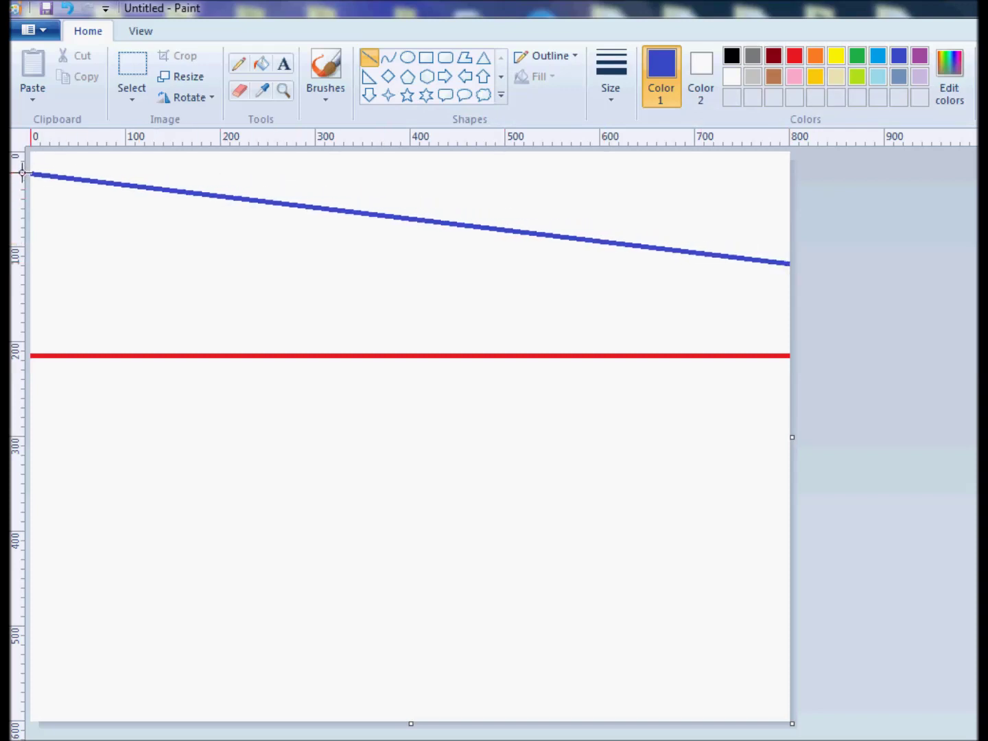
{"action": "mouse_move", "coordinate": [21, 173]}
{"action": "left_mouse_down"}
{"action": "mouse_move", "coordinate": [22, 153]}
{"action": "mouse_move", "coordinate": [22, 175]}
{"action": "left_mouse_up"}
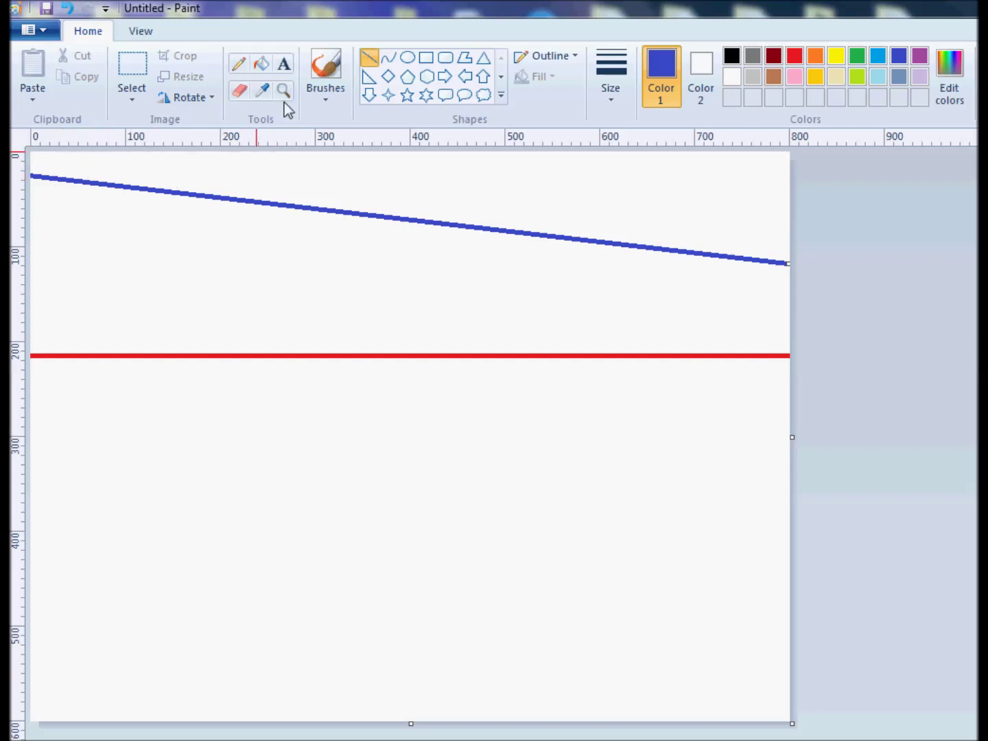
Fill the top wedge indigo, then draw a turquoise sloping line and fill the band above it.
{"action": "left_click", "coordinate": [261, 64]}
{"action": "left_click", "coordinate": [393, 174]}
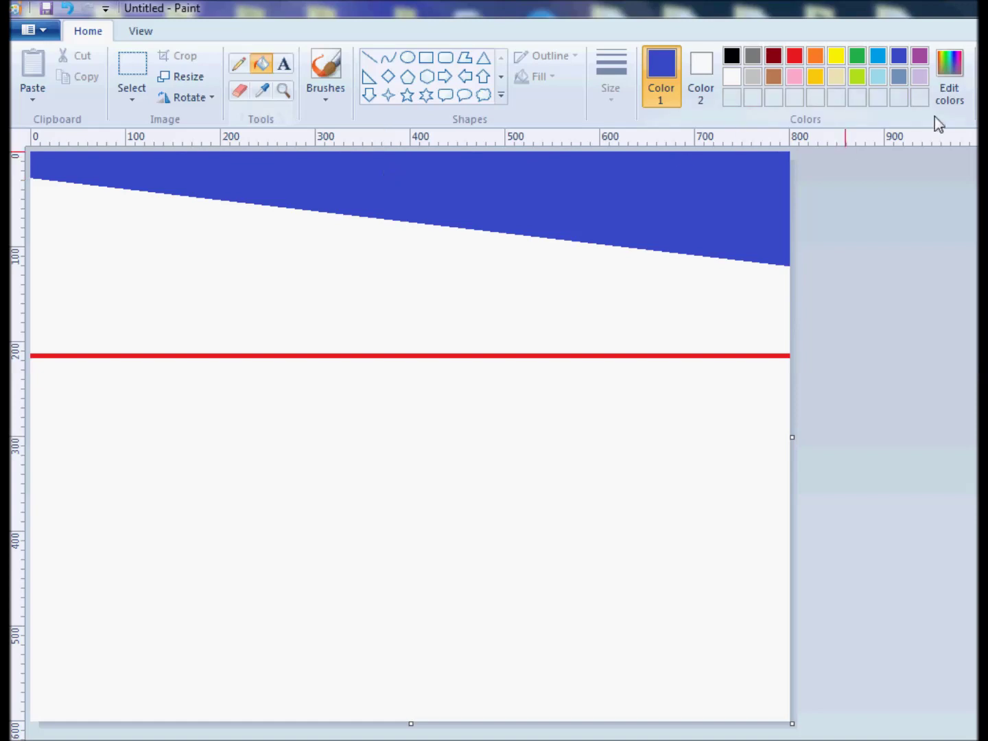
{"action": "left_click", "coordinate": [878, 54]}
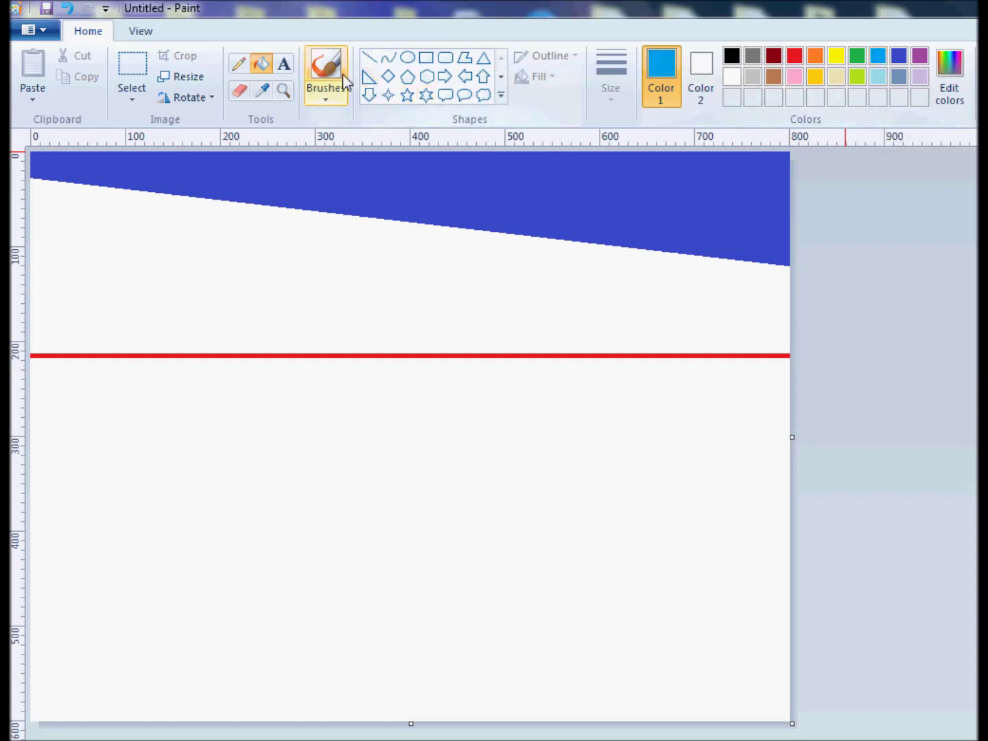
{"action": "left_click", "coordinate": [370, 58]}
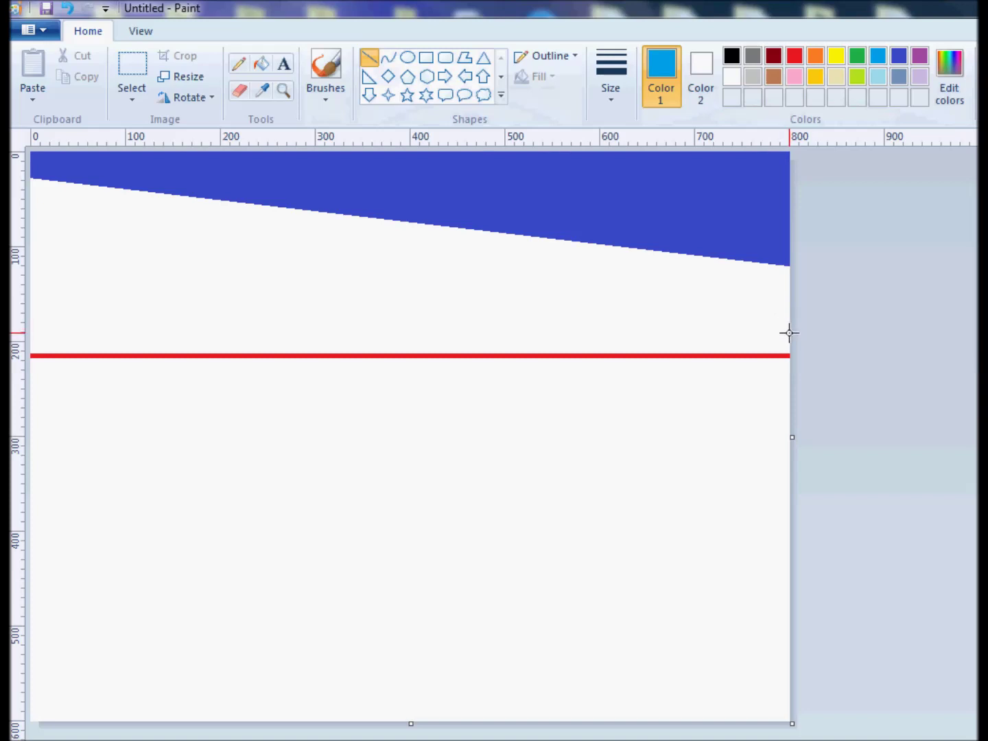
{"action": "left_click_drag", "start_coordinate": [789, 333], "coordinate": [16, 240]}
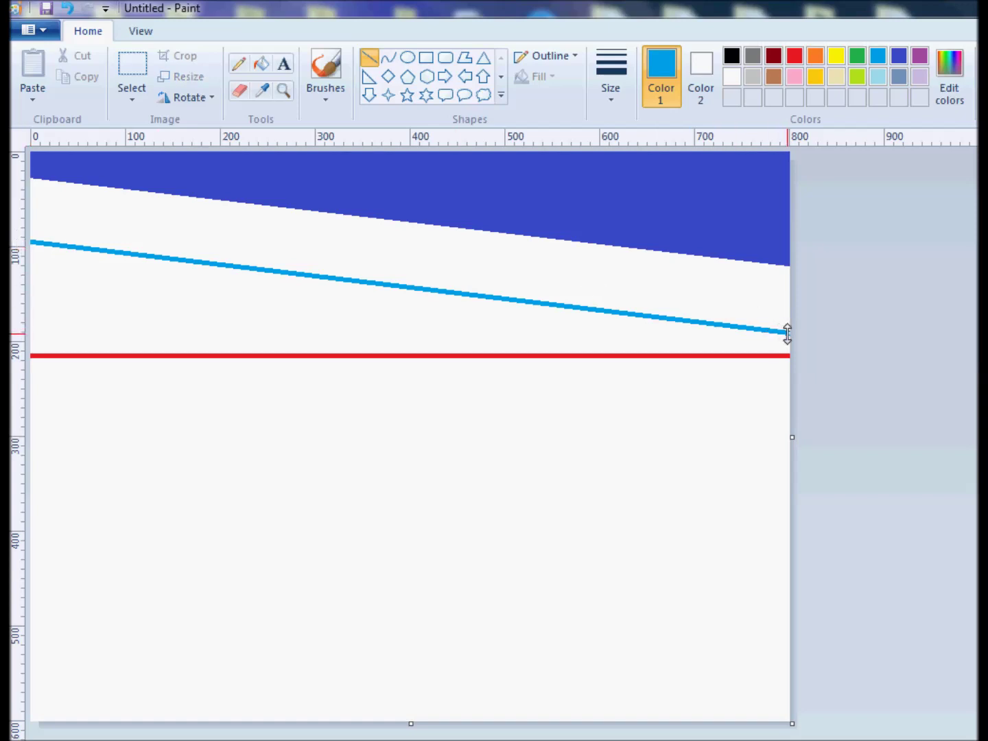
{"action": "left_click_drag", "start_coordinate": [789, 334], "coordinate": [790, 345]}
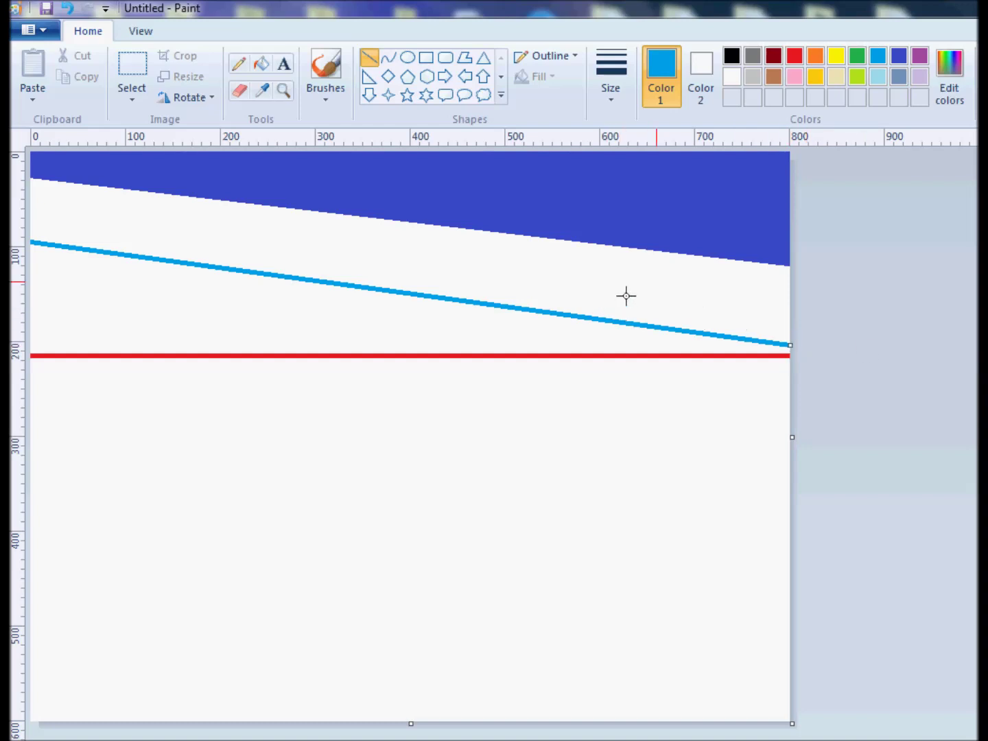
{"action": "left_click", "coordinate": [260, 65]}
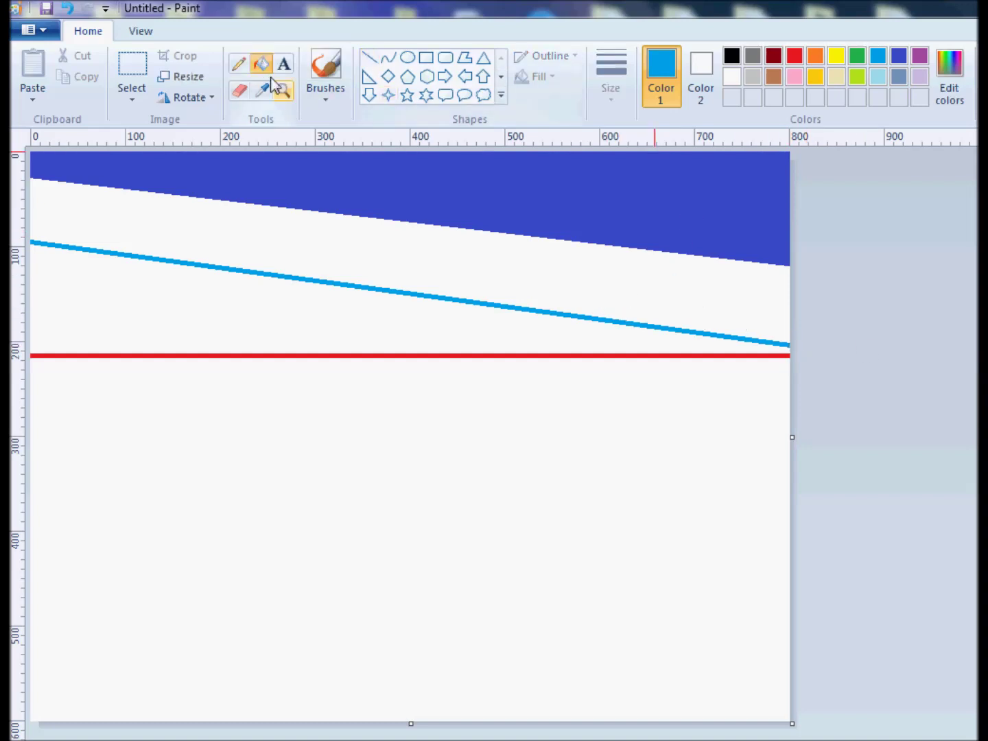
{"action": "left_click", "coordinate": [342, 236]}
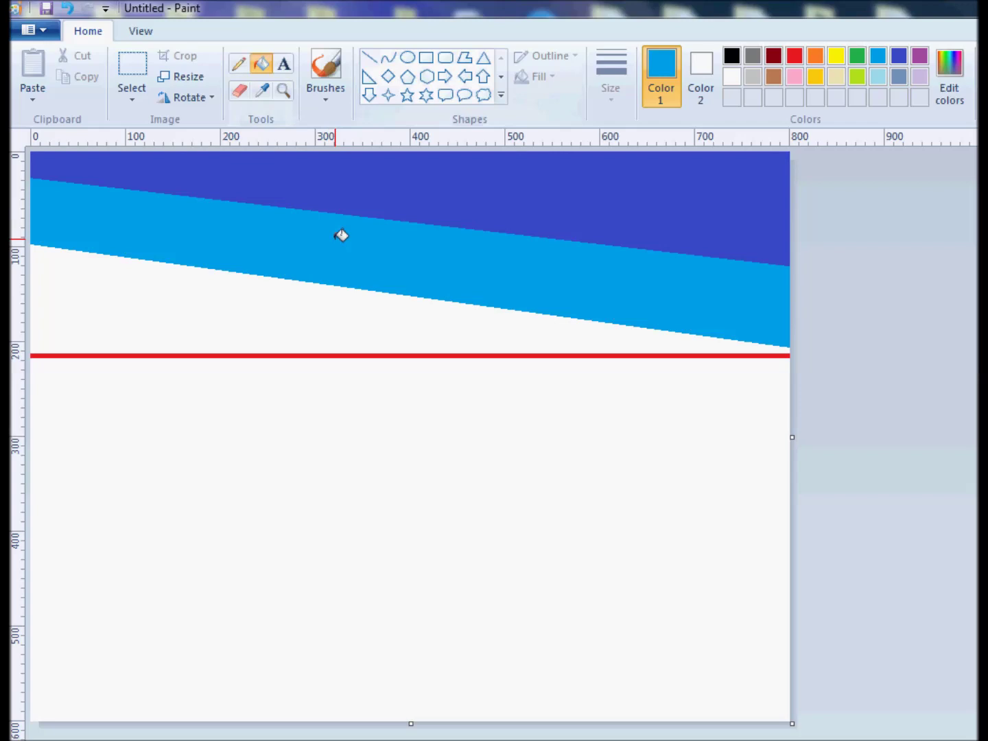
Draw a gold sloping line just above the red horizon line.
{"action": "left_click", "coordinate": [821, 74]}
{"action": "left_click", "coordinate": [369, 59]}
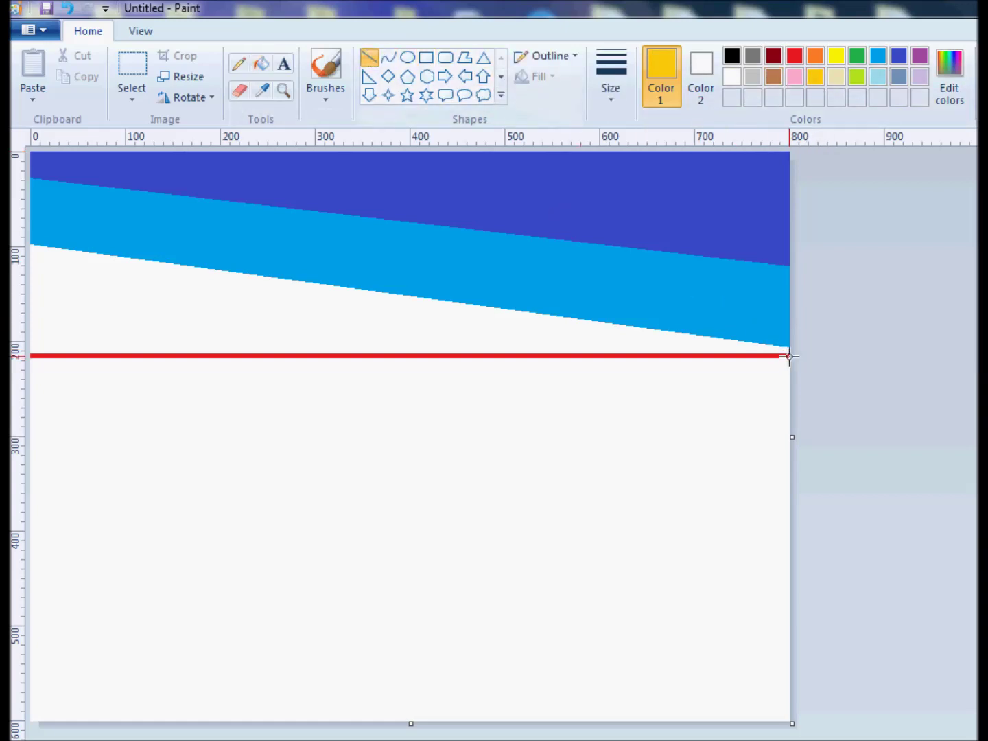
{"action": "left_click_drag", "start_coordinate": [789, 356], "coordinate": [28, 334]}
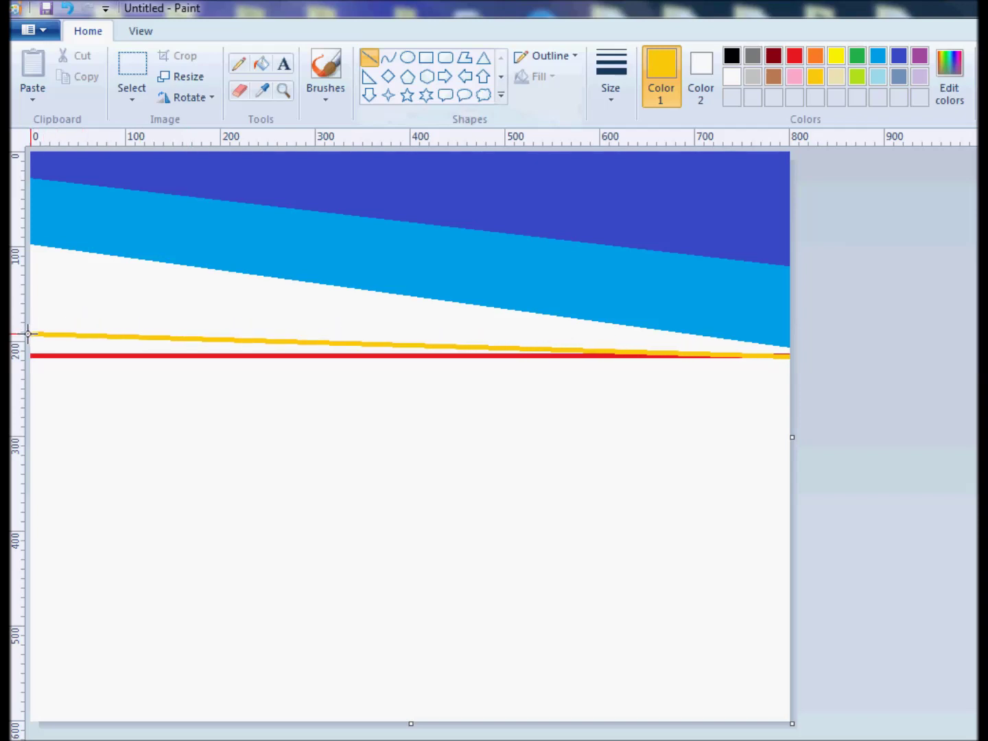
{"action": "left_click_drag", "start_coordinate": [26, 334], "coordinate": [27, 337]}
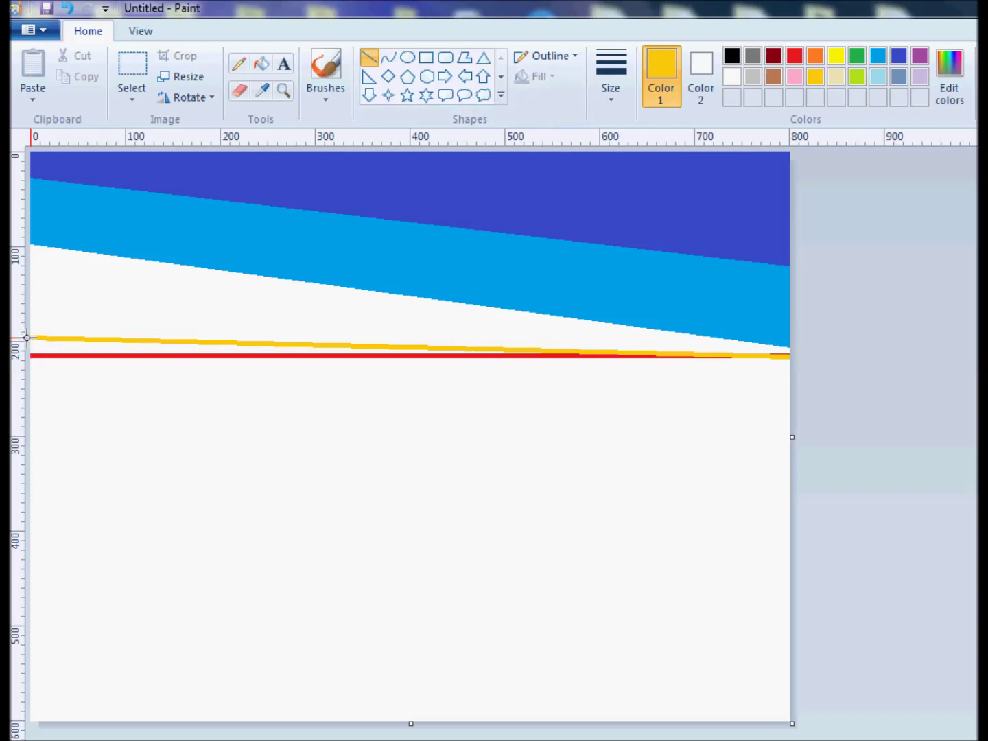
{"action": "left_click_drag", "start_coordinate": [27, 337], "coordinate": [27, 336]}
{"action": "left_click_drag", "start_coordinate": [790, 355], "coordinate": [793, 356]}
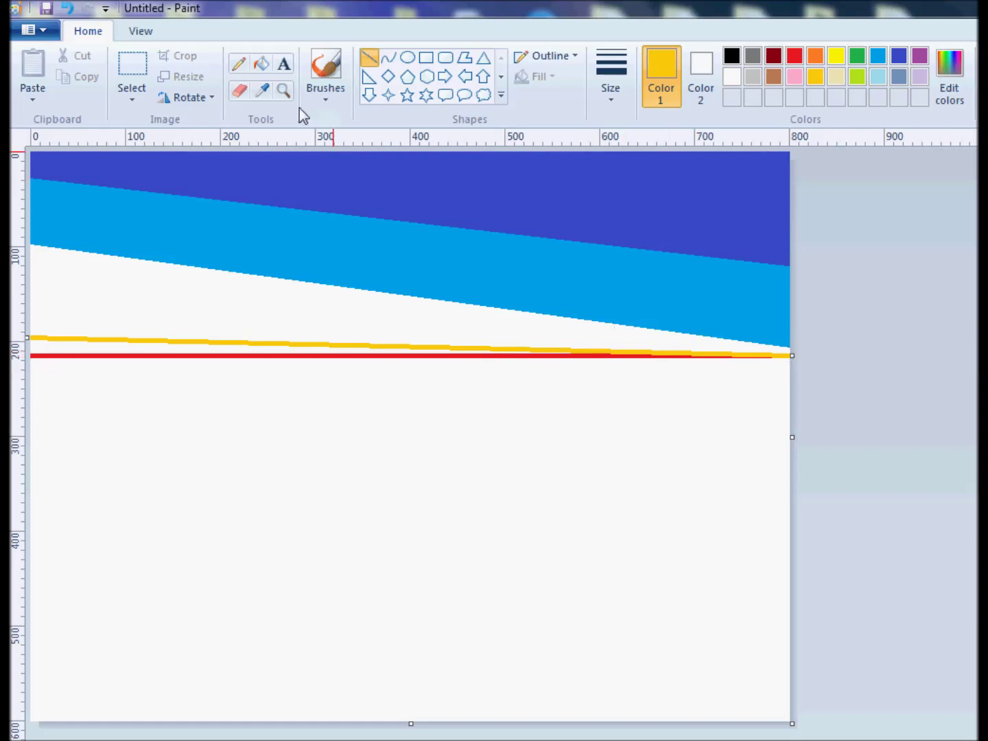
Fill the band above the gold line with gold and the strip above the red line red.
{"action": "left_click", "coordinate": [260, 64]}
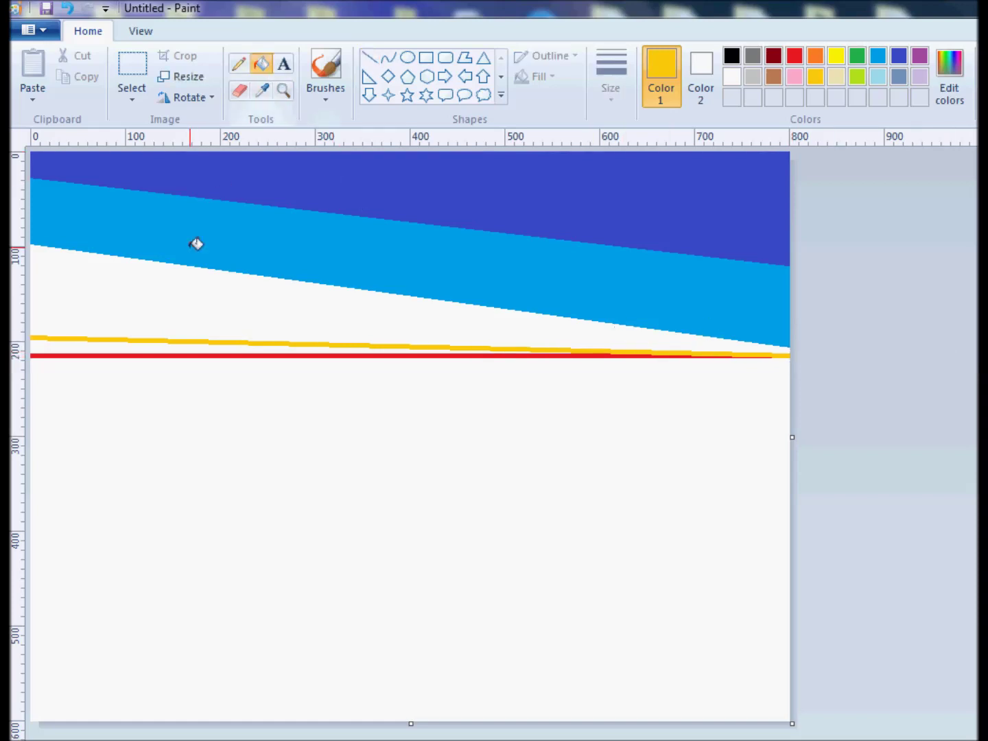
{"action": "left_click", "coordinate": [195, 308]}
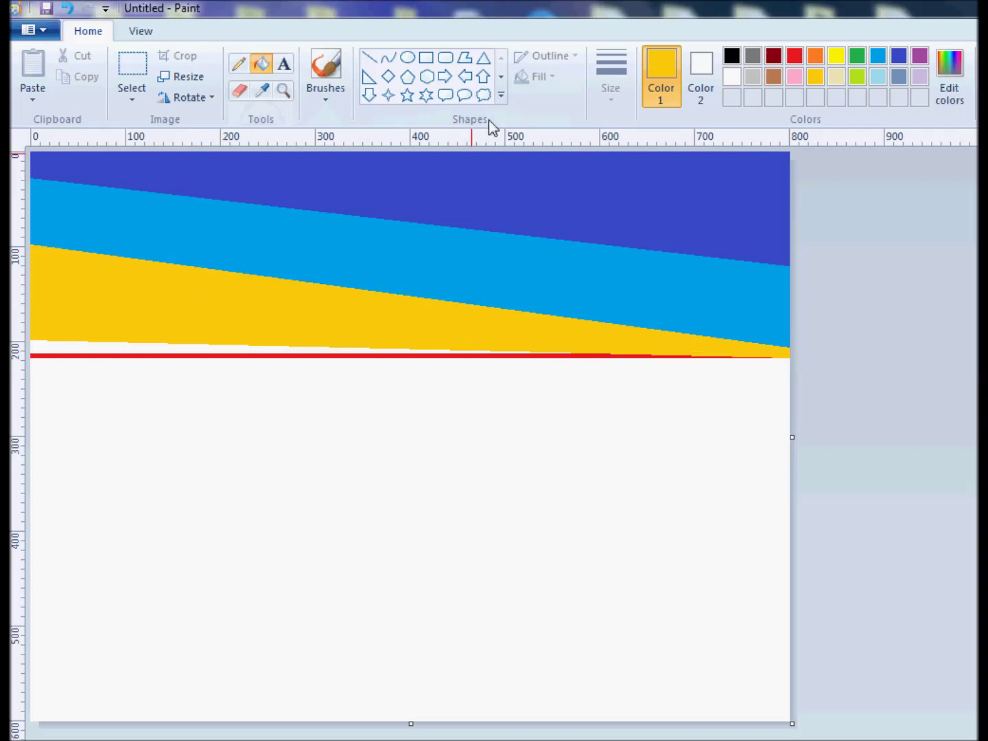
{"action": "left_click", "coordinate": [796, 57]}
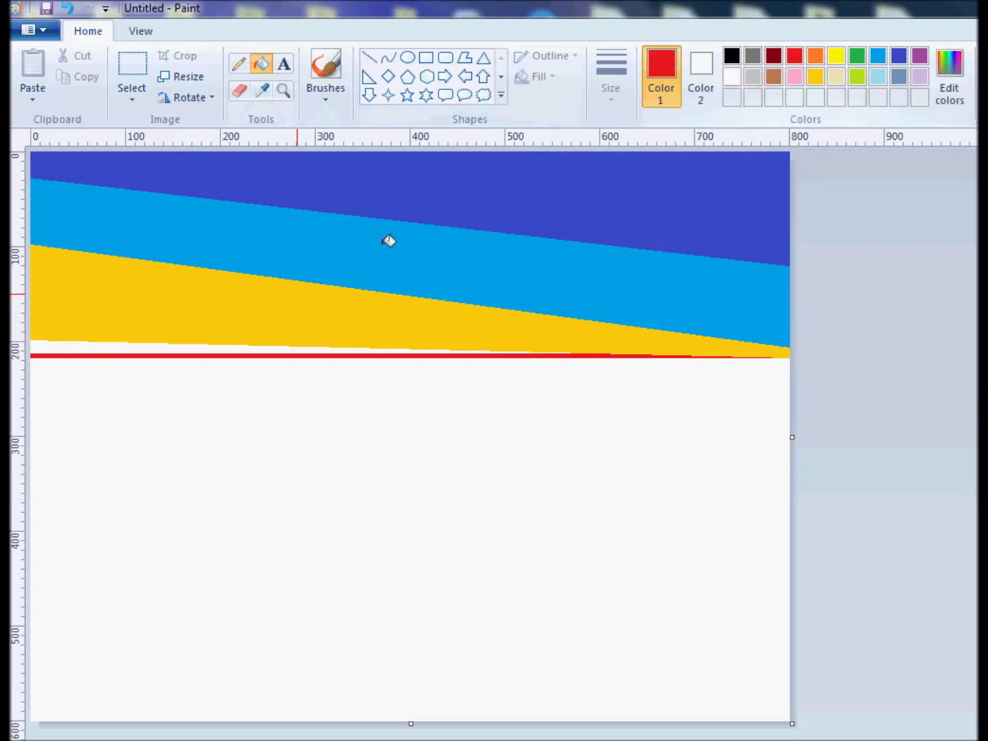
{"action": "left_click", "coordinate": [205, 347]}
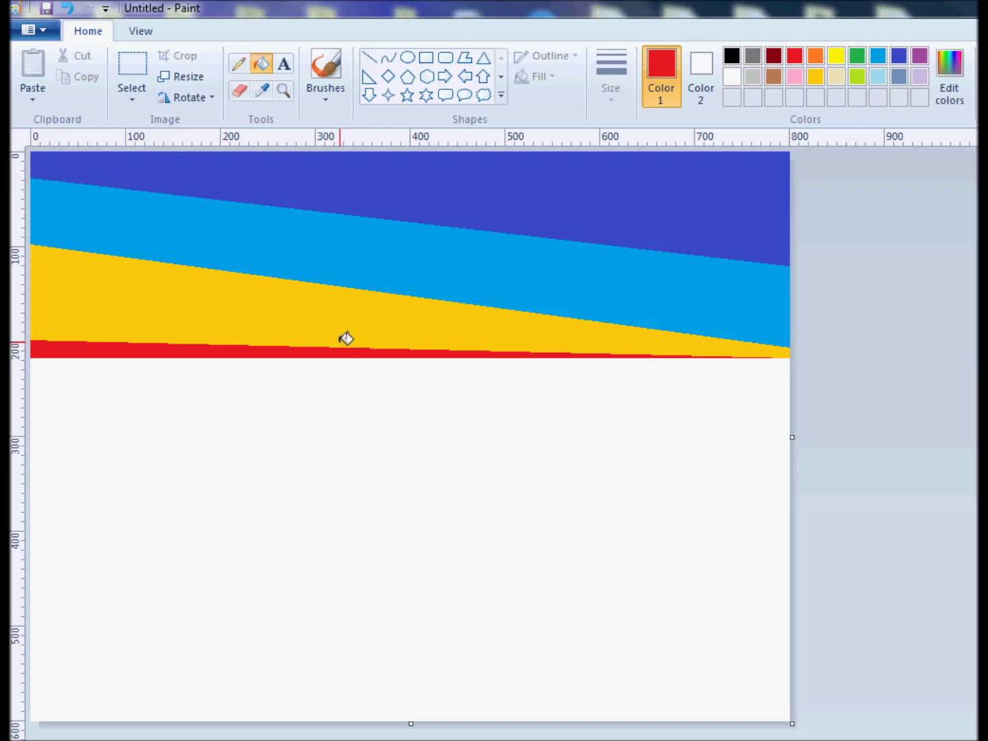
{"action": "left_click", "coordinate": [194, 76]}
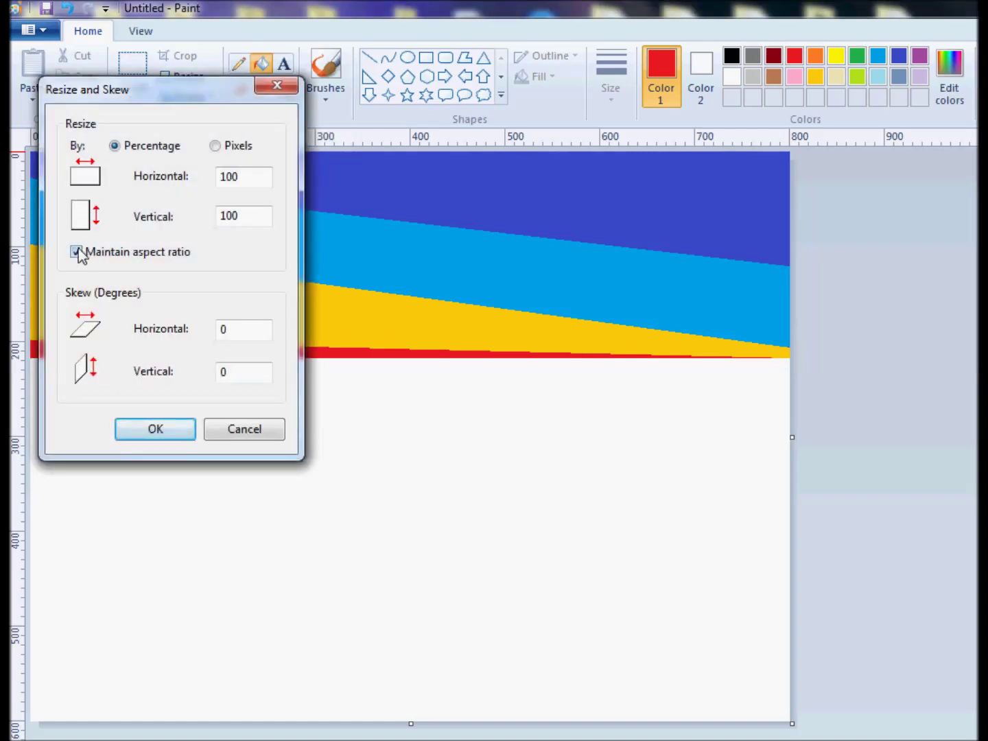
Squash the picture to 1 pixel wide, with aspect ratio unlocked and units in pixels.
{"action": "left_click", "coordinate": [77, 252]}
{"action": "left_click", "coordinate": [215, 146]}
{"action": "left_click_drag", "start_coordinate": [231, 177], "coordinate": [153, 176]}
{"action": "key", "text": "BackSpace"}
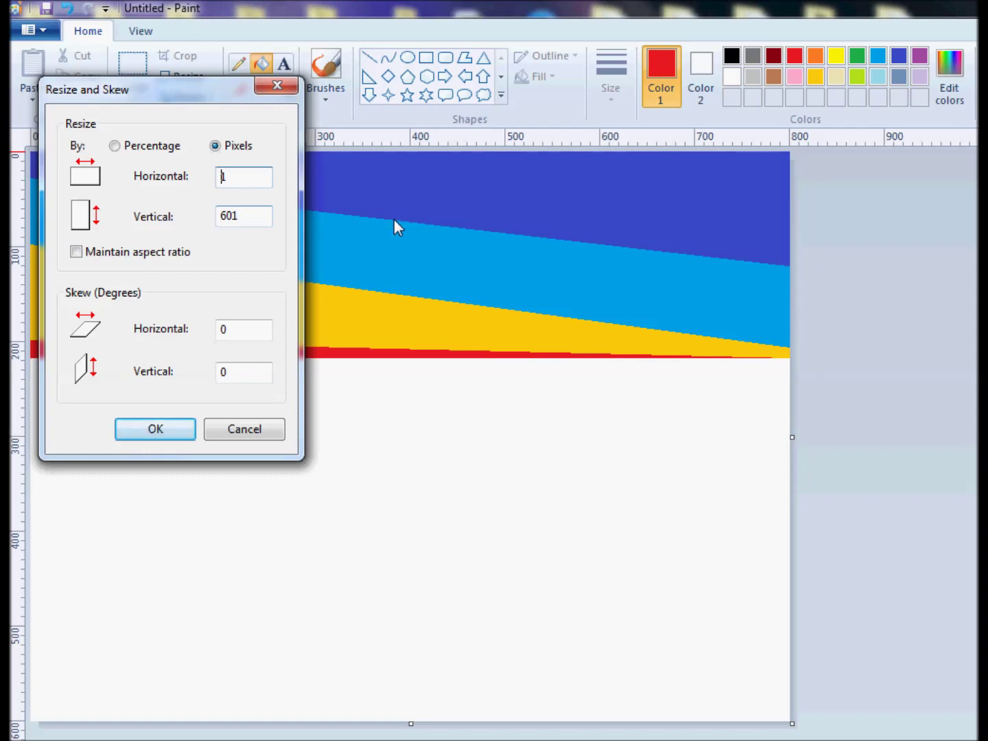
{"action": "left_click", "coordinate": [158, 432]}
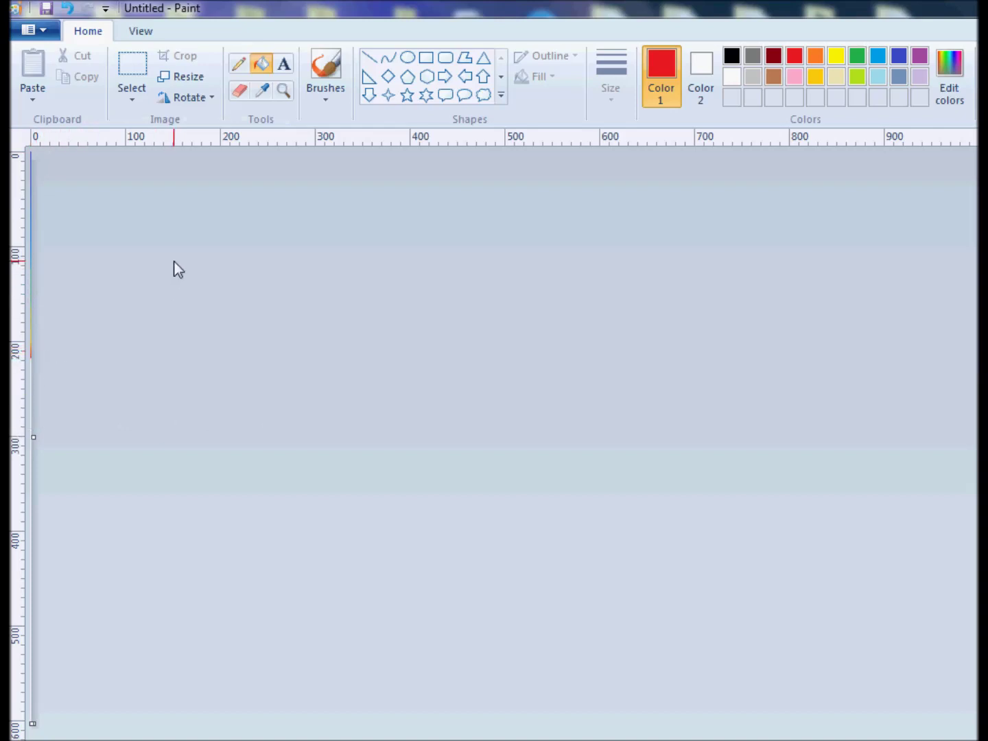
Stretch the 1-pixel strip back to 800 pixels wide, producing a smooth sky gradient.
{"action": "left_click", "coordinate": [181, 75]}
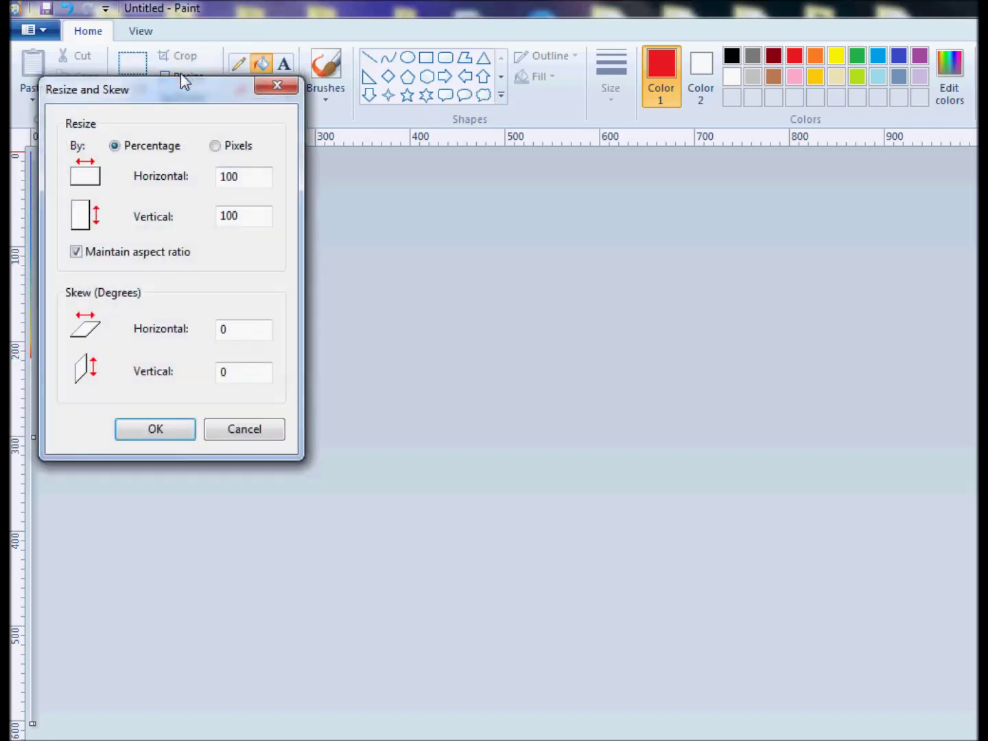
{"action": "left_click", "coordinate": [214, 145]}
{"action": "double_click", "coordinate": [236, 175]}
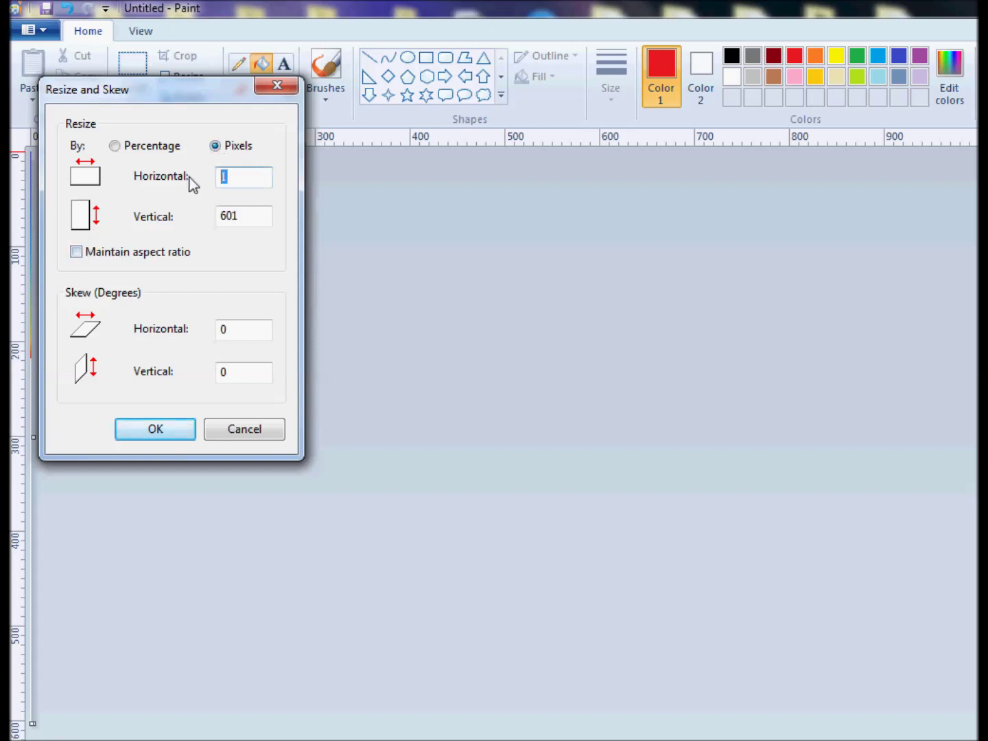
{"action": "type", "text": "800"}
{"action": "left_click", "coordinate": [170, 430]}
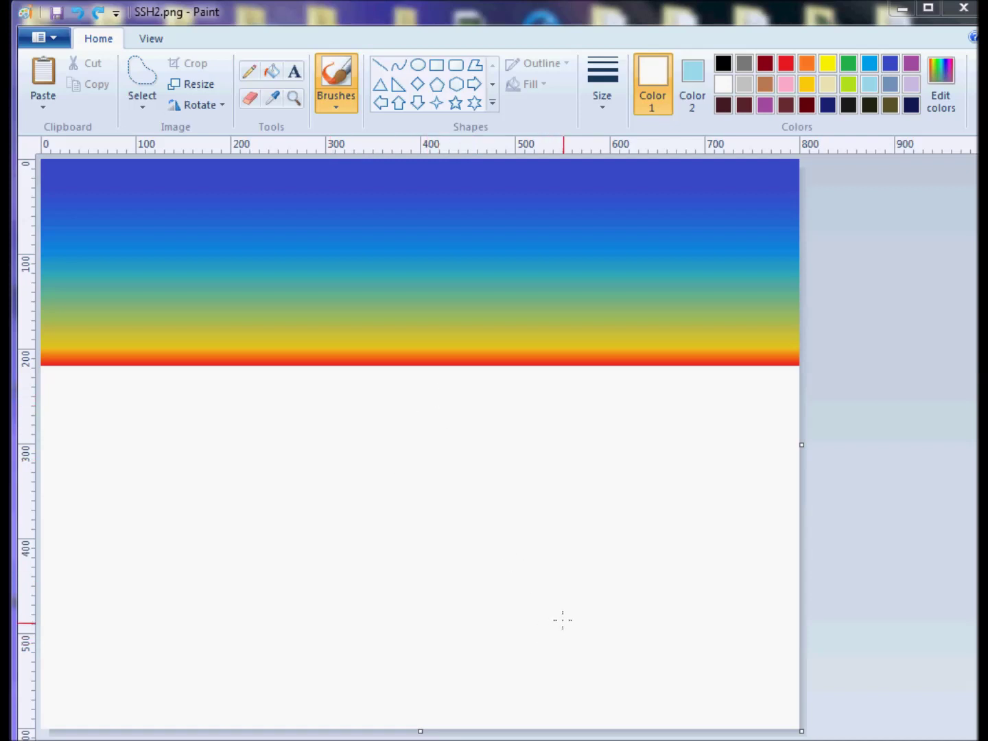
Fill the white lower half of the canvas with black.
{"action": "left_click", "coordinate": [722, 66]}
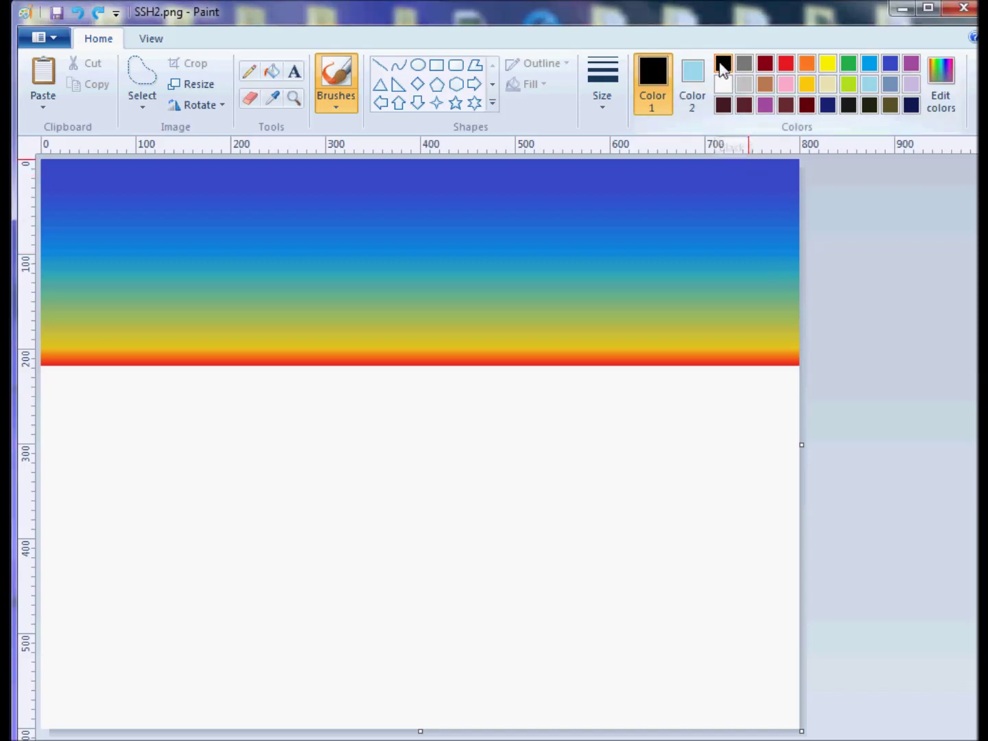
{"action": "left_click", "coordinate": [274, 74]}
{"action": "left_click", "coordinate": [497, 499]}
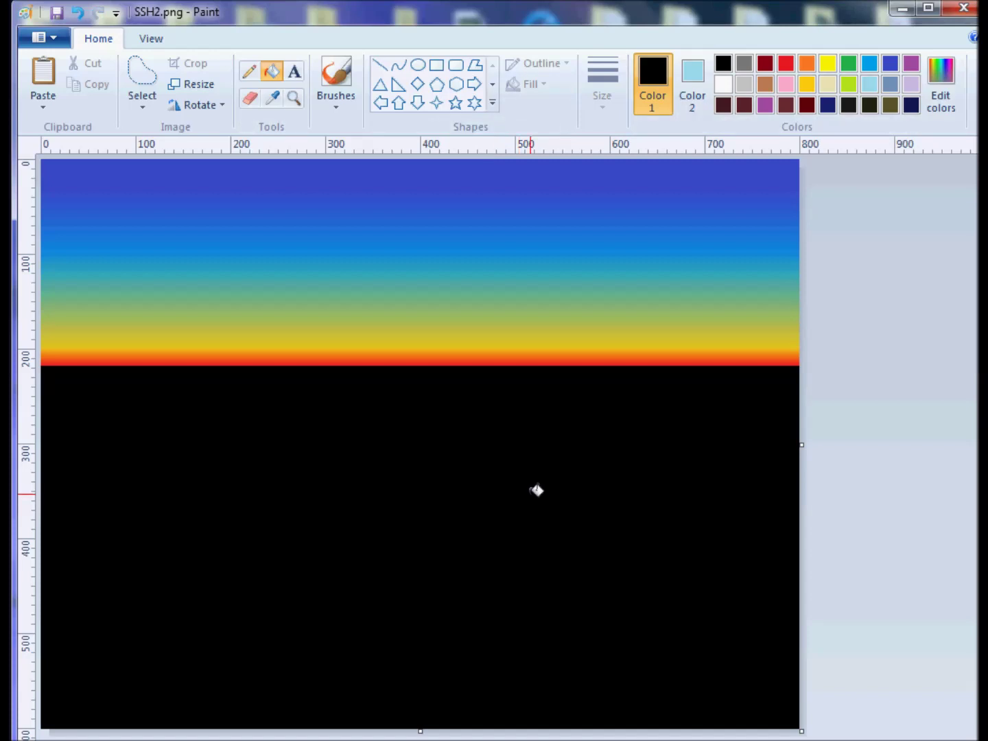
Mix a custom dark navy colour (21, 26, 81) from indigo as the drawing colour.
{"action": "left_click", "coordinate": [892, 65]}
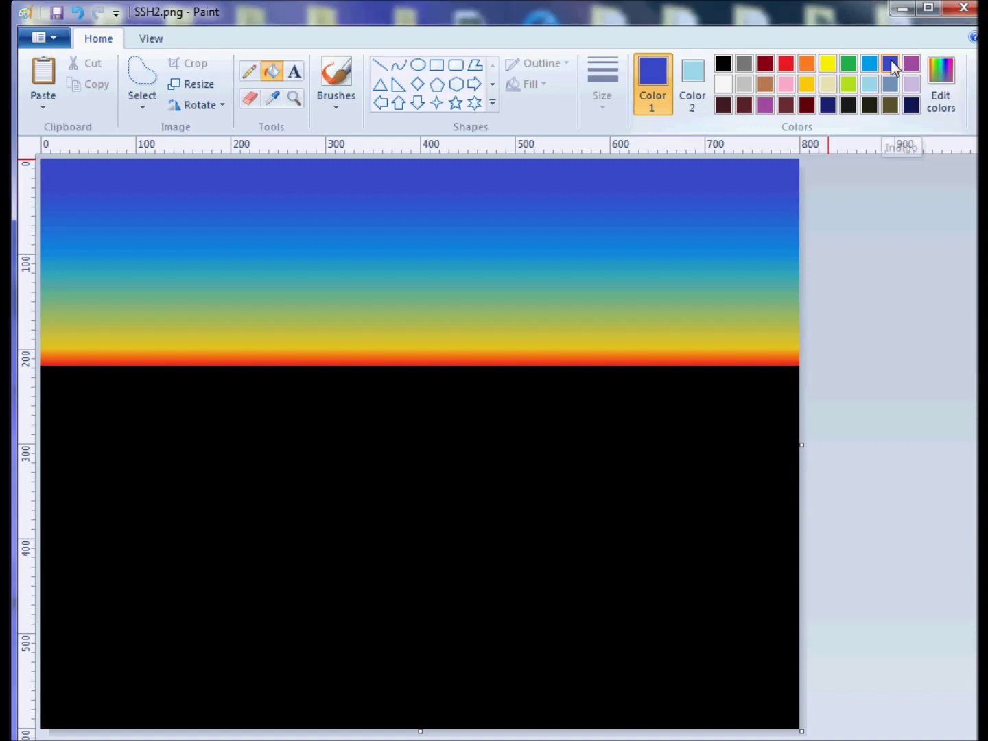
{"action": "left_click", "coordinate": [934, 73]}
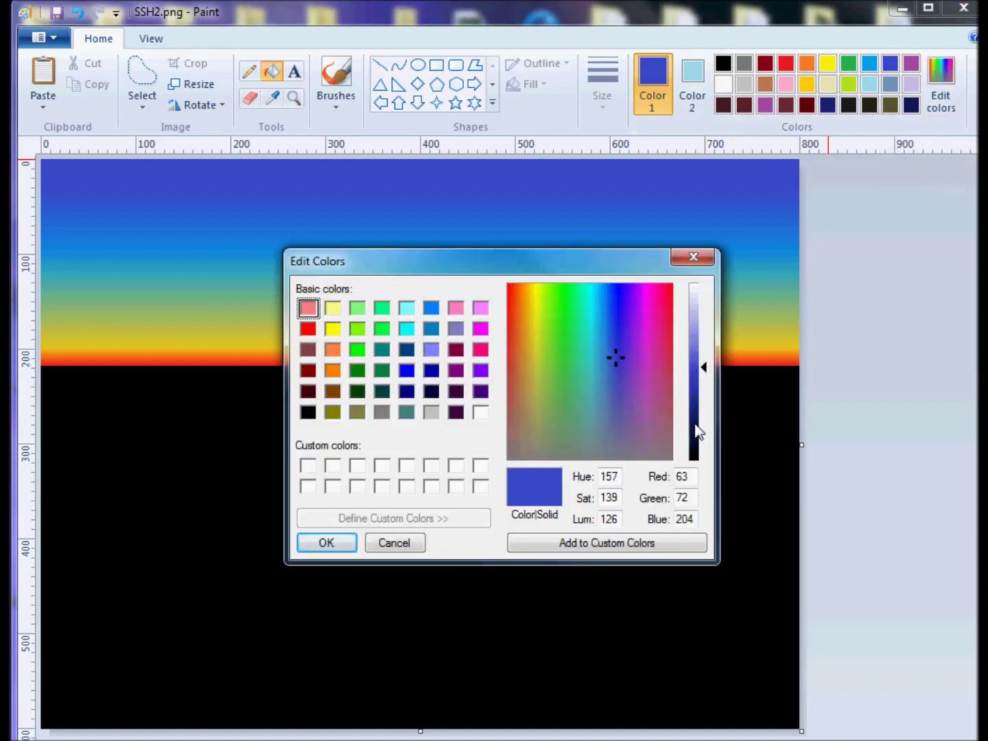
{"action": "left_click", "coordinate": [699, 423]}
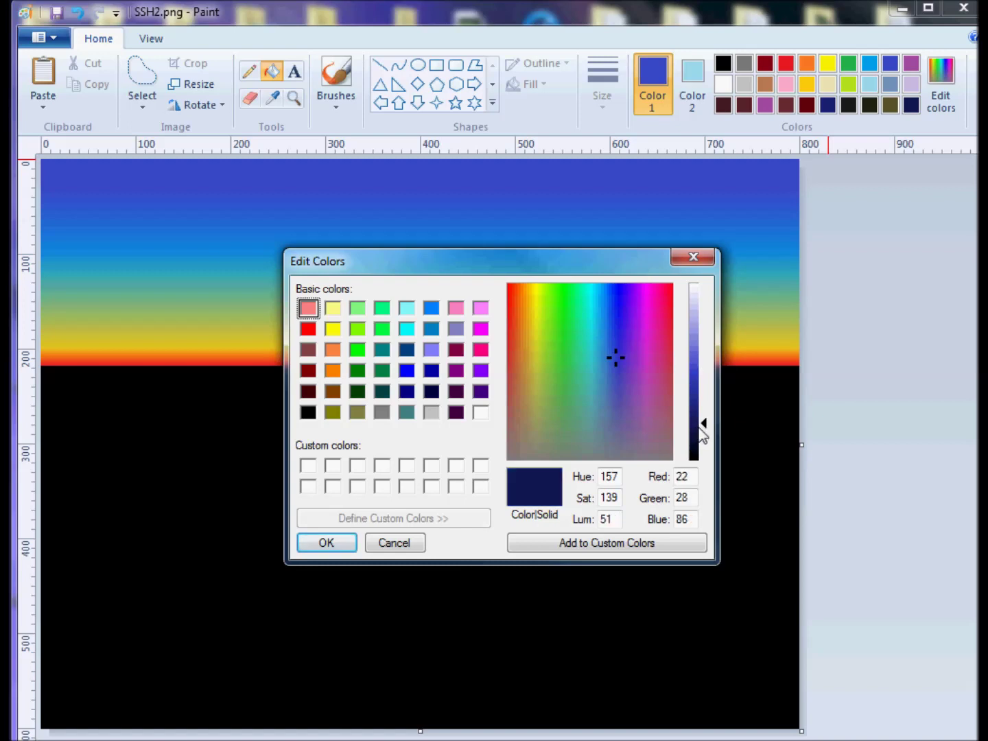
{"action": "left_click", "coordinate": [700, 429]}
{"action": "left_click", "coordinate": [335, 541]}
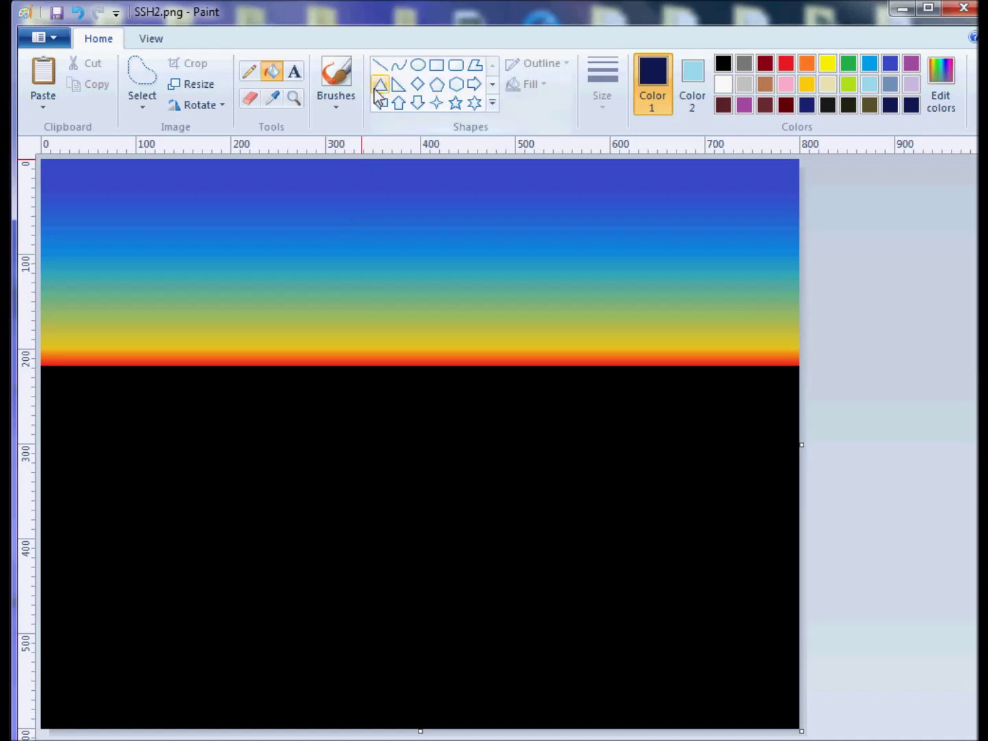
Draw a diagonal from the bottom-right corner to the left edge and fill below it dark navy.
{"action": "left_click", "coordinate": [379, 65]}
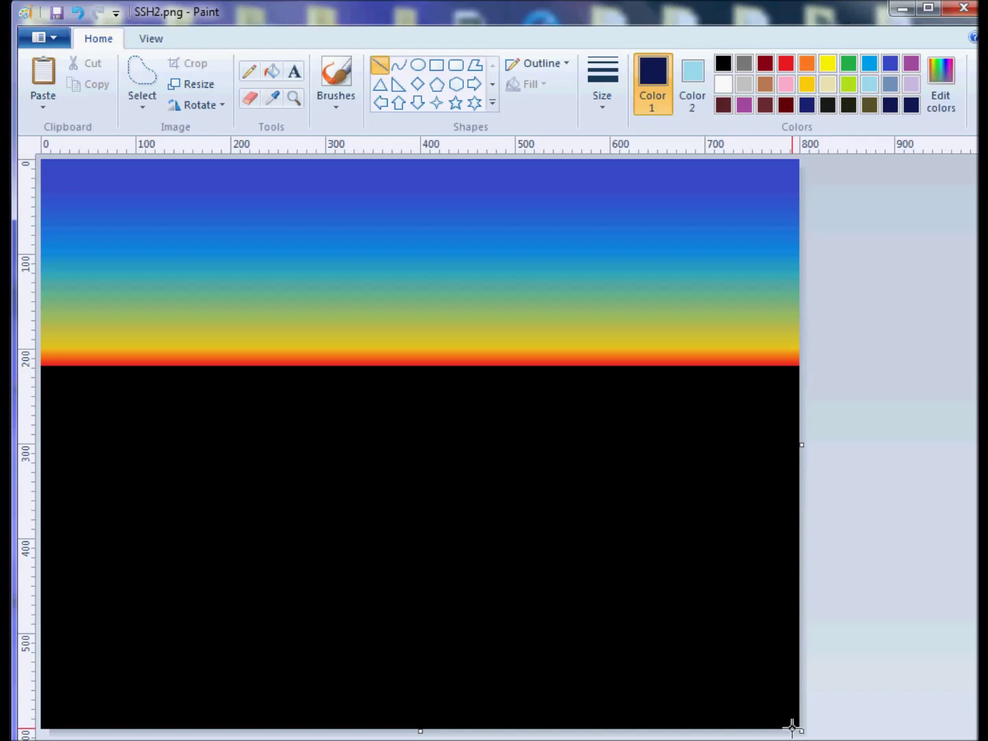
{"action": "left_click_drag", "start_coordinate": [792, 727], "coordinate": [32, 379]}
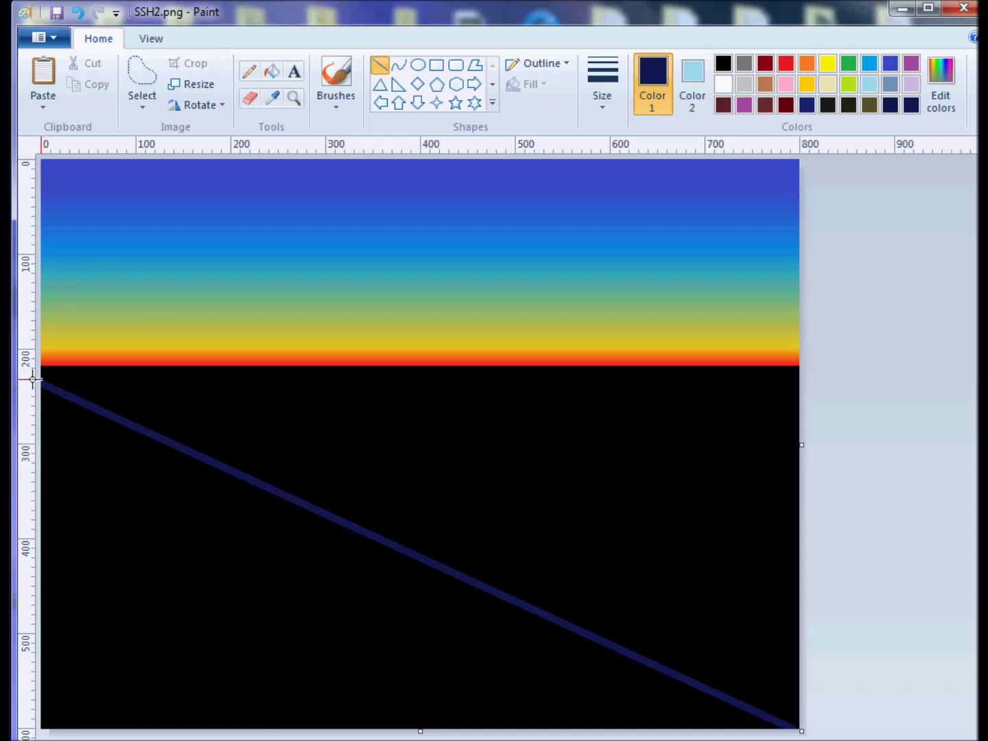
{"action": "left_click_drag", "start_coordinate": [34, 379], "coordinate": [33, 378]}
{"action": "left_click", "coordinate": [274, 71]}
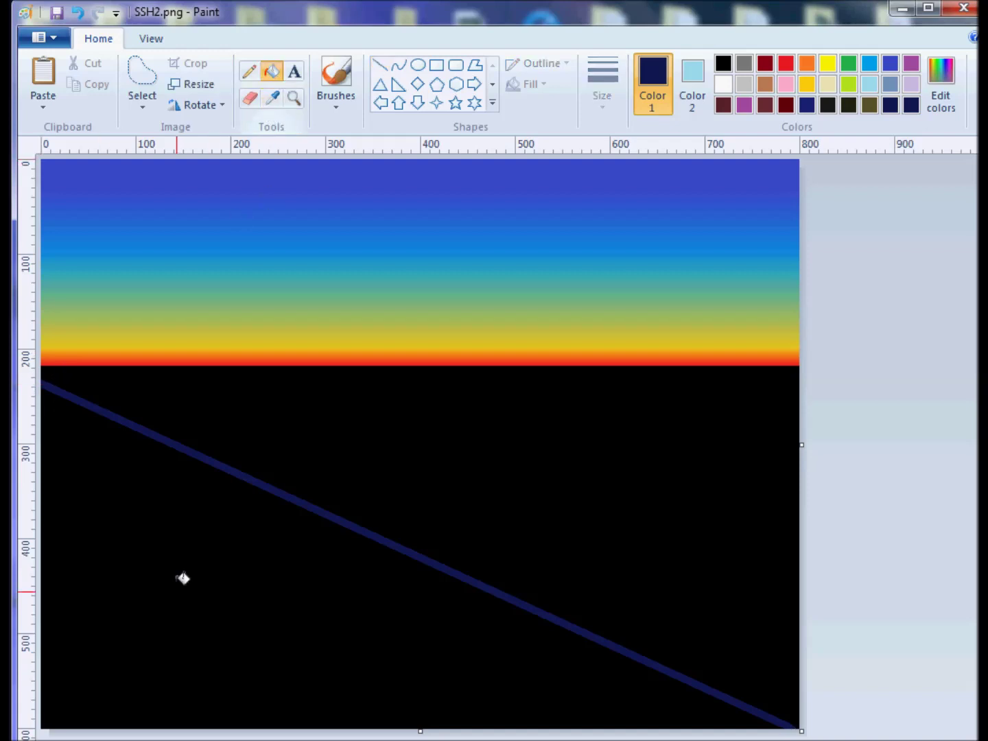
{"action": "left_click", "coordinate": [183, 618]}
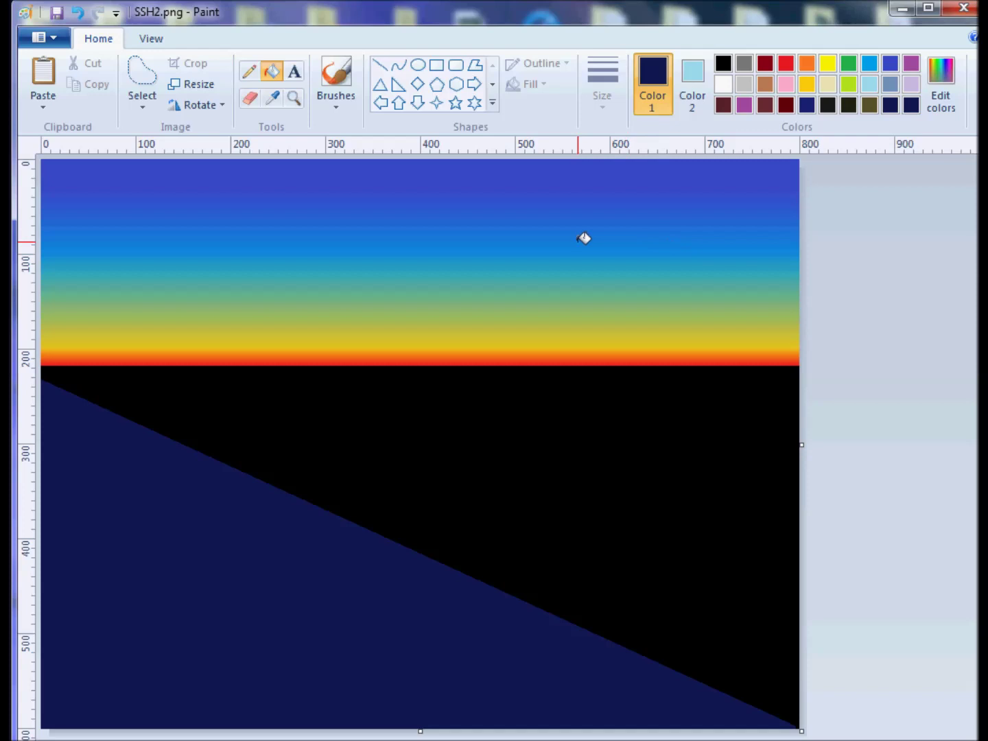
{"action": "left_click", "coordinate": [195, 85]}
Squash the picture to 1 pixel wide, with aspect ratio unlocked and units in pixels.
{"action": "left_click", "coordinate": [86, 259]}
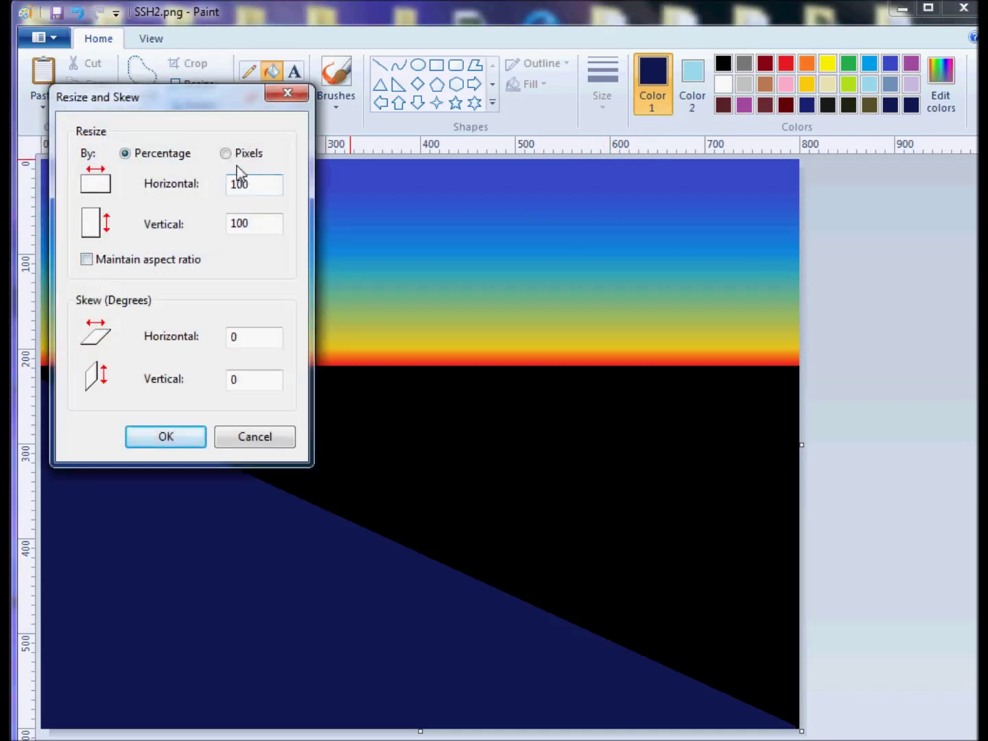
{"action": "left_click", "coordinate": [225, 153]}
{"action": "left_click_drag", "start_coordinate": [256, 182], "coordinate": [183, 173]}
{"action": "type", "text": "1"}
{"action": "left_click", "coordinate": [183, 435]}
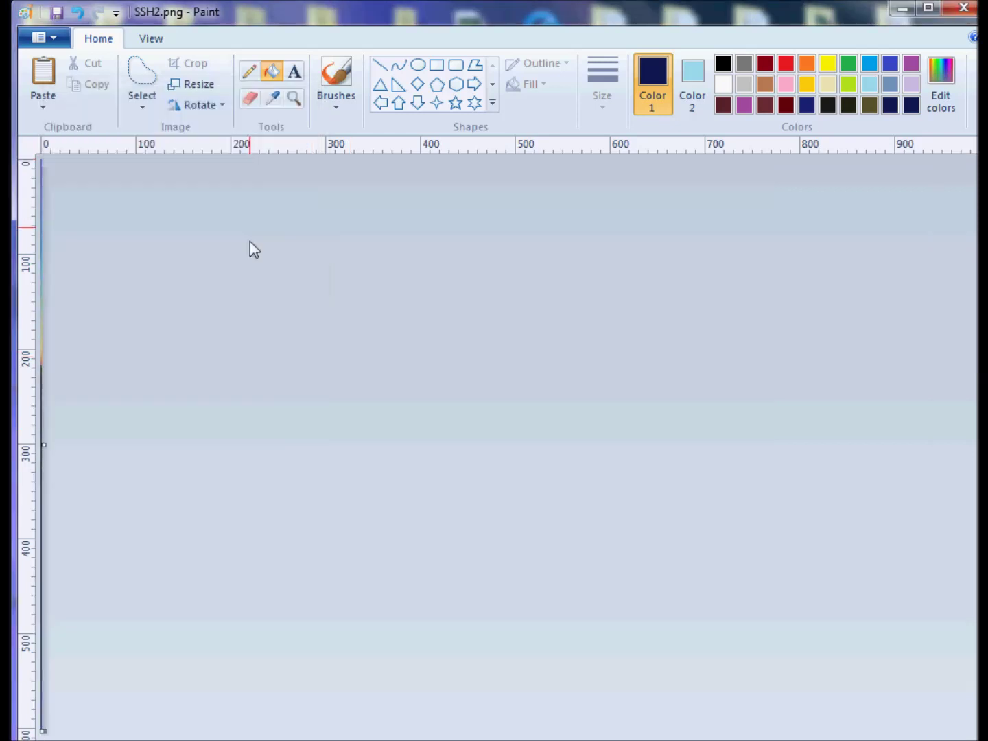
Stretch the strip back to 800 pixels wide, blending black at the horizon into navy below.
{"action": "left_click", "coordinate": [197, 85]}
{"action": "left_click", "coordinate": [227, 154]}
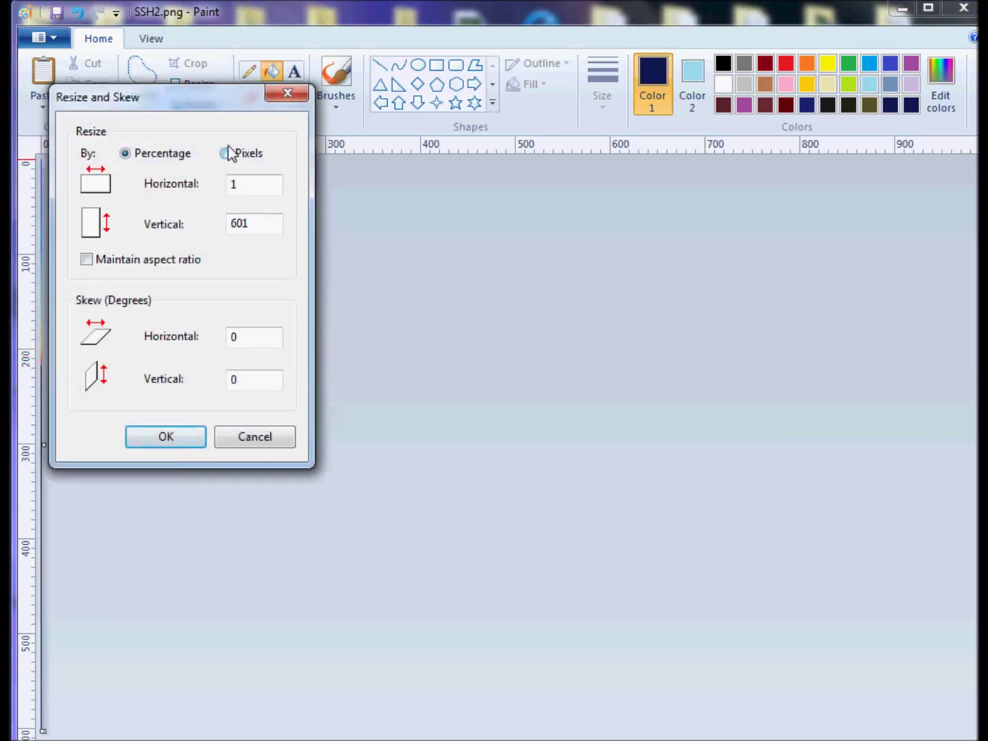
{"action": "left_click_drag", "start_coordinate": [259, 184], "coordinate": [213, 195]}
{"action": "type", "text": "800"}
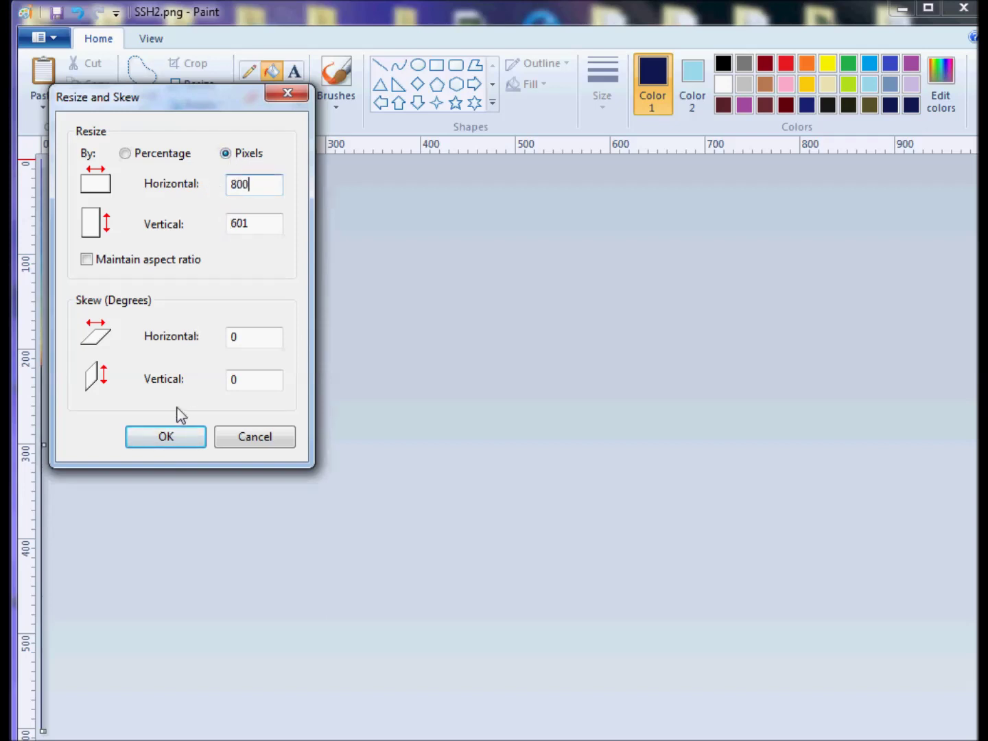
{"action": "left_click", "coordinate": [177, 429]}
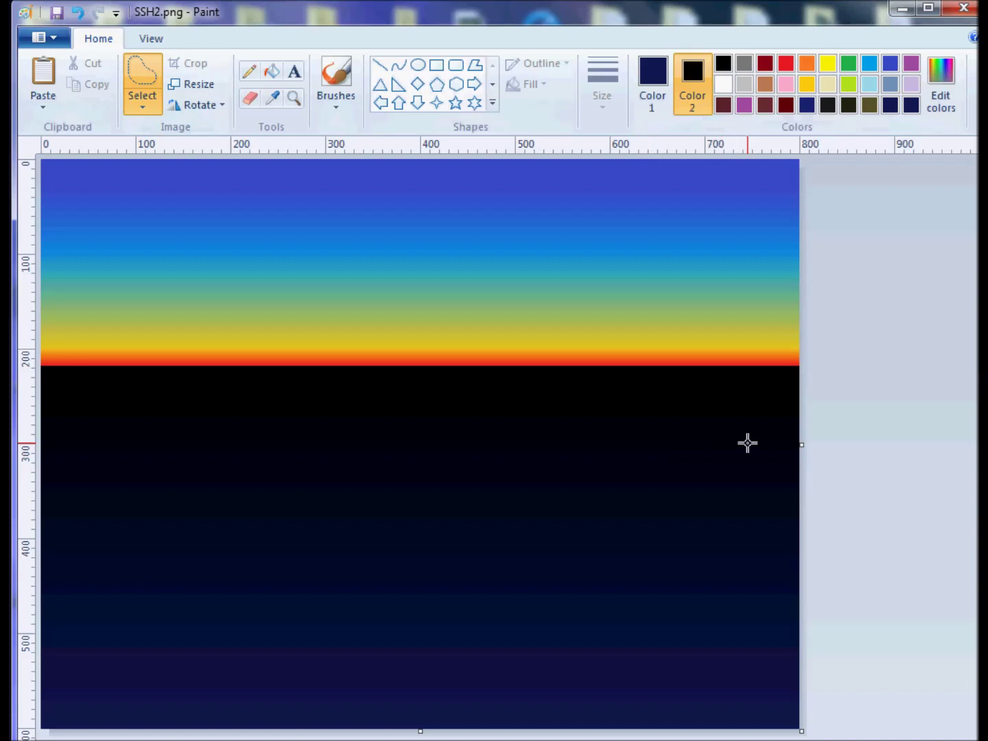
Trace a jagged ridge above the horizon and delete it to leave a black mountain silhouette.
{"action": "mouse_move", "coordinate": [775, 431]}
{"action": "left_mouse_down"}
{"action": "mouse_move", "coordinate": [806, 418]}
{"action": "mouse_move", "coordinate": [821, 377]}
{"action": "mouse_move", "coordinate": [798, 336]}
{"action": "mouse_move", "coordinate": [783, 333]}
{"action": "mouse_move", "coordinate": [707, 339]}
{"action": "mouse_move", "coordinate": [687, 352]}
{"action": "mouse_move", "coordinate": [574, 349]}
{"action": "mouse_move", "coordinate": [500, 367]}
{"action": "mouse_move", "coordinate": [446, 367]}
{"action": "mouse_move", "coordinate": [374, 343]}
{"action": "mouse_move", "coordinate": [209, 351]}
{"action": "mouse_move", "coordinate": [169, 334]}
{"action": "mouse_move", "coordinate": [86, 350]}
{"action": "mouse_move", "coordinate": [22, 340]}
{"action": "mouse_move", "coordinate": [13, 373]}
{"action": "left_mouse_up"}
{"action": "key", "text": "Delete"}
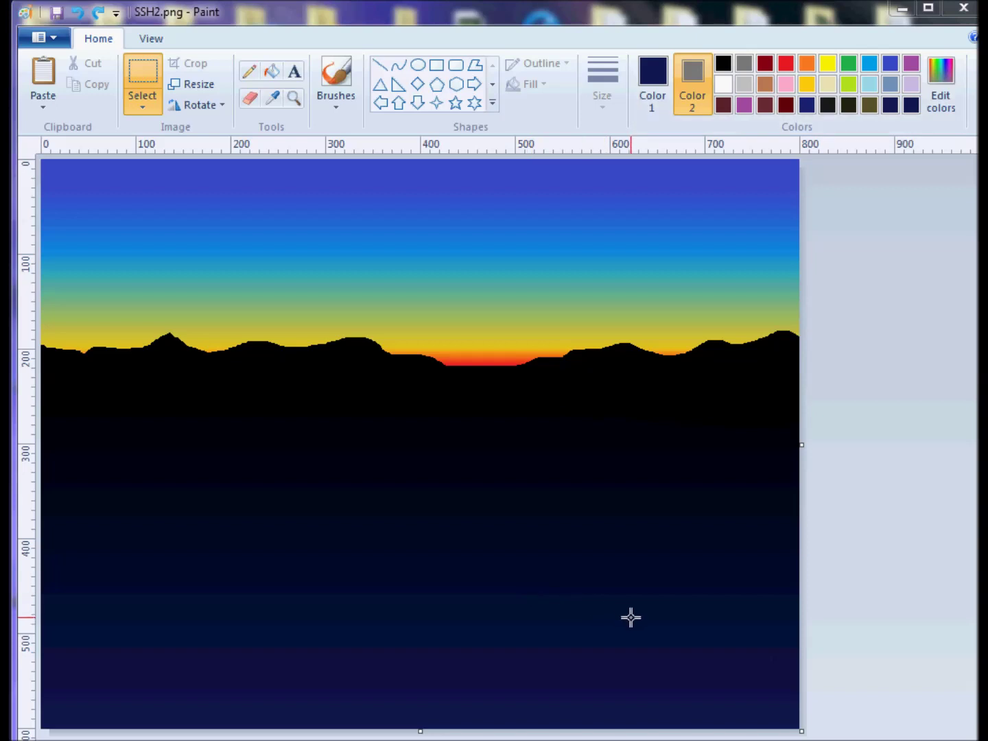
Trace a nearer ridge outline with free-form selection, starting from the right edge.
{"action": "left_click", "coordinate": [145, 107]}
{"action": "left_click", "coordinate": [163, 169]}
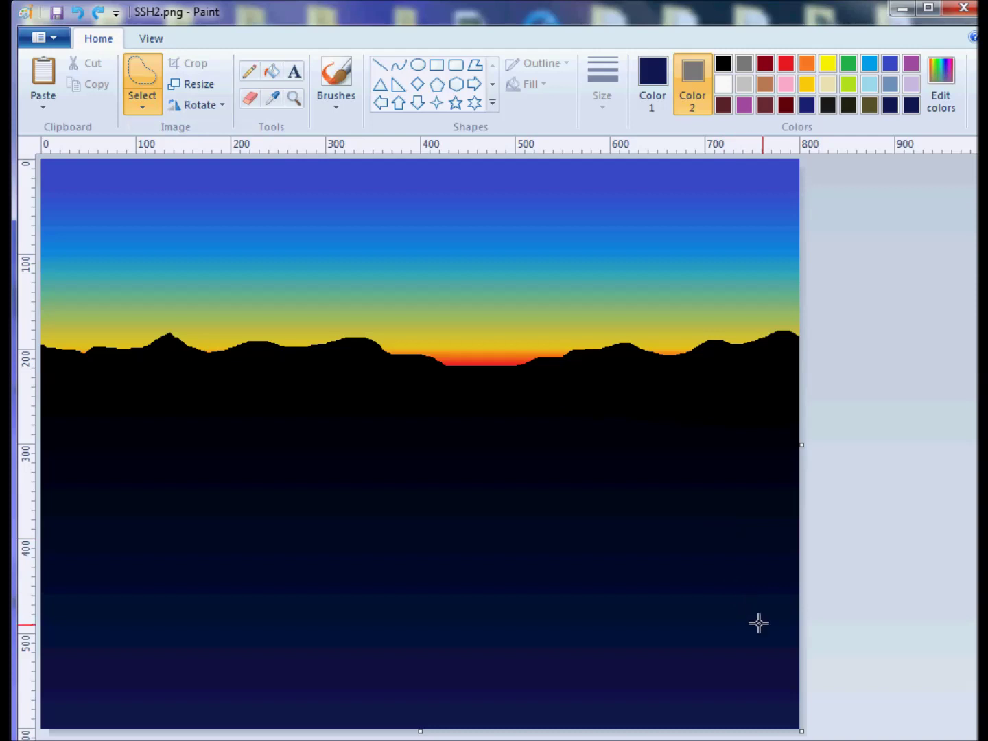
{"action": "mouse_move", "coordinate": [790, 667]}
{"action": "left_mouse_down"}
{"action": "mouse_move", "coordinate": [828, 630]}
{"action": "mouse_move", "coordinate": [841, 588]}
{"action": "mouse_move", "coordinate": [844, 508]}
{"action": "mouse_move", "coordinate": [805, 407]}
{"action": "mouse_move", "coordinate": [785, 384]}
{"action": "mouse_move", "coordinate": [720, 376]}
{"action": "mouse_move", "coordinate": [712, 398]}
{"action": "mouse_move", "coordinate": [671, 387]}
{"action": "mouse_move", "coordinate": [651, 417]}
{"action": "mouse_move", "coordinate": [635, 405]}
{"action": "mouse_move", "coordinate": [603, 455]}
{"action": "left_mouse_up"}
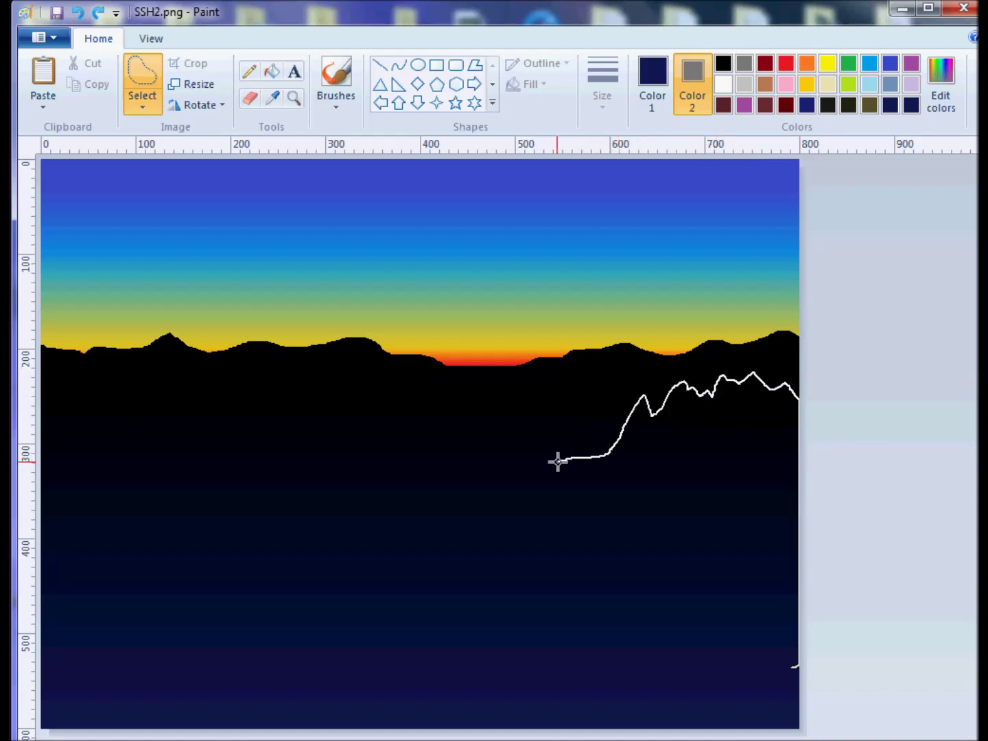
{"action": "mouse_move", "coordinate": [558, 462]}
{"action": "left_mouse_down"}
{"action": "mouse_move", "coordinate": [443, 457]}
{"action": "mouse_move", "coordinate": [406, 414]}
{"action": "mouse_move", "coordinate": [394, 423]}
{"action": "mouse_move", "coordinate": [343, 373]}
{"action": "mouse_move", "coordinate": [309, 377]}
{"action": "mouse_move", "coordinate": [300, 394]}
{"action": "mouse_move", "coordinate": [293, 374]}
{"action": "mouse_move", "coordinate": [243, 352]}
{"action": "mouse_move", "coordinate": [207, 375]}
{"action": "mouse_move", "coordinate": [183, 363]}
{"action": "mouse_move", "coordinate": [44, 382]}
{"action": "mouse_move", "coordinate": [28, 717]}
{"action": "mouse_move", "coordinate": [47, 726]}
{"action": "mouse_move", "coordinate": [872, 720]}
{"action": "left_mouse_up"}
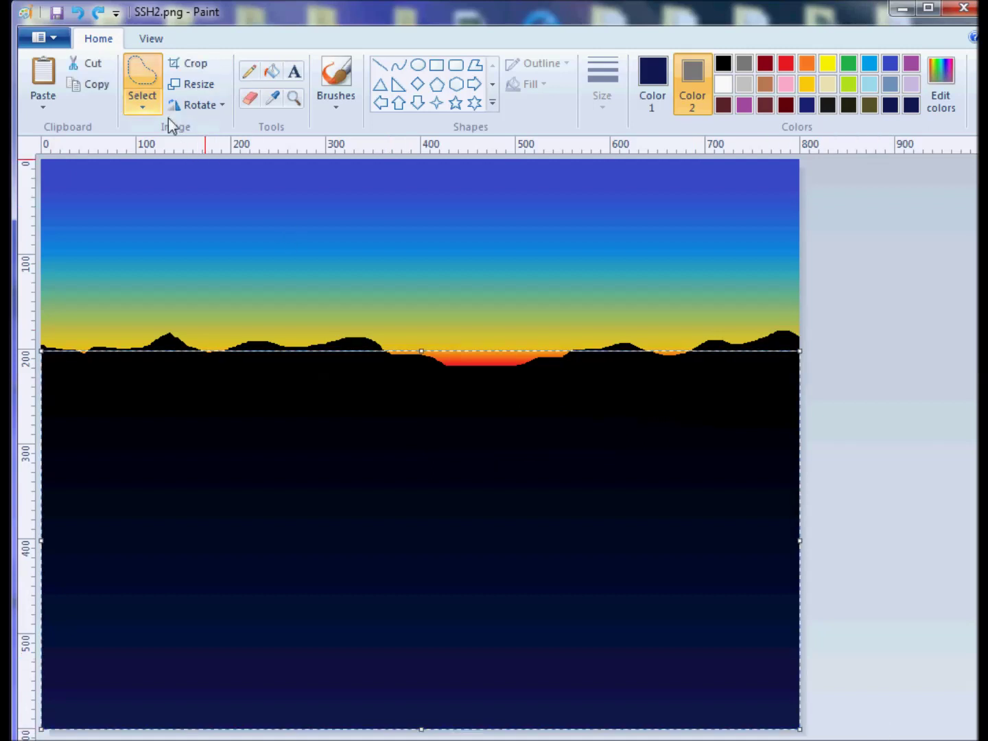
Copy and paste the selected area, moving the copy lower to form a second mountain layer.
{"action": "left_click", "coordinate": [86, 84]}
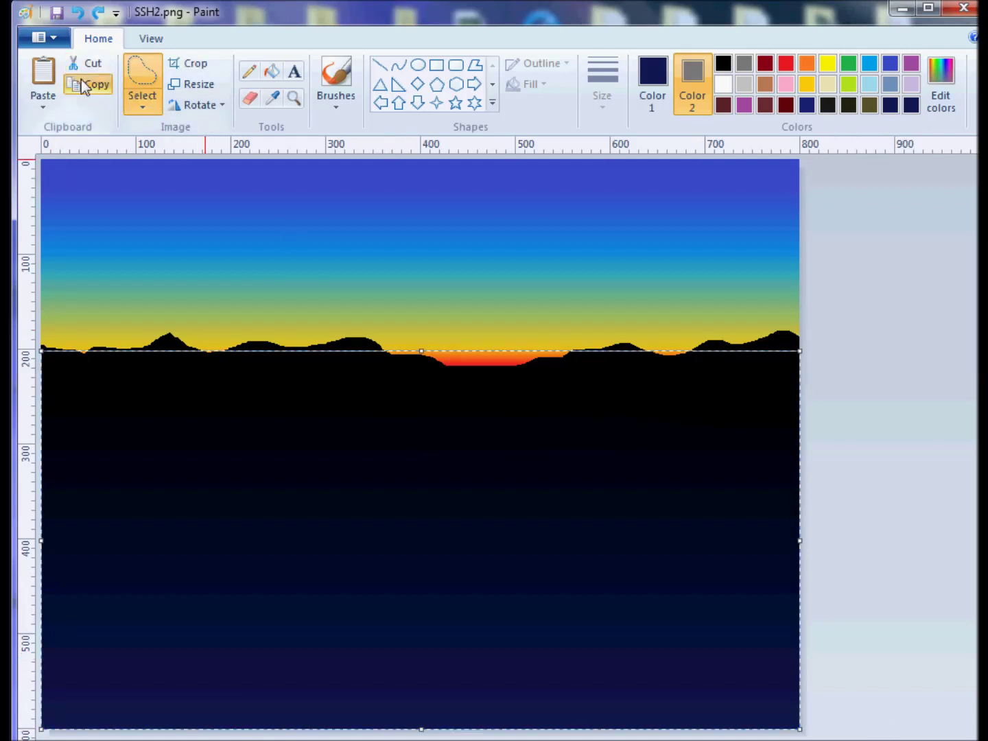
{"action": "left_click", "coordinate": [43, 74]}
{"action": "left_click_drag", "start_coordinate": [308, 265], "coordinate": [287, 538]}
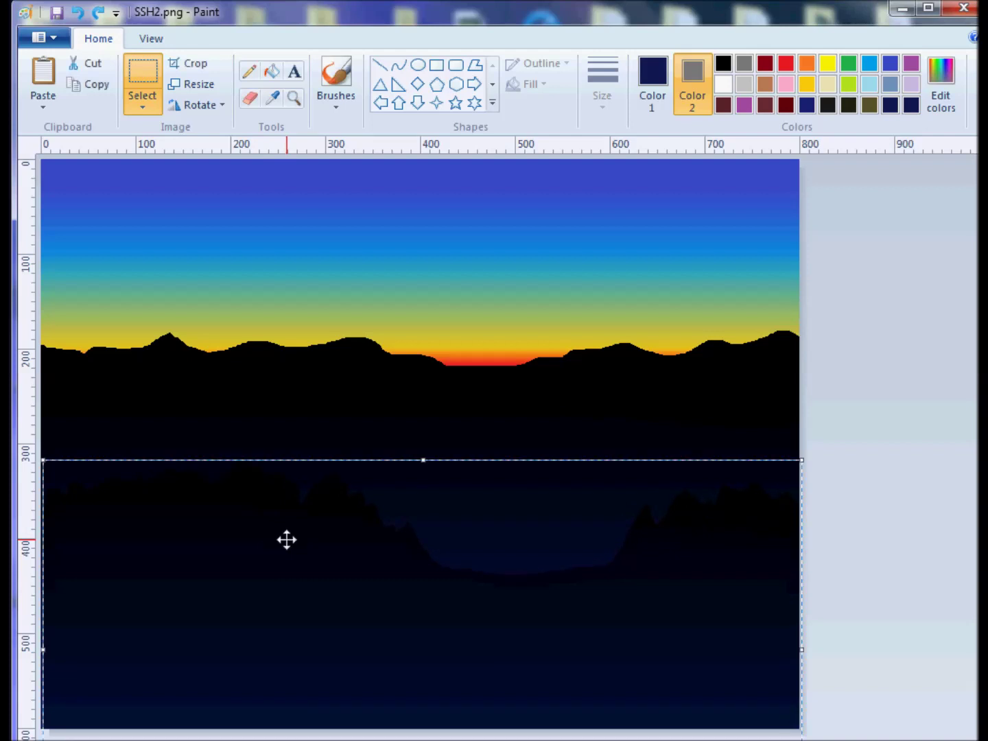
{"action": "left_click", "coordinate": [859, 625]}
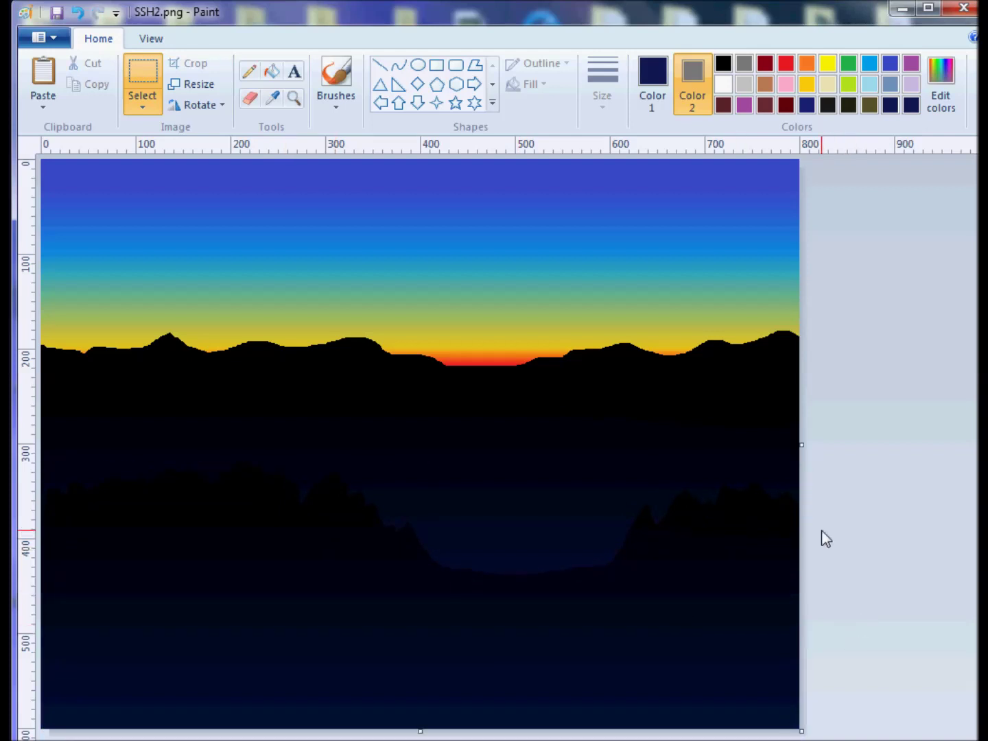
Cut a free-form black foreground ridge with a central valley along the canvas bottom.
{"action": "left_click", "coordinate": [724, 65]}
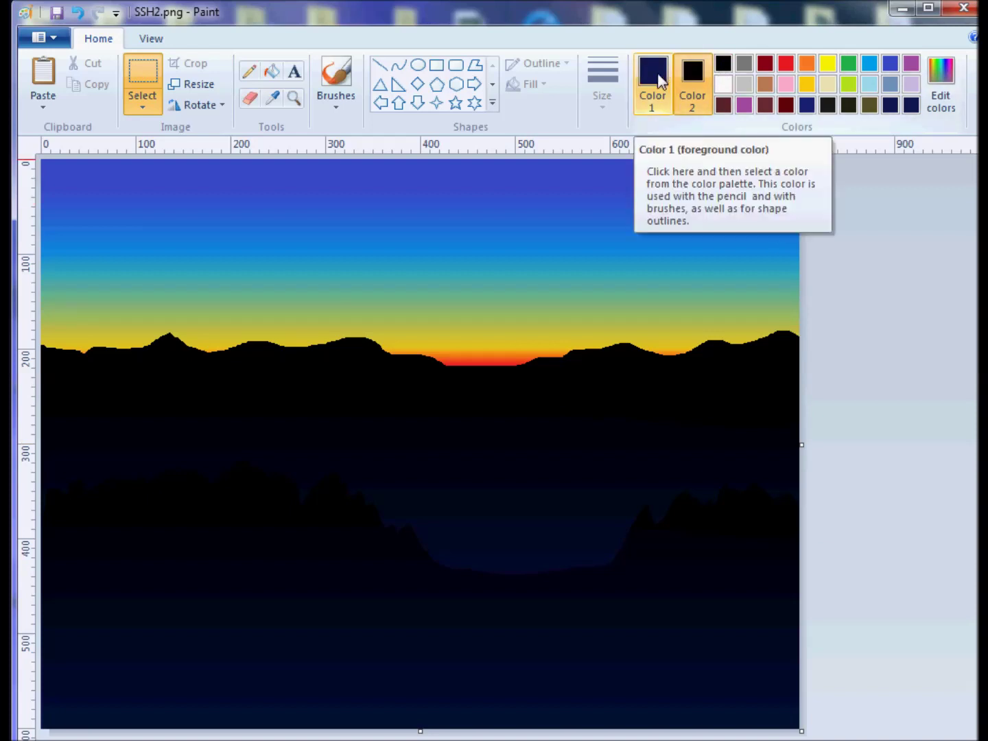
{"action": "left_click", "coordinate": [143, 105]}
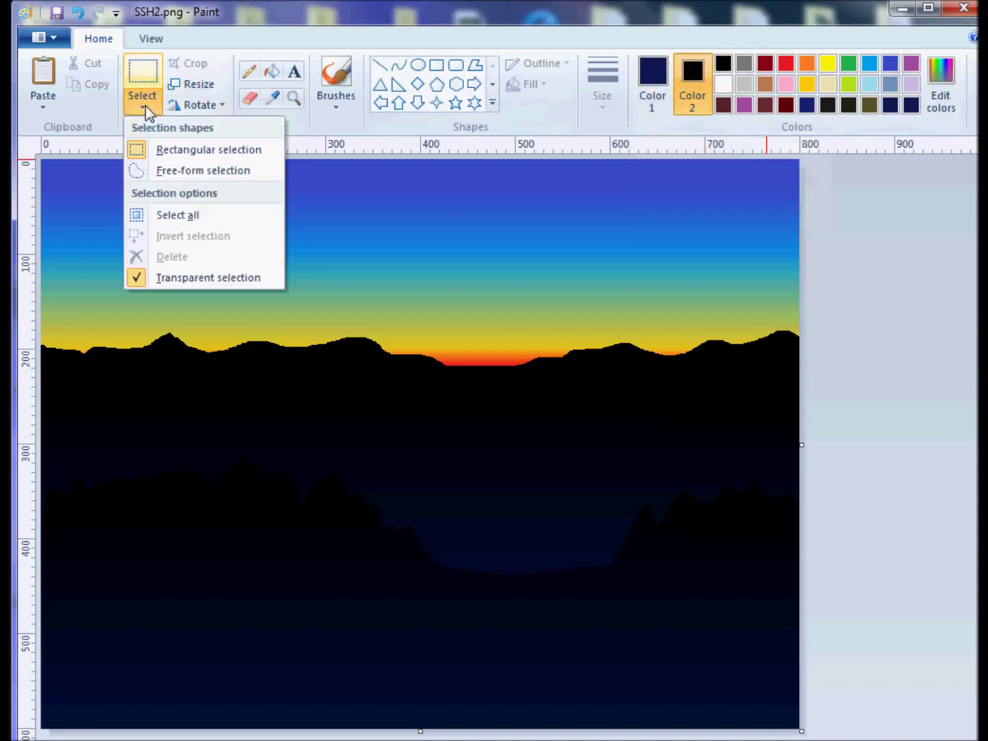
{"action": "left_click", "coordinate": [141, 170]}
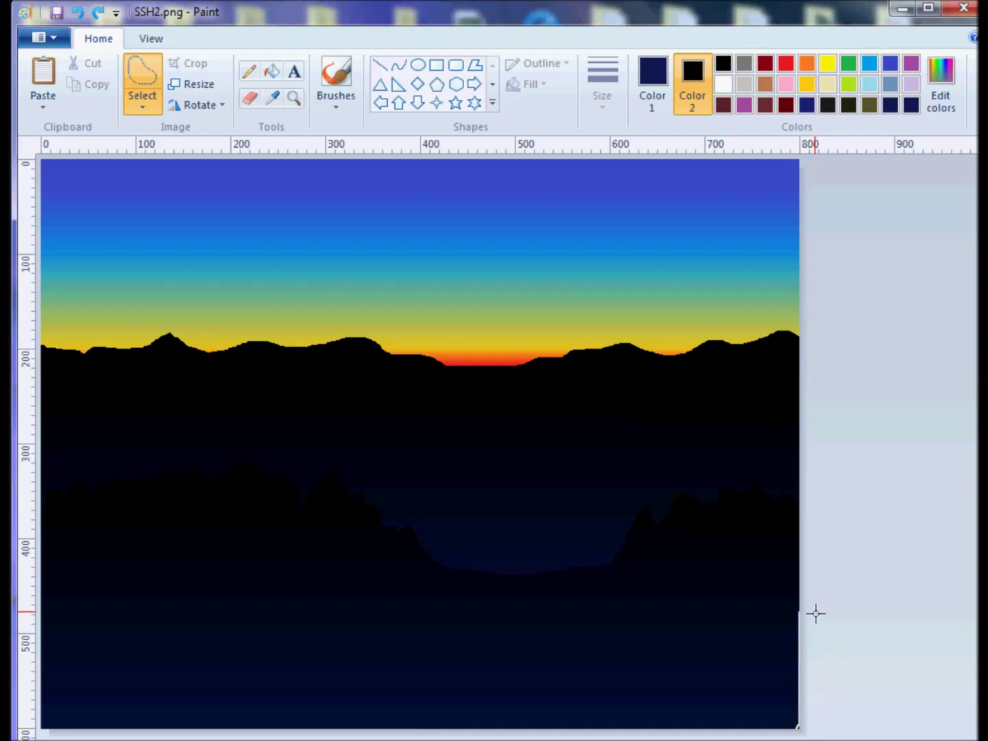
{"action": "mouse_move", "coordinate": [815, 614]}
{"action": "left_mouse_down"}
{"action": "mouse_move", "coordinate": [790, 625]}
{"action": "mouse_move", "coordinate": [772, 602]}
{"action": "mouse_move", "coordinate": [723, 621]}
{"action": "mouse_move", "coordinate": [684, 613]}
{"action": "mouse_move", "coordinate": [661, 621]}
{"action": "mouse_move", "coordinate": [623, 658]}
{"action": "mouse_move", "coordinate": [479, 675]}
{"action": "mouse_move", "coordinate": [399, 652]}
{"action": "mouse_move", "coordinate": [386, 628]}
{"action": "mouse_move", "coordinate": [353, 608]}
{"action": "mouse_move", "coordinate": [306, 600]}
{"action": "mouse_move", "coordinate": [234, 617]}
{"action": "mouse_move", "coordinate": [44, 591]}
{"action": "mouse_move", "coordinate": [40, 678]}
{"action": "left_mouse_up"}
{"action": "left_click_drag", "start_coordinate": [40, 729], "coordinate": [914, 730]}
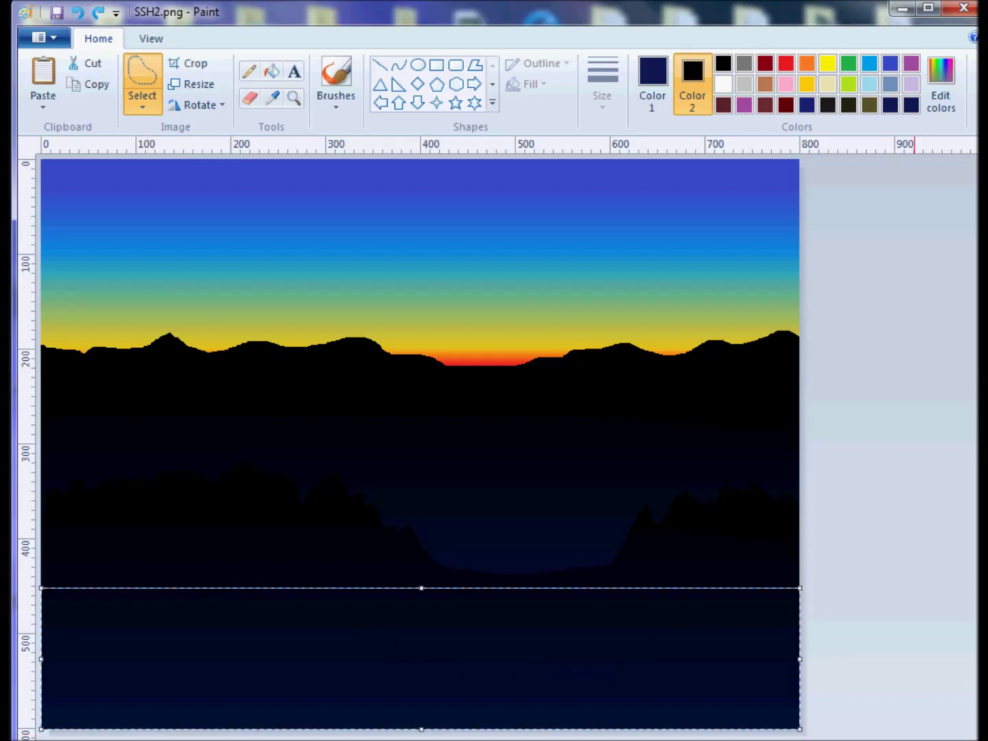
{"action": "key", "text": "Delete"}
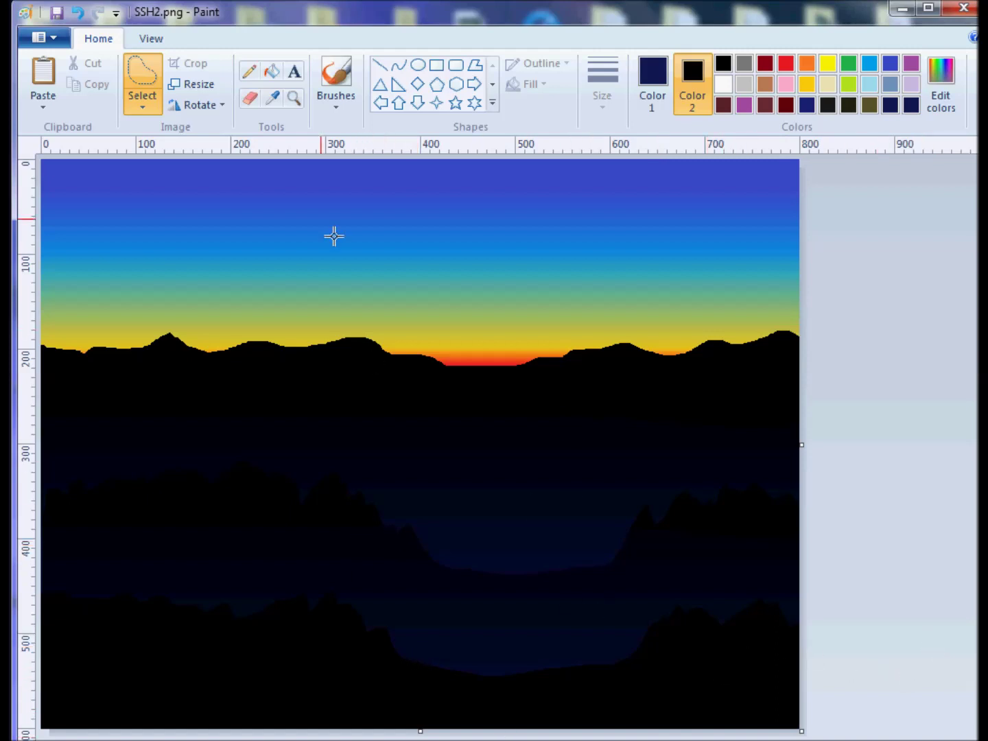
Set up a black brush and zoom in on the lower-left hills.
{"action": "left_click", "coordinate": [336, 72]}
{"action": "left_click", "coordinate": [651, 74]}
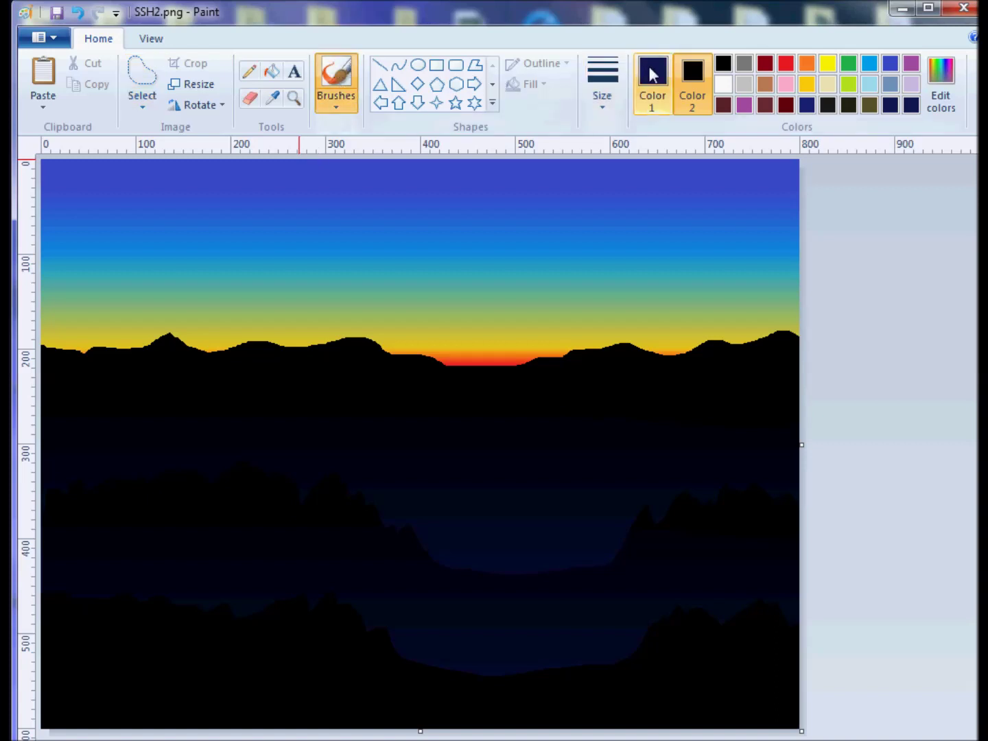
{"action": "left_click", "coordinate": [725, 64]}
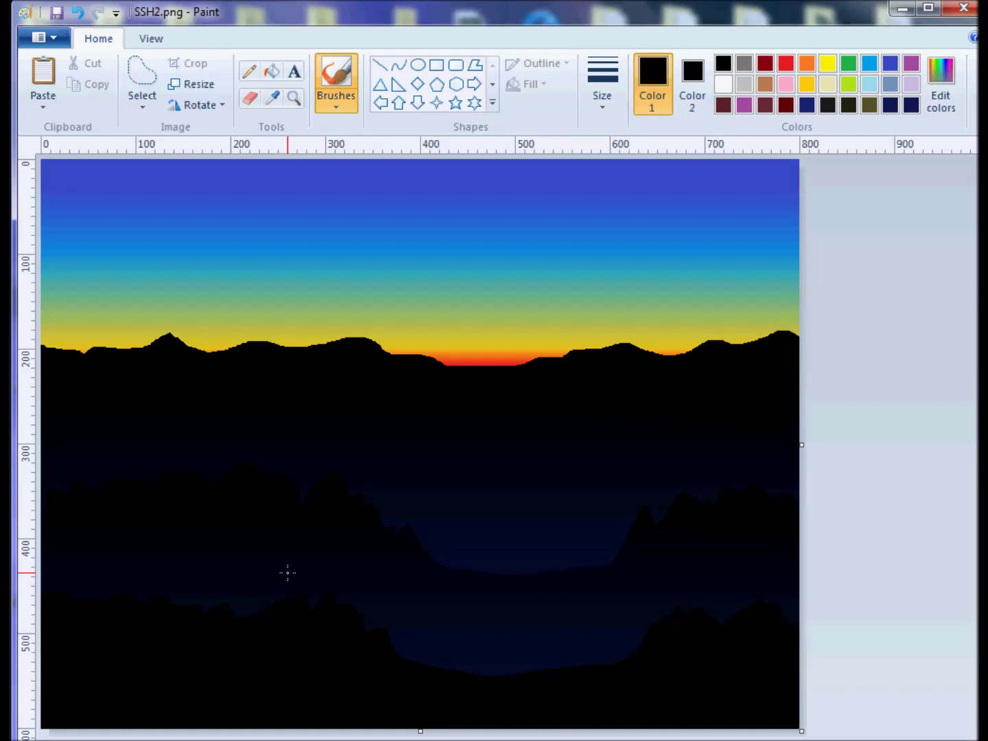
{"action": "left_click", "coordinate": [293, 99]}
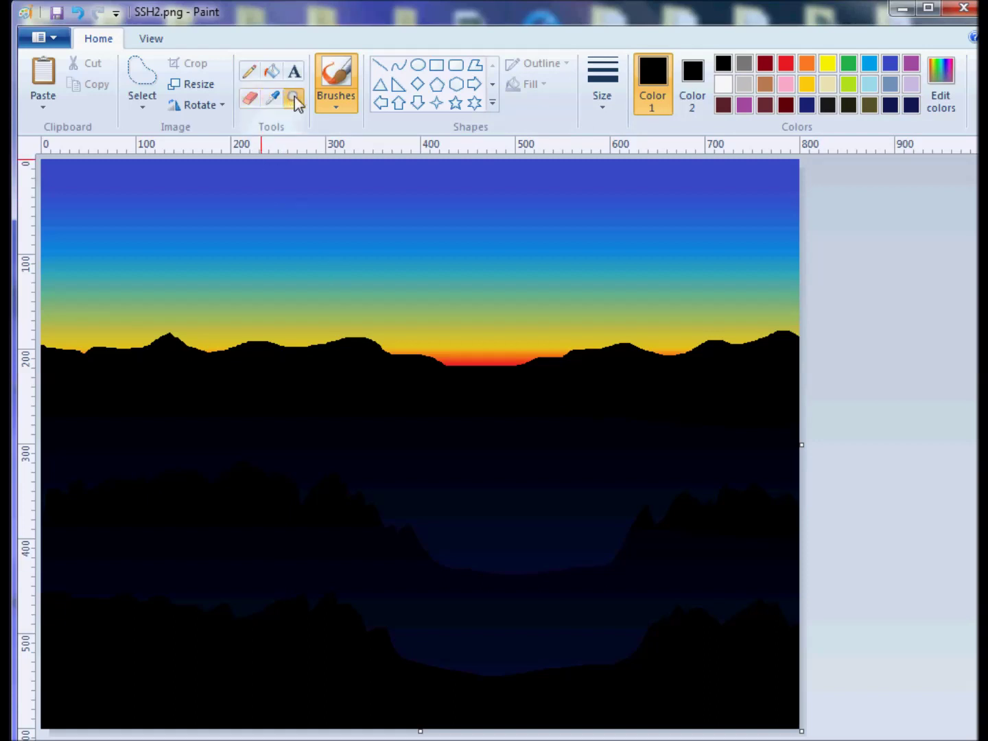
{"action": "left_click", "coordinate": [227, 581]}
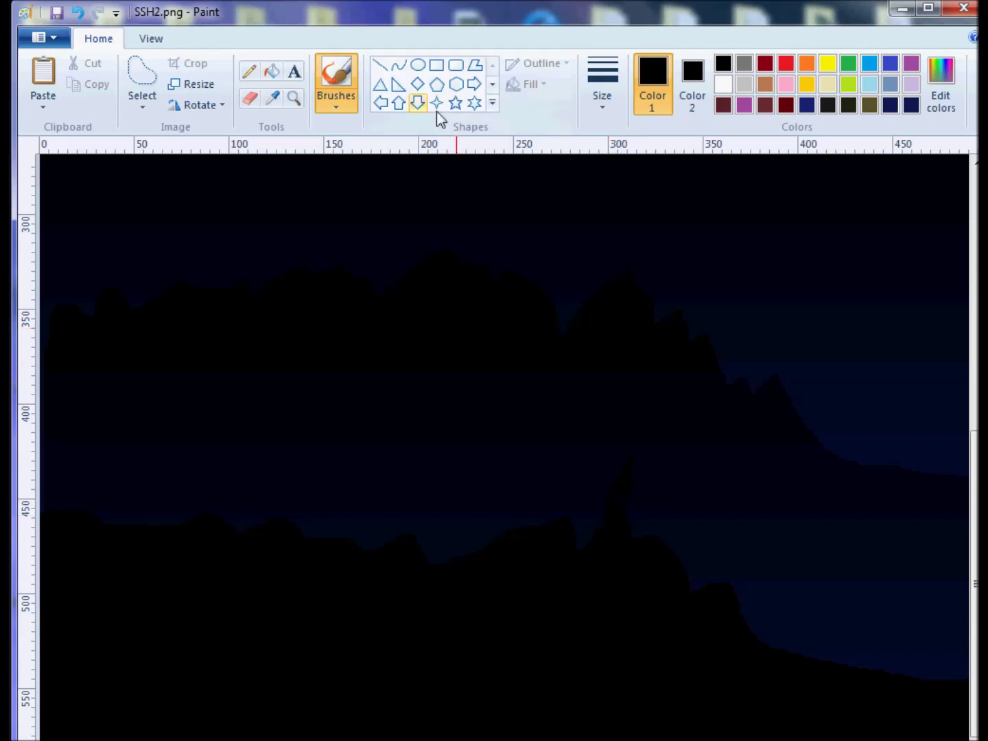
Paint pine trees along the hills with a medium brush, then a thinner one.
{"action": "left_click", "coordinate": [608, 78]}
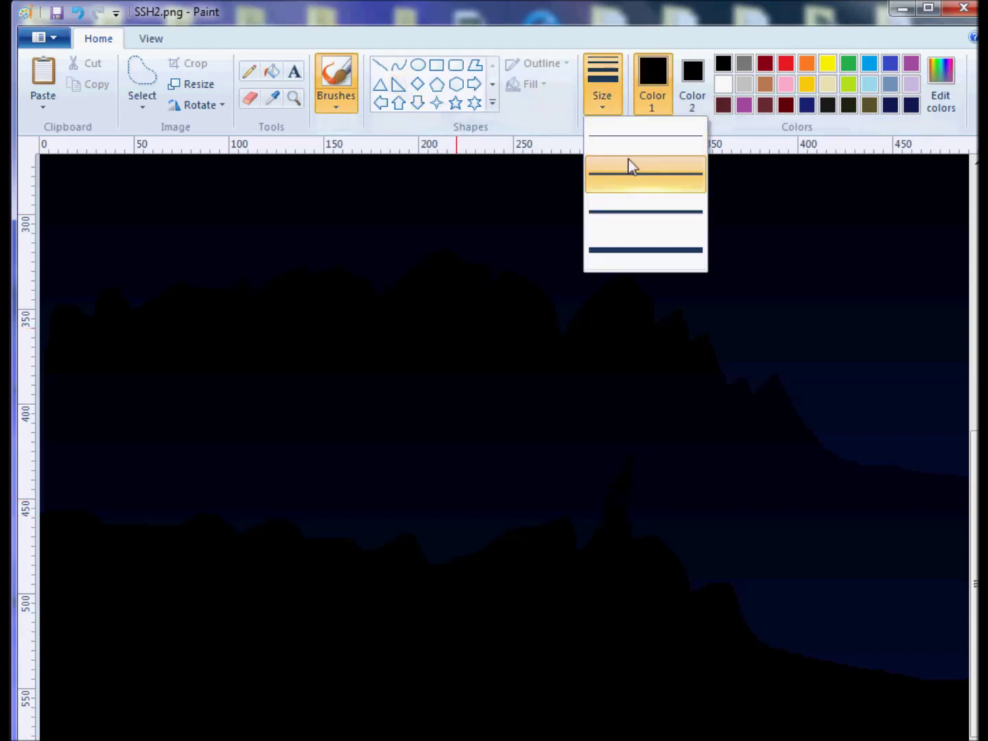
{"action": "left_click", "coordinate": [625, 212]}
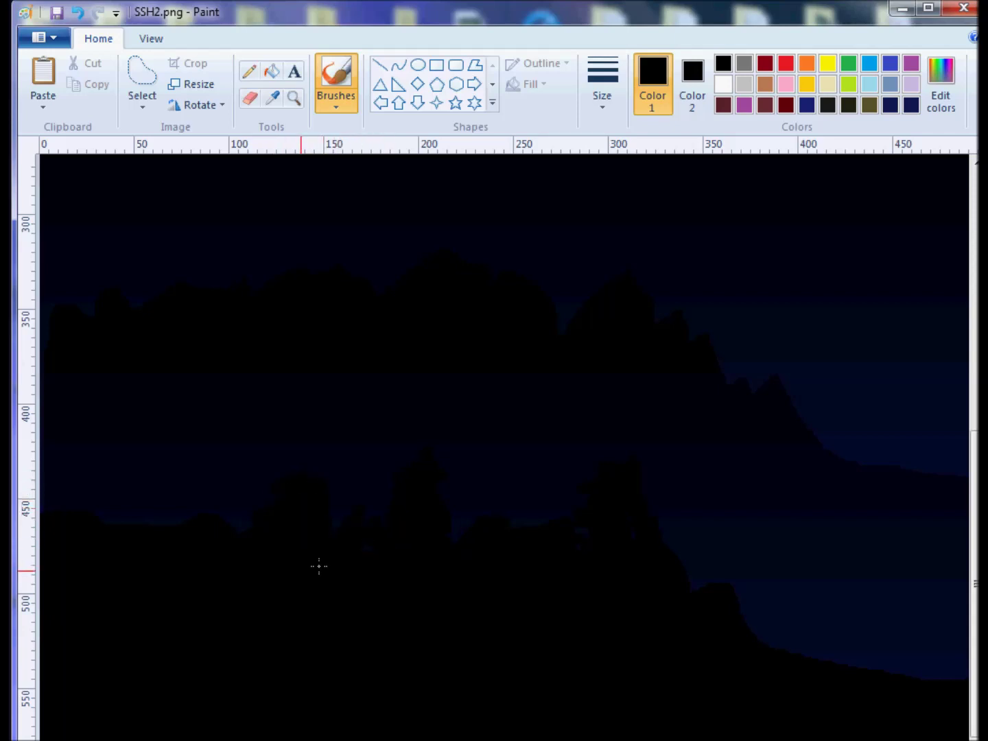
{"action": "left_click", "coordinate": [598, 78]}
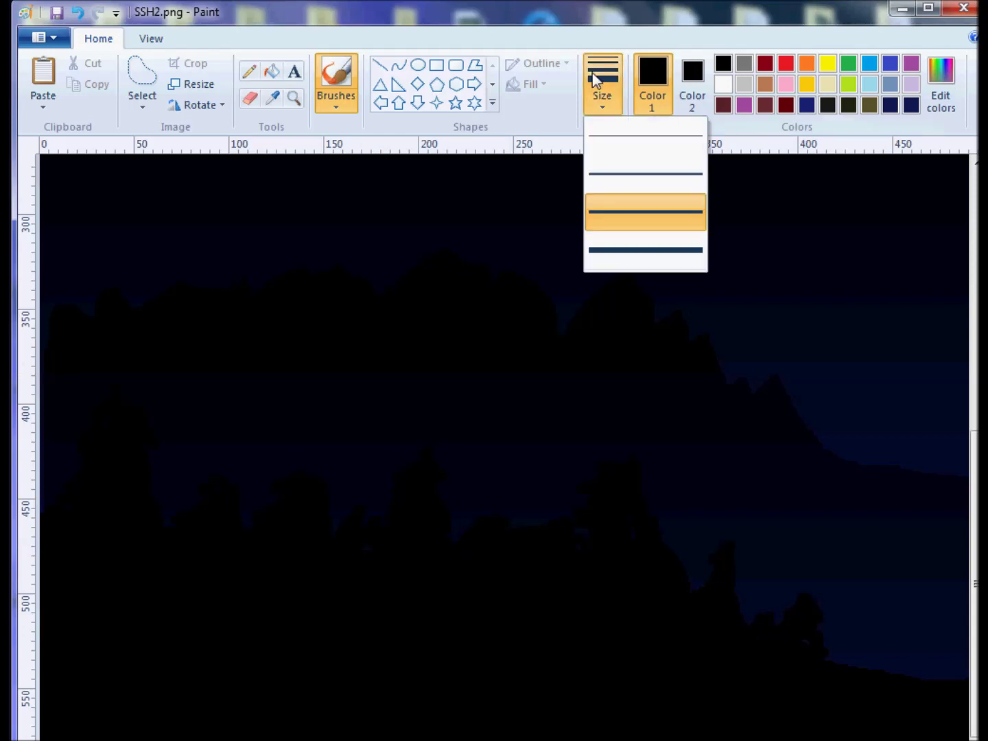
{"action": "left_click", "coordinate": [592, 183]}
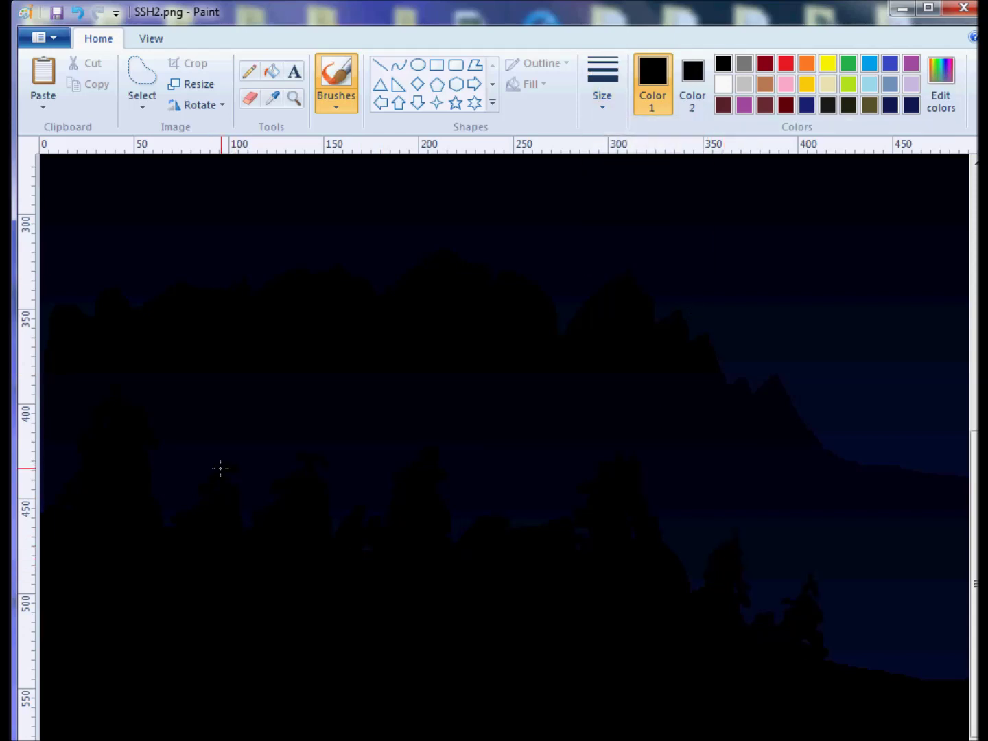
{"action": "scroll", "coordinate": [633, 591], "scroll_direction": "right", "scroll_amount": 10}
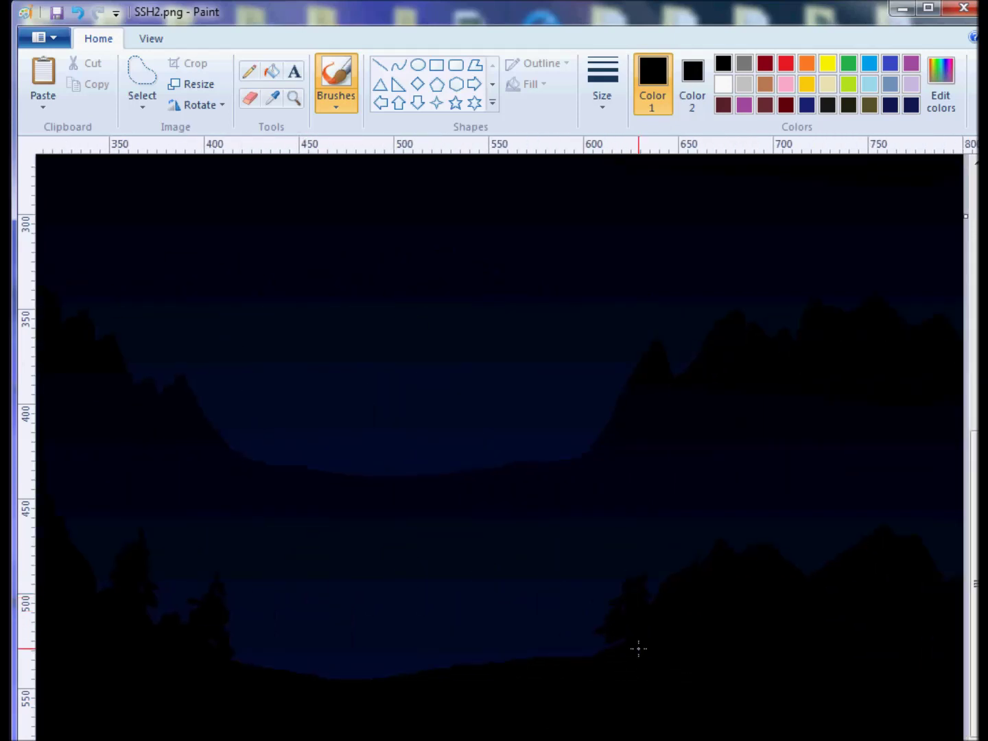
{"action": "left_click", "coordinate": [294, 100]}
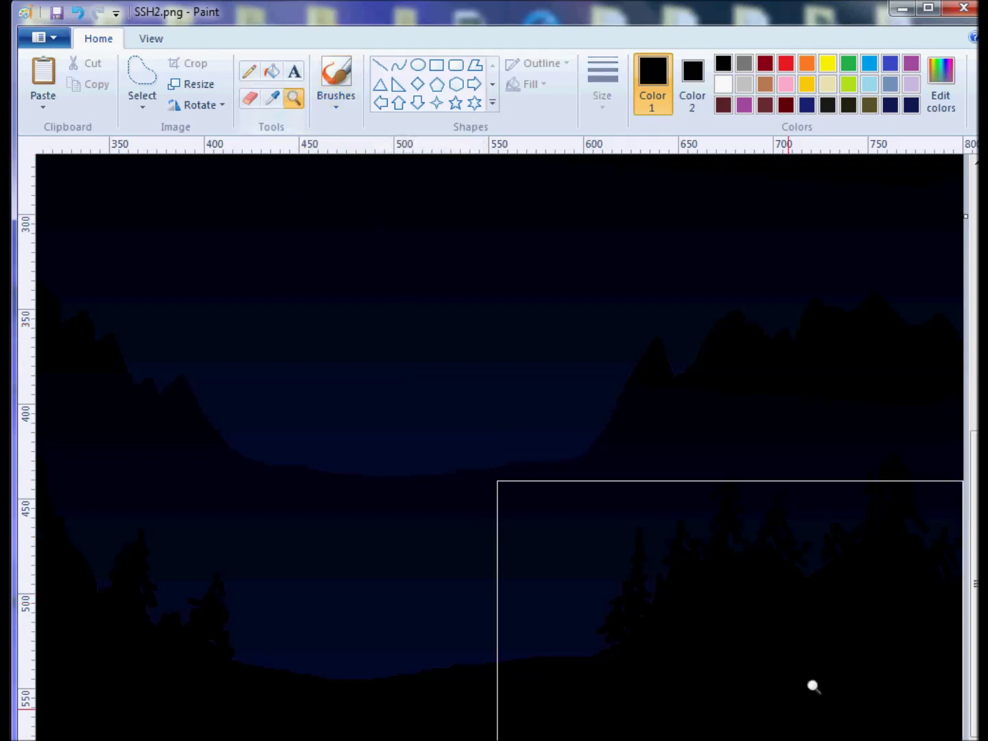
Zoom back out and draw a thin curved line down from the valley floor.
{"action": "right_click", "coordinate": [772, 719]}
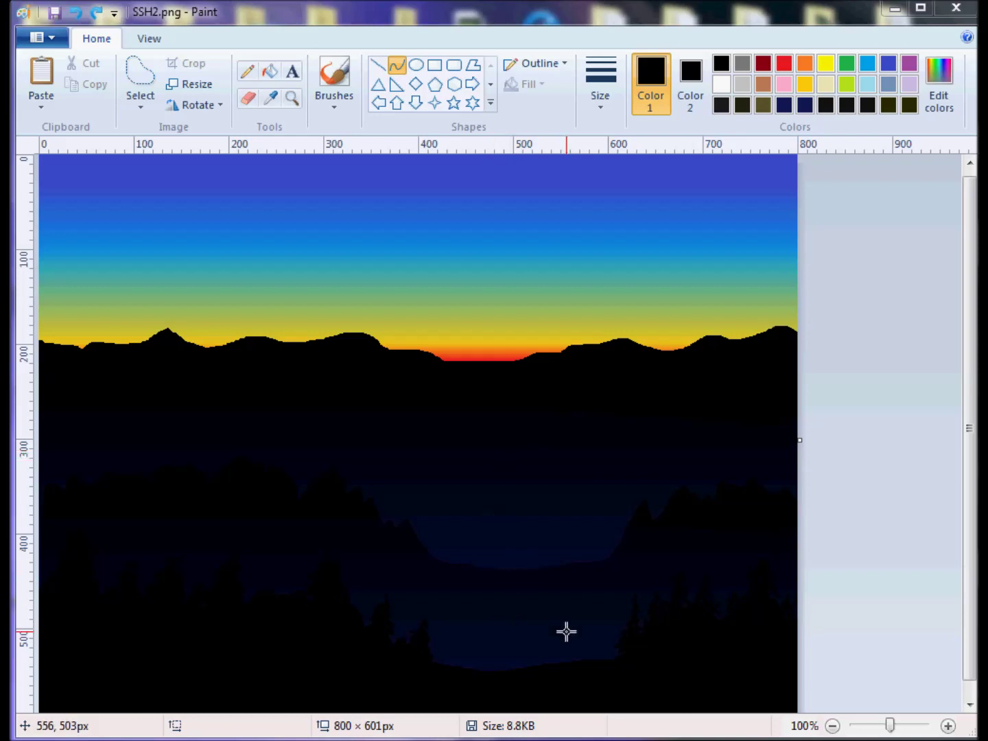
{"action": "left_click", "coordinate": [693, 77]}
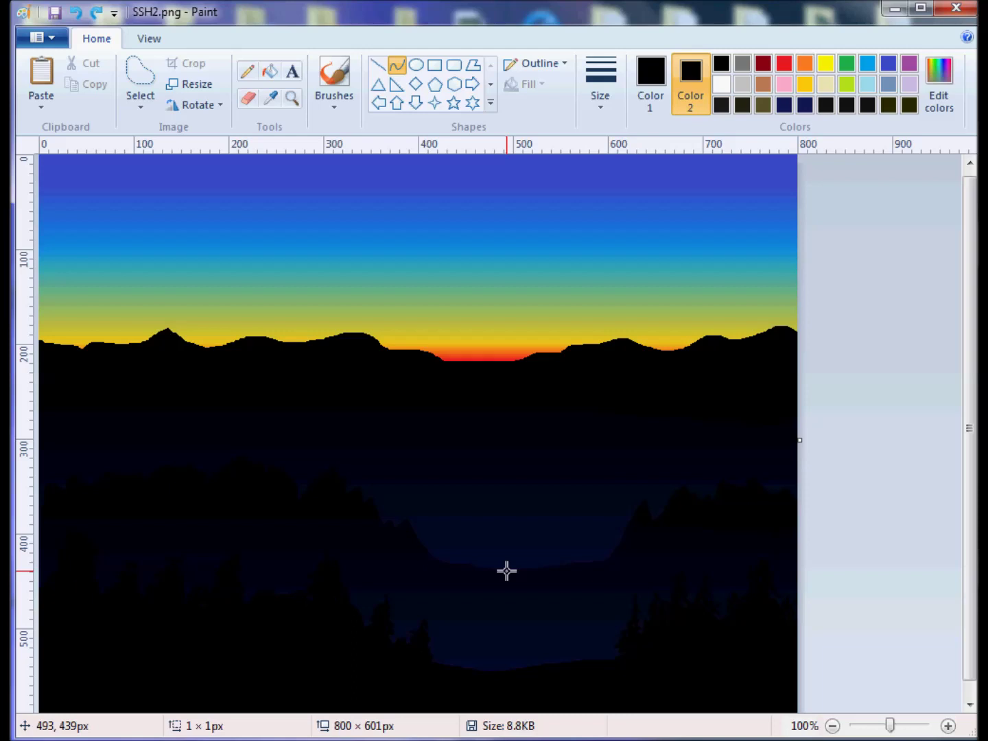
{"action": "left_click_drag", "start_coordinate": [507, 571], "coordinate": [520, 671]}
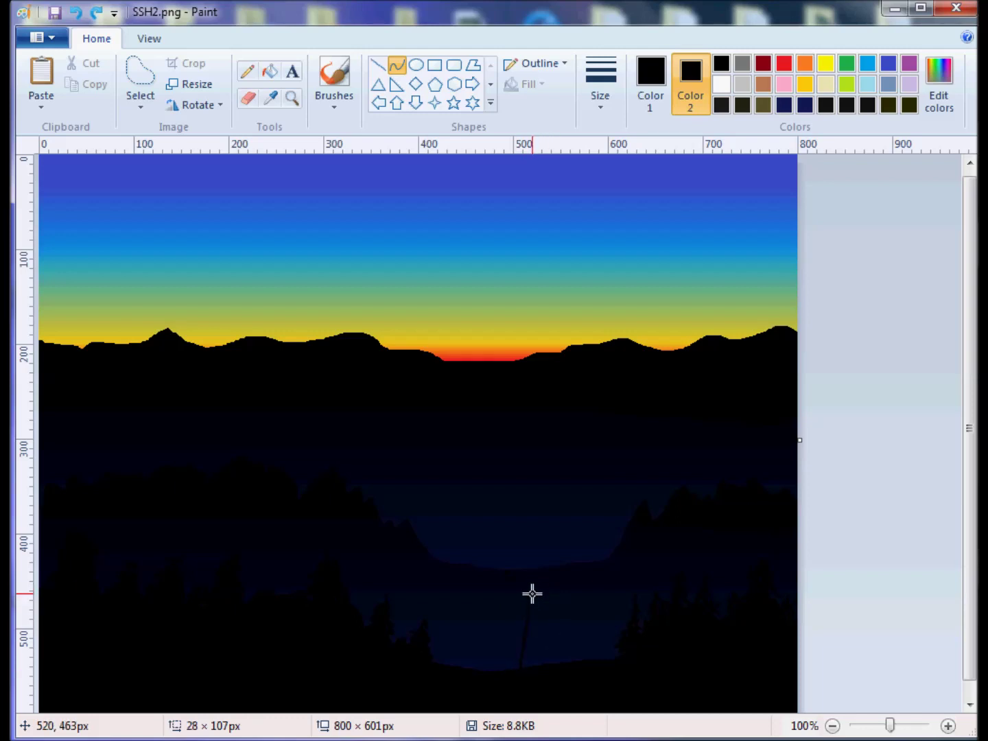
{"action": "left_click_drag", "start_coordinate": [532, 594], "coordinate": [525, 600]}
{"action": "left_click_drag", "start_coordinate": [533, 656], "coordinate": [536, 651]}
{"action": "left_click", "coordinate": [566, 615]}
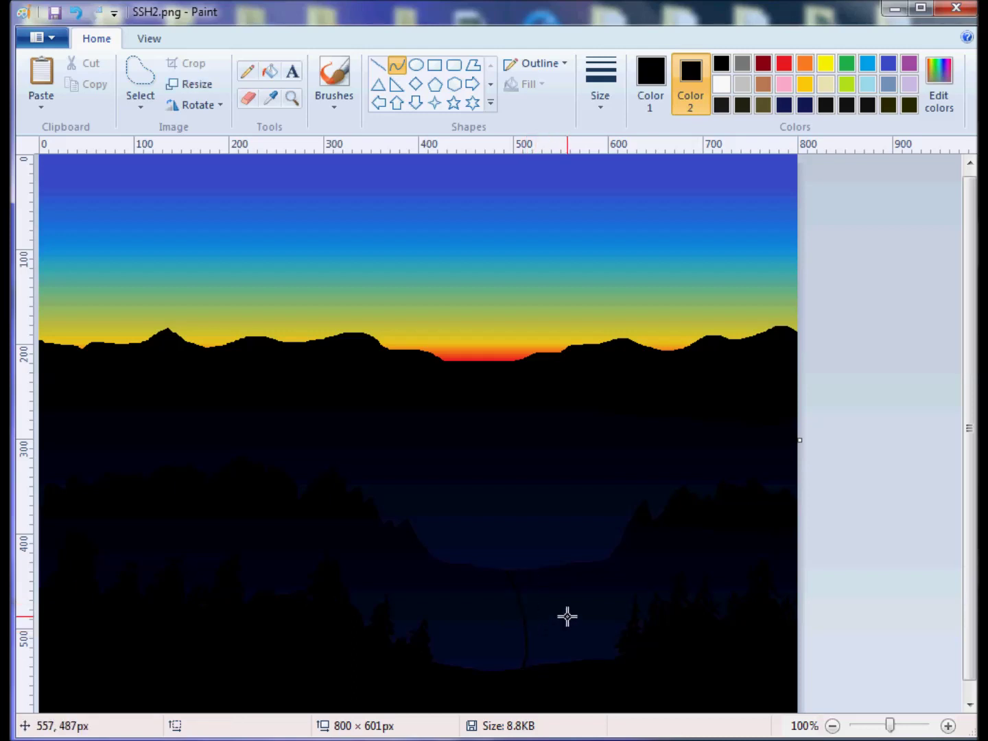
Draw a thick curved line down from the valley using the thickest line width.
{"action": "left_click", "coordinate": [612, 83]}
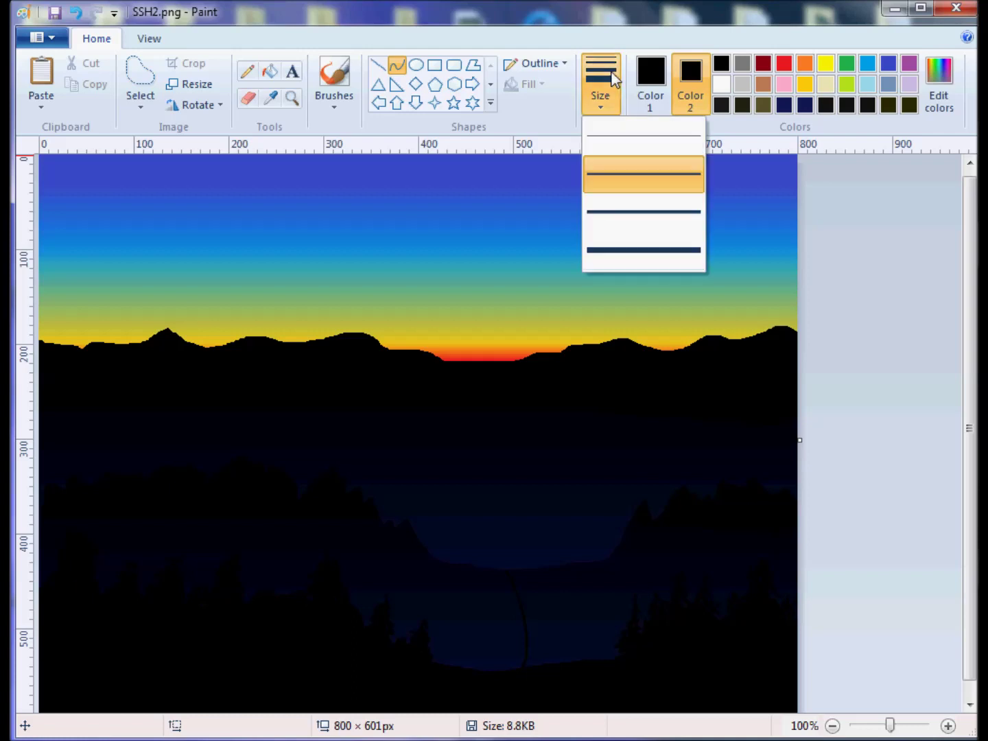
{"action": "left_click", "coordinate": [620, 252]}
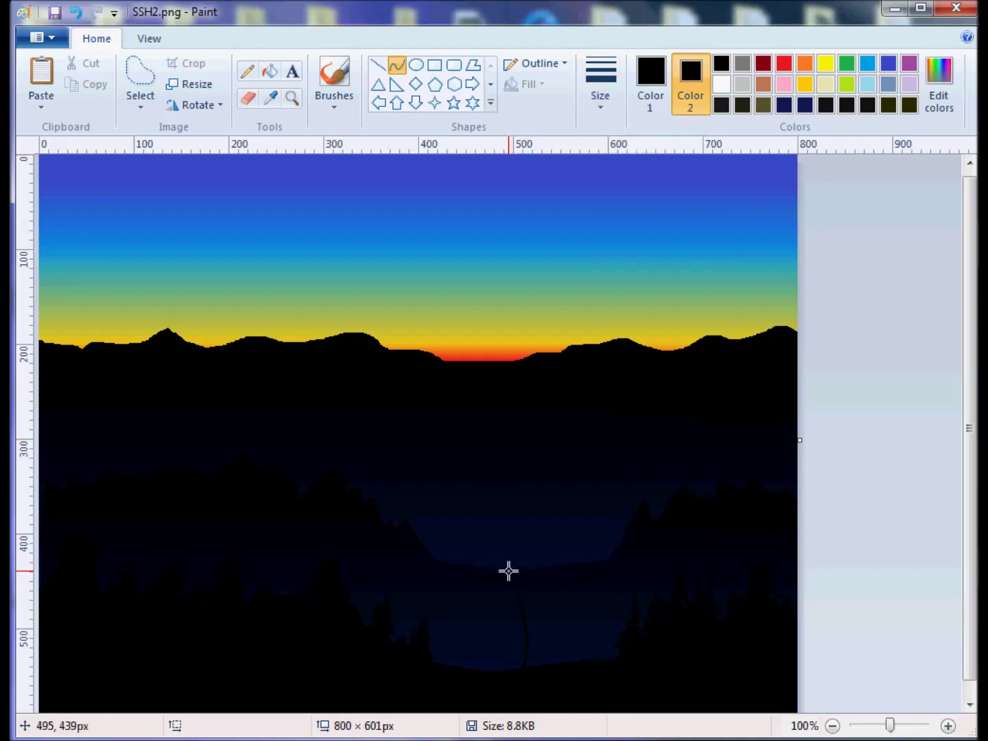
{"action": "left_click_drag", "start_coordinate": [509, 570], "coordinate": [522, 667]}
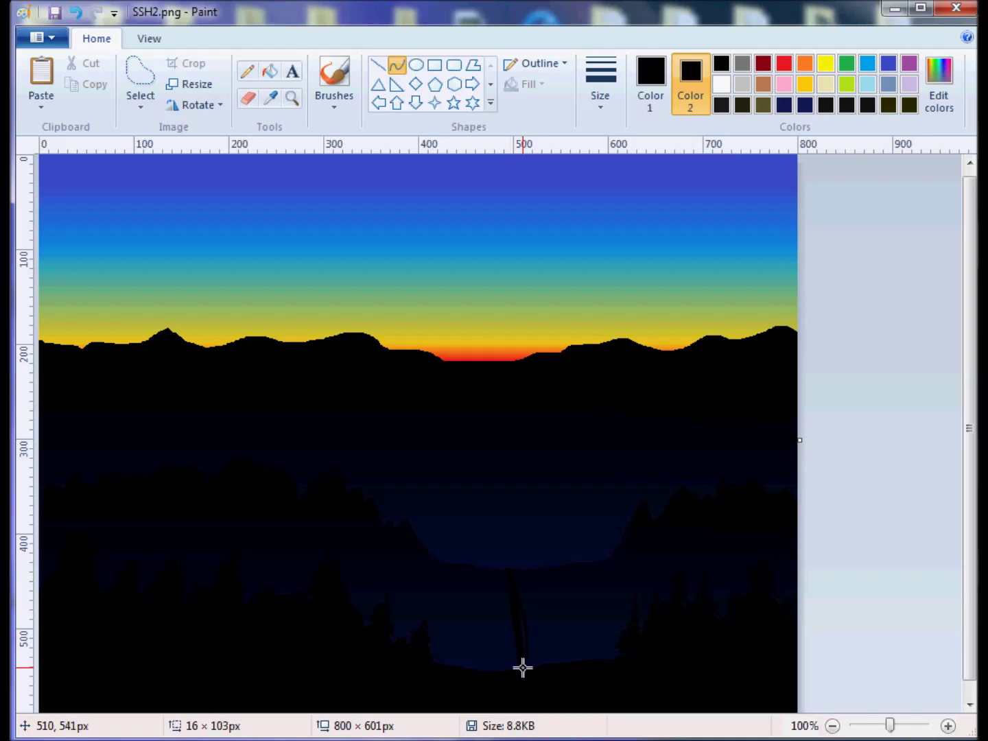
{"action": "left_click_drag", "start_coordinate": [537, 606], "coordinate": [541, 638]}
{"action": "left_click", "coordinate": [568, 578]}
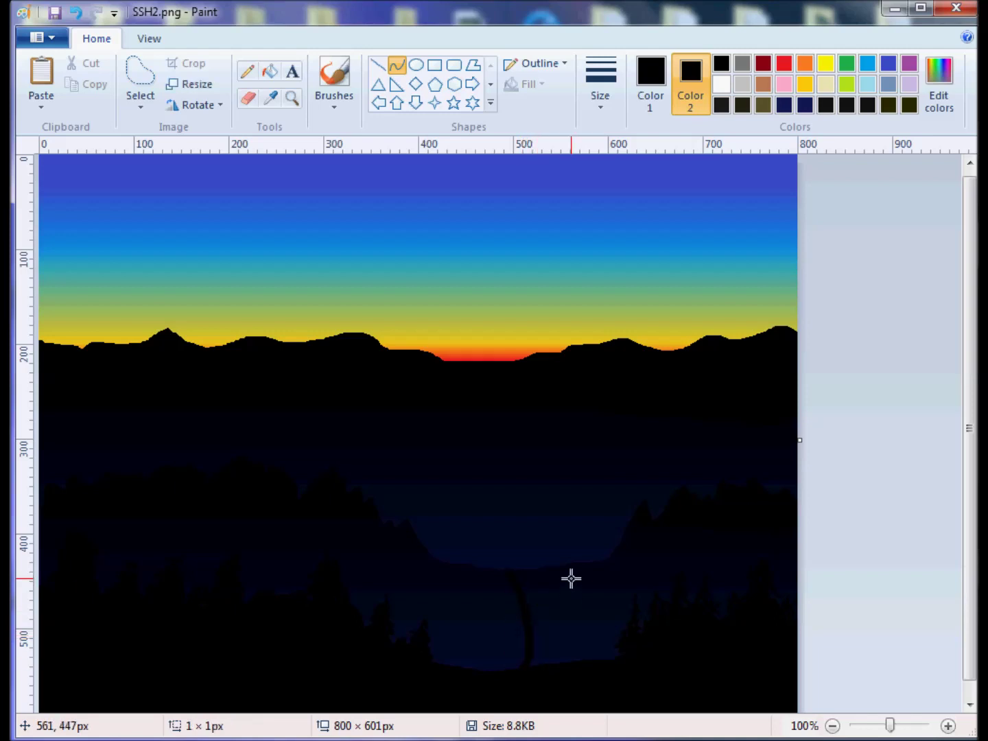
Add more curved lines beside it running down toward the bottom.
{"action": "left_click_drag", "start_coordinate": [509, 570], "coordinate": [550, 665]}
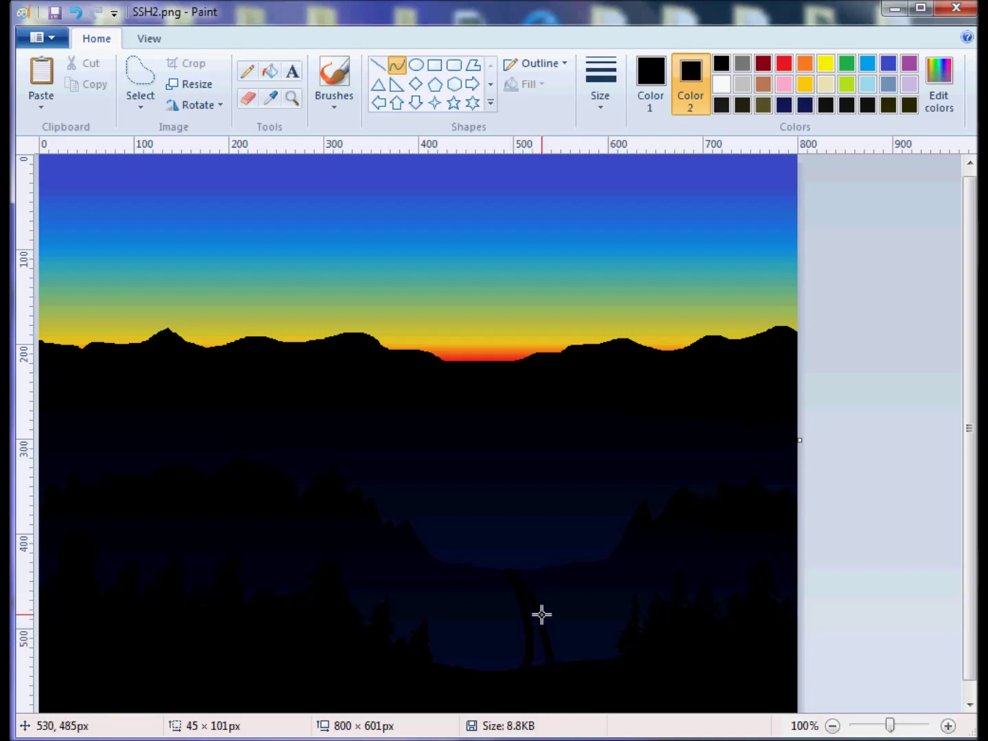
{"action": "left_click", "coordinate": [590, 642]}
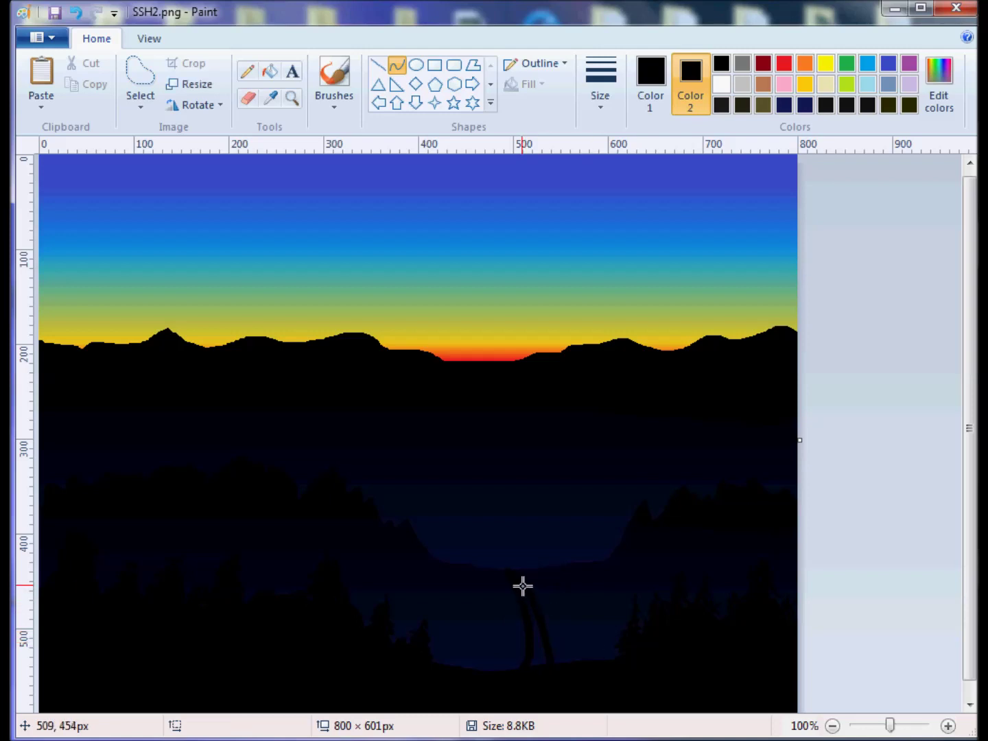
{"action": "left_click_drag", "start_coordinate": [522, 586], "coordinate": [544, 657]}
{"action": "scroll", "coordinate": [589, 628], "scroll_direction": "down", "scroll_amount": 1}
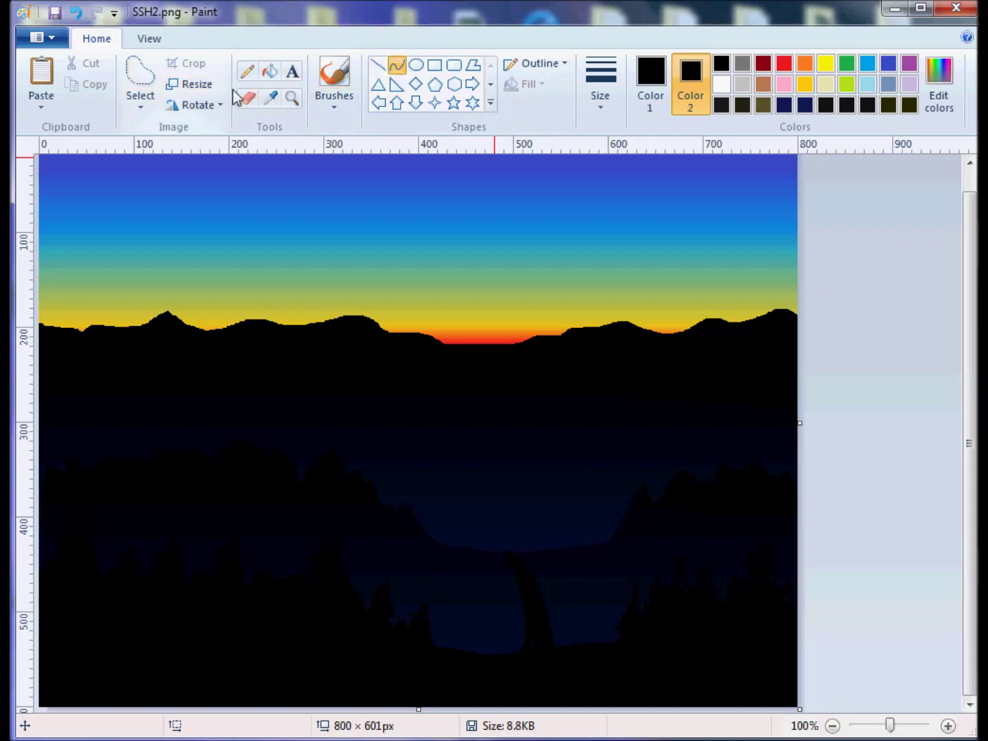
{"action": "left_click", "coordinate": [293, 95]}
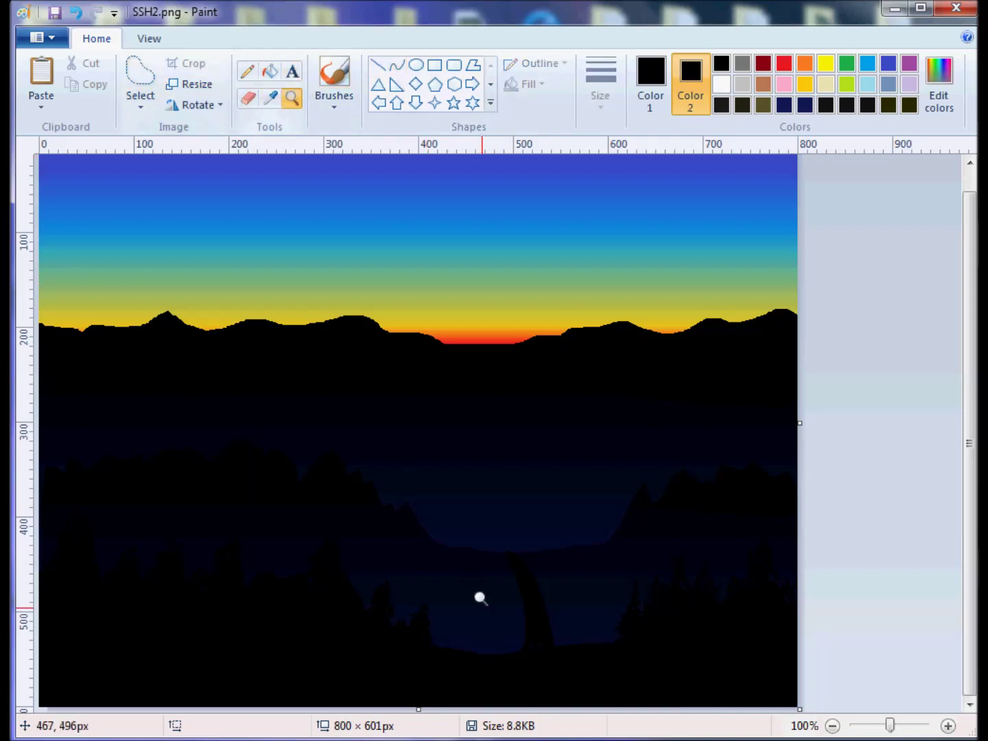
Zoom to 200% on the valley floor and switch to the brush.
{"action": "left_click", "coordinate": [507, 639]}
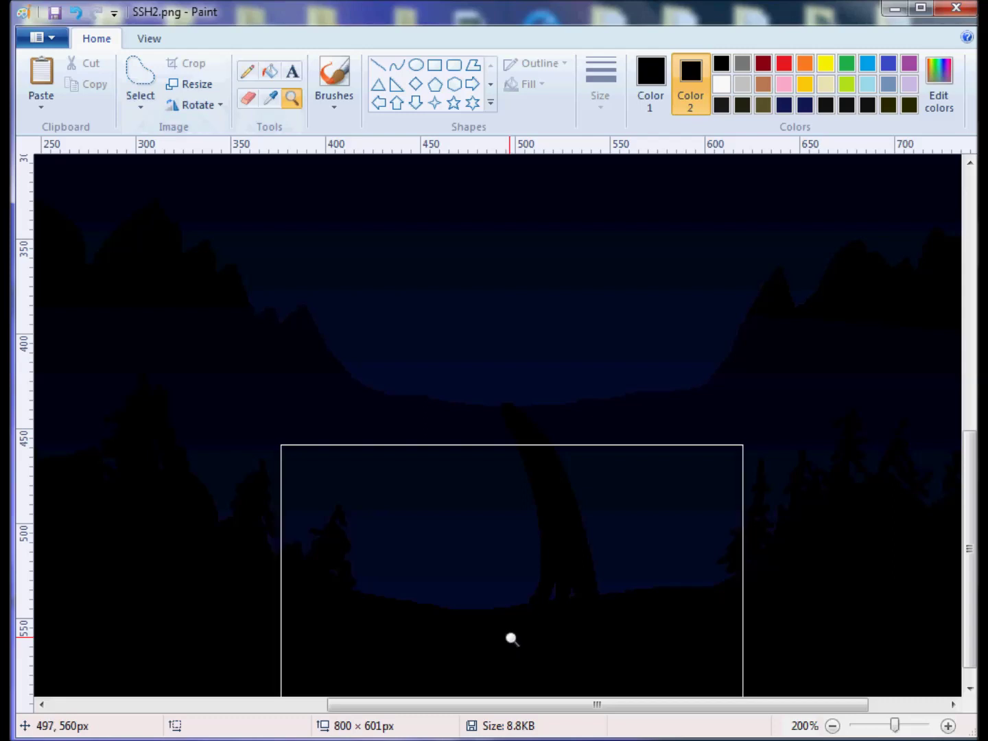
{"action": "left_click", "coordinate": [397, 66]}
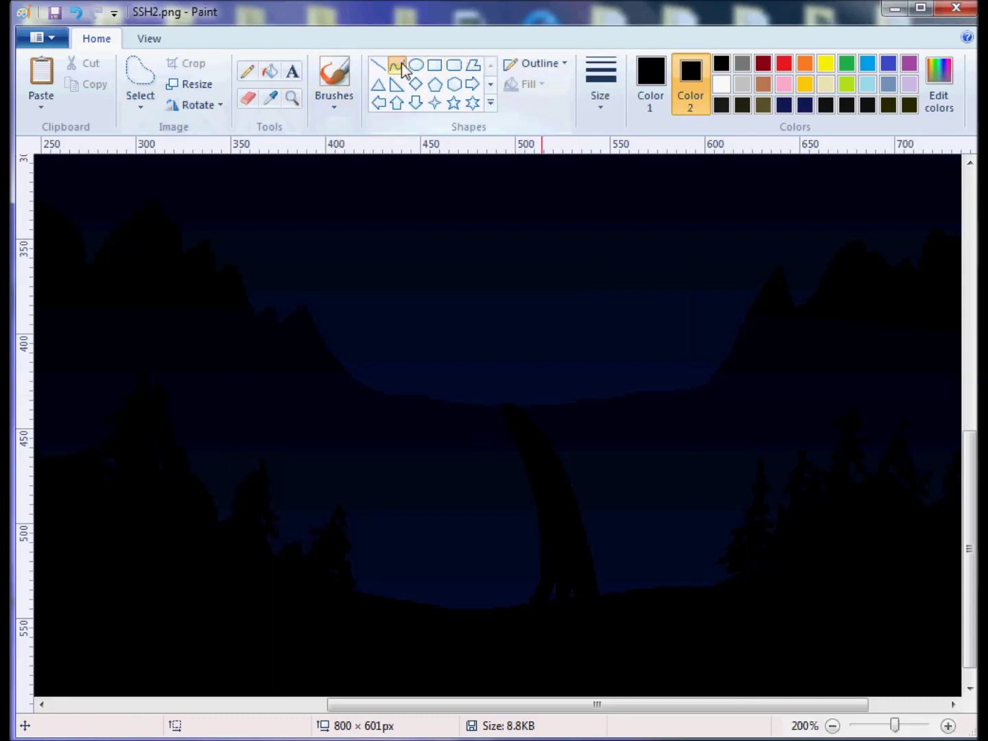
{"action": "left_click", "coordinate": [334, 75]}
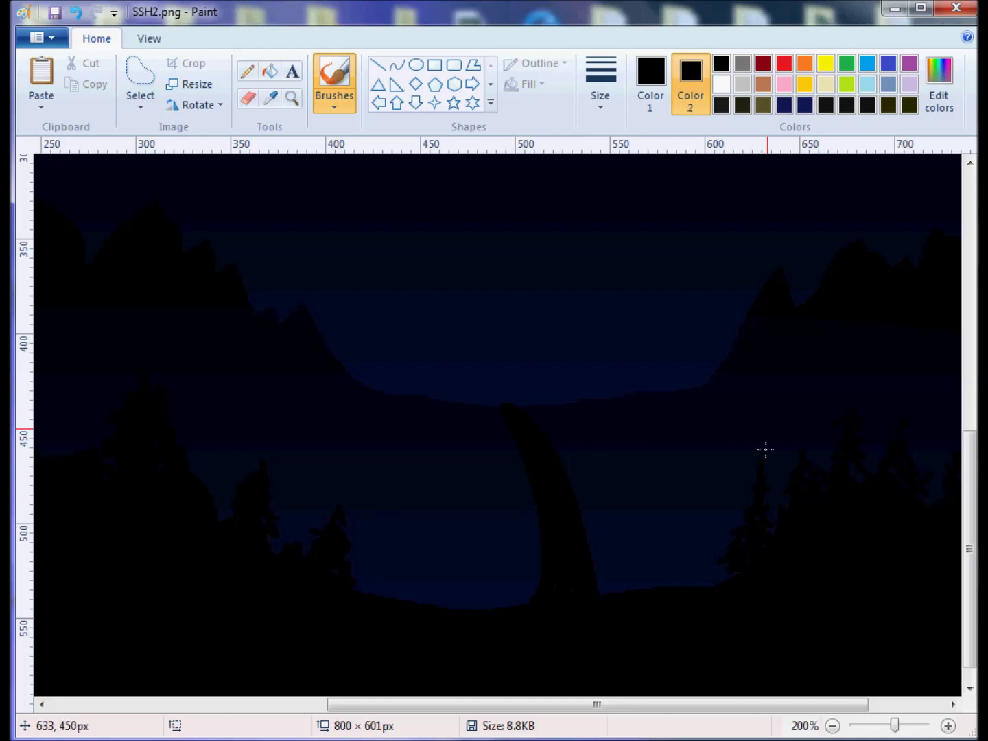
Make a near-black grey (luminance 21, RGB 22,22,22) the painting colour.
{"action": "left_click", "coordinate": [939, 69]}
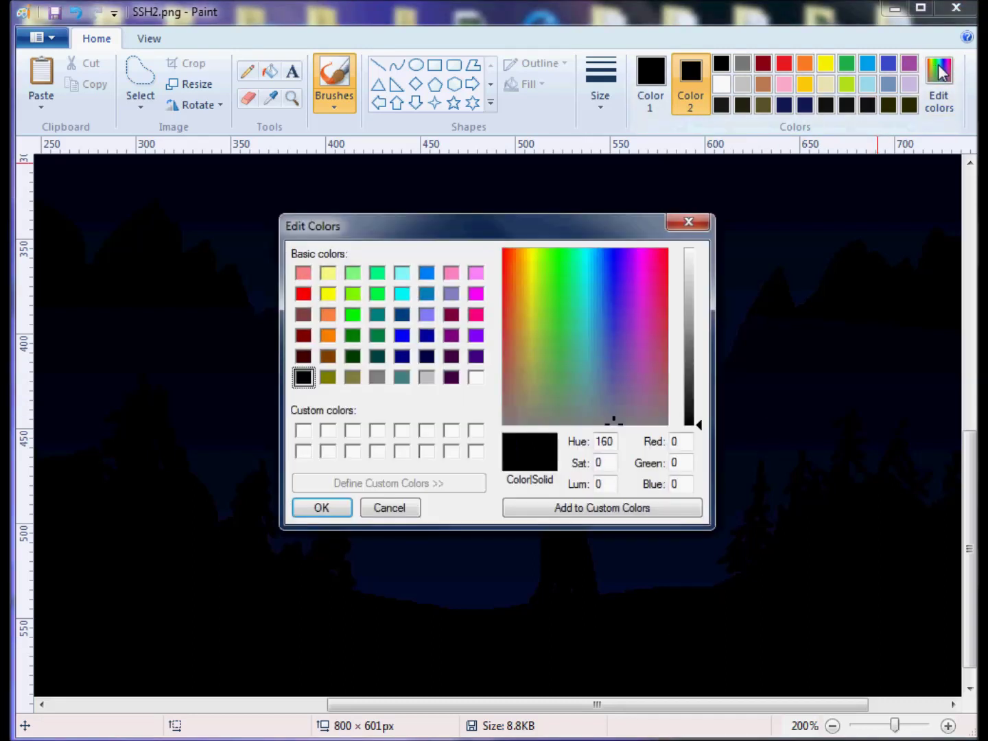
{"action": "left_click", "coordinate": [694, 411]}
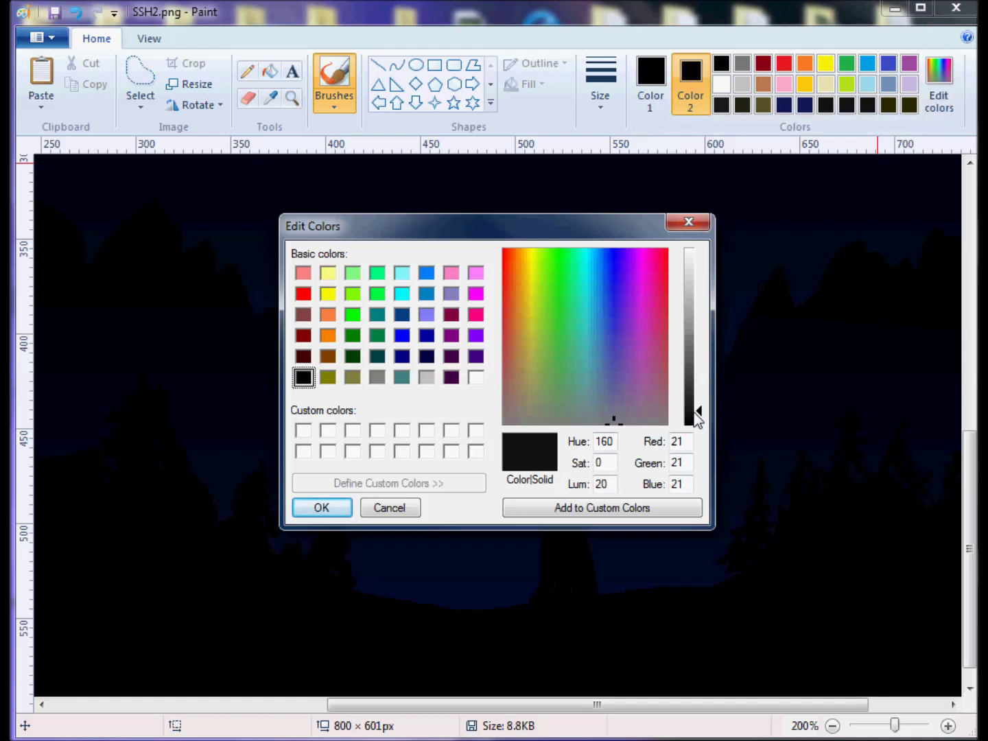
{"action": "left_click", "coordinate": [696, 409]}
{"action": "left_click", "coordinate": [699, 410]}
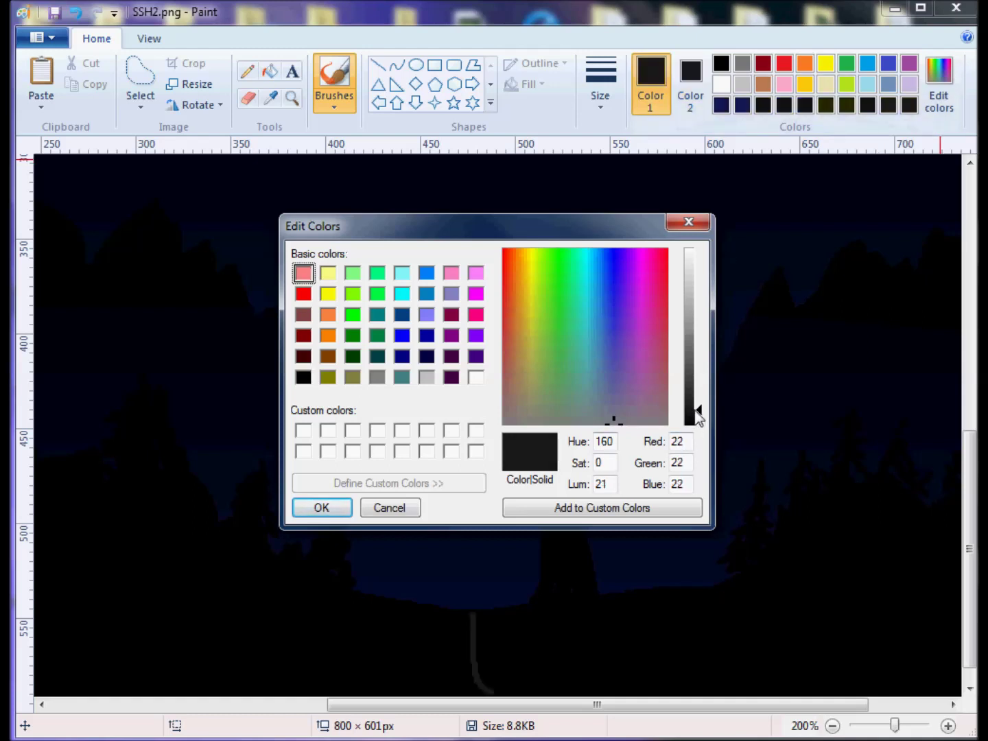
{"action": "left_click", "coordinate": [321, 508]}
{"action": "left_click", "coordinate": [600, 82]}
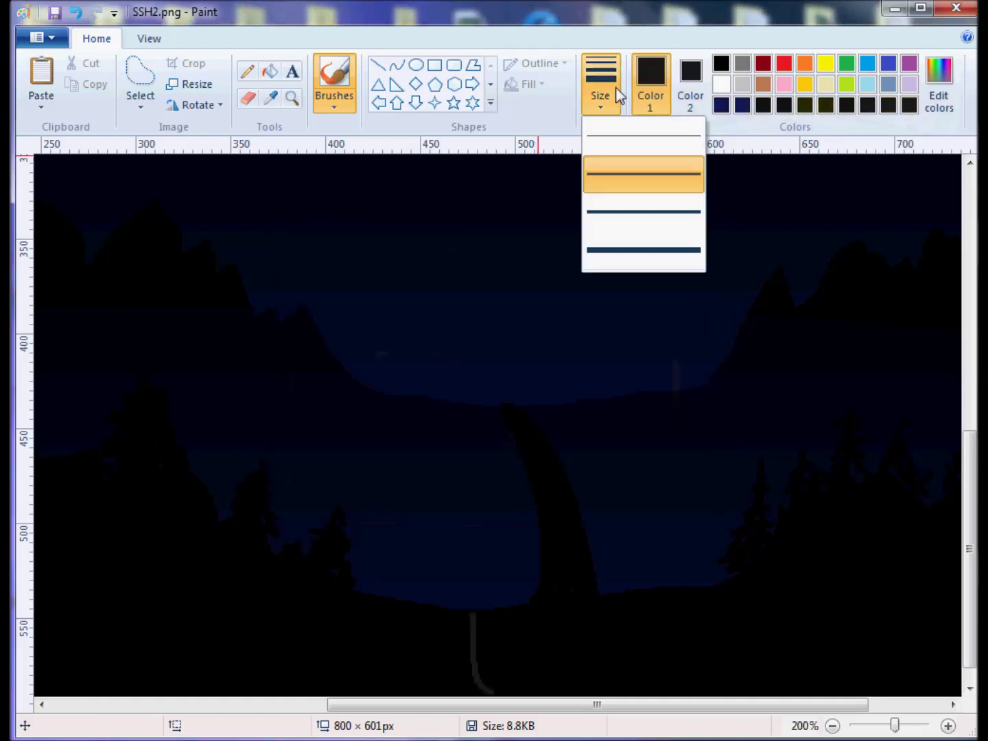
With the third brush width, paint the road's left edge, horizon end and widening right edge.
{"action": "left_click", "coordinate": [613, 220]}
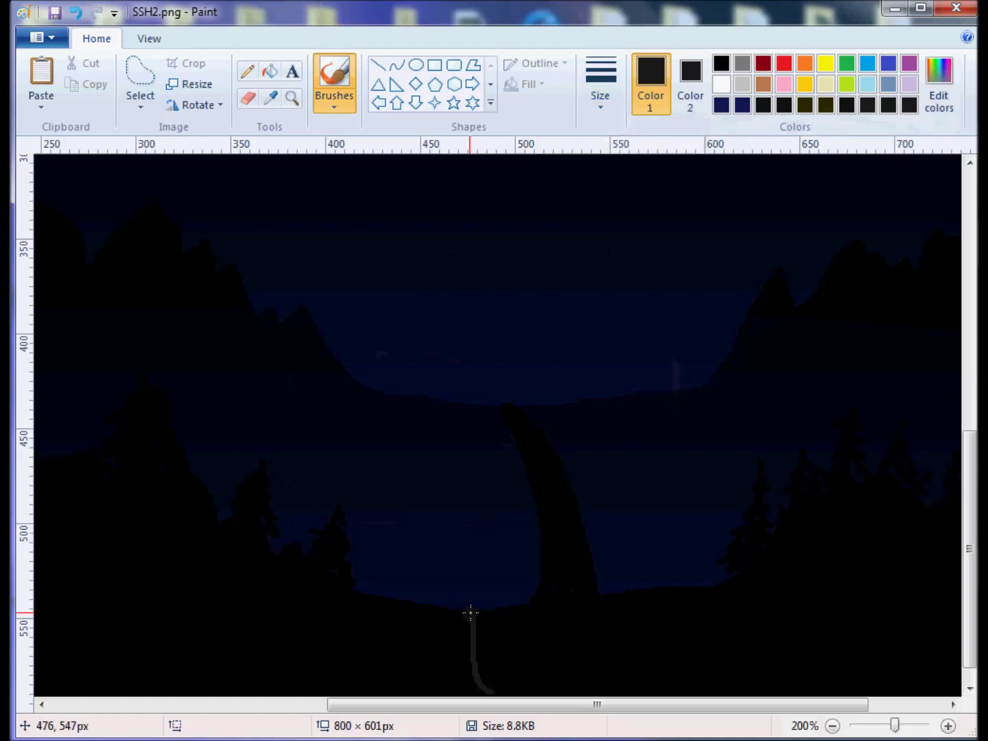
{"action": "mouse_move", "coordinate": [471, 625]}
{"action": "left_mouse_down"}
{"action": "mouse_move", "coordinate": [484, 695]}
{"action": "mouse_move", "coordinate": [505, 706]}
{"action": "left_mouse_up"}
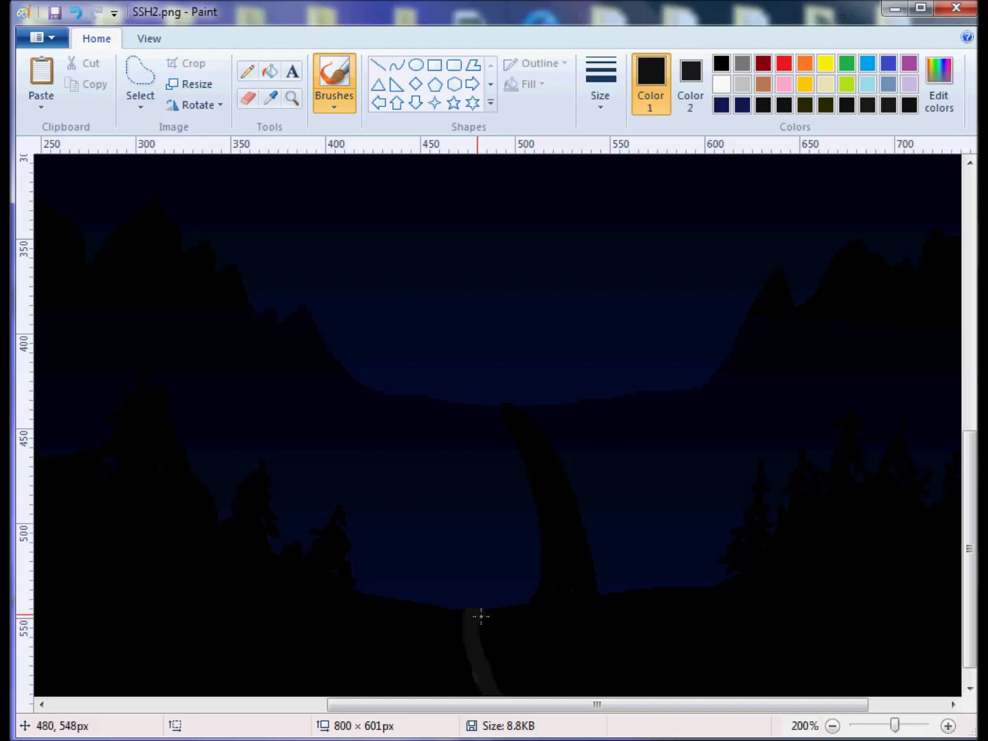
{"action": "left_click_drag", "start_coordinate": [486, 611], "coordinate": [505, 611]}
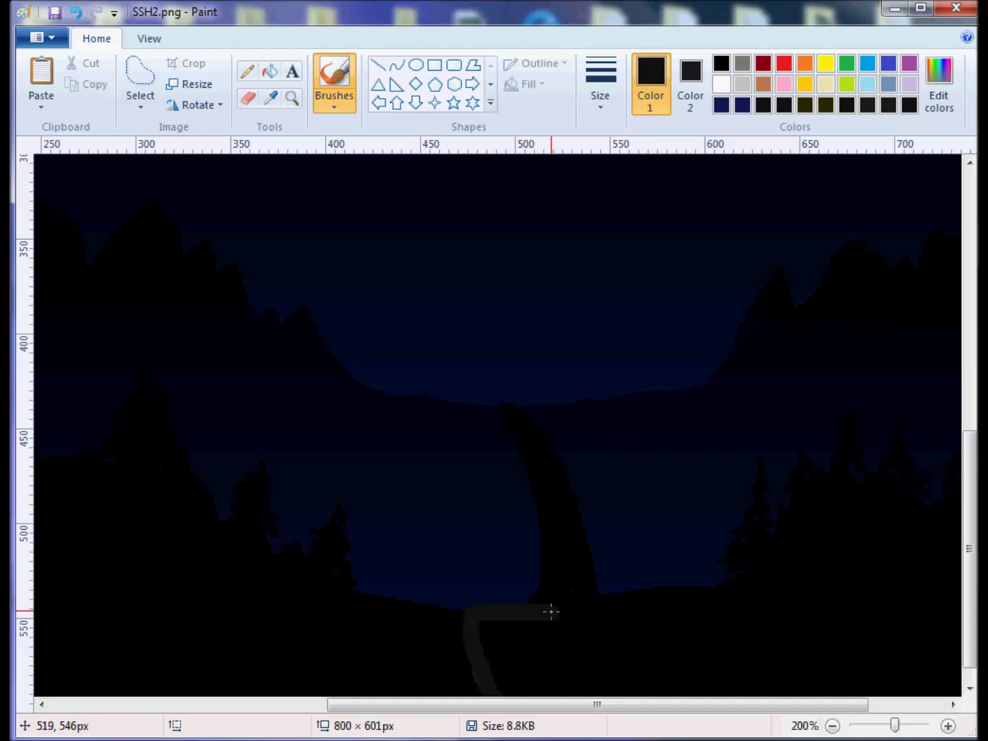
{"action": "left_click_drag", "start_coordinate": [551, 612], "coordinate": [596, 695]}
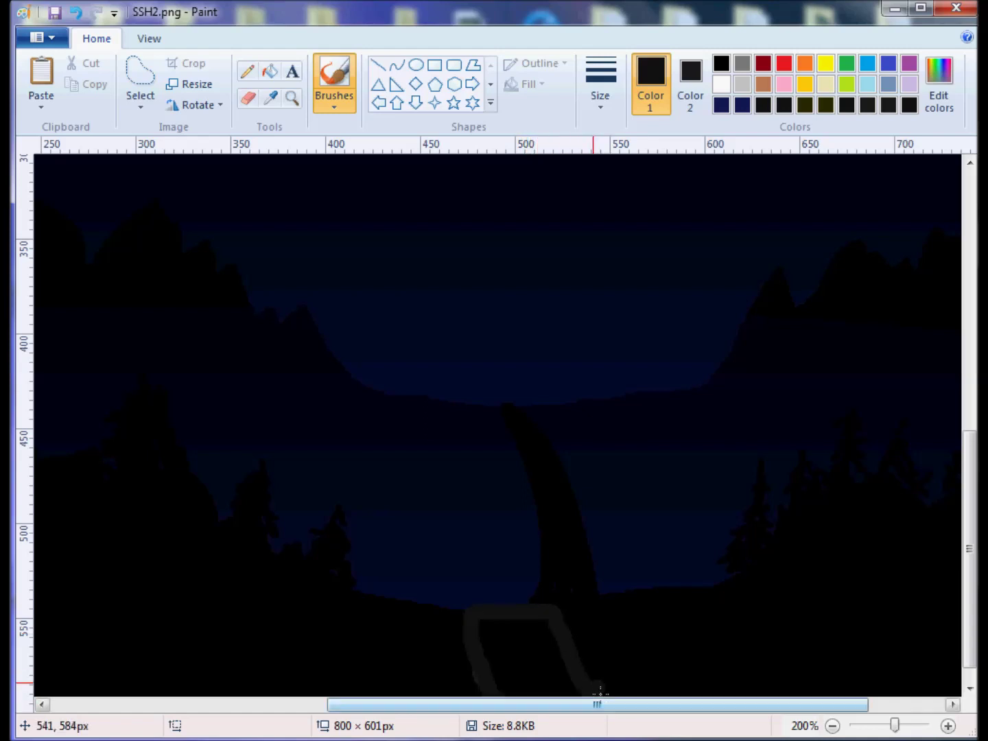
{"action": "left_click_drag", "start_coordinate": [561, 626], "coordinate": [608, 695]}
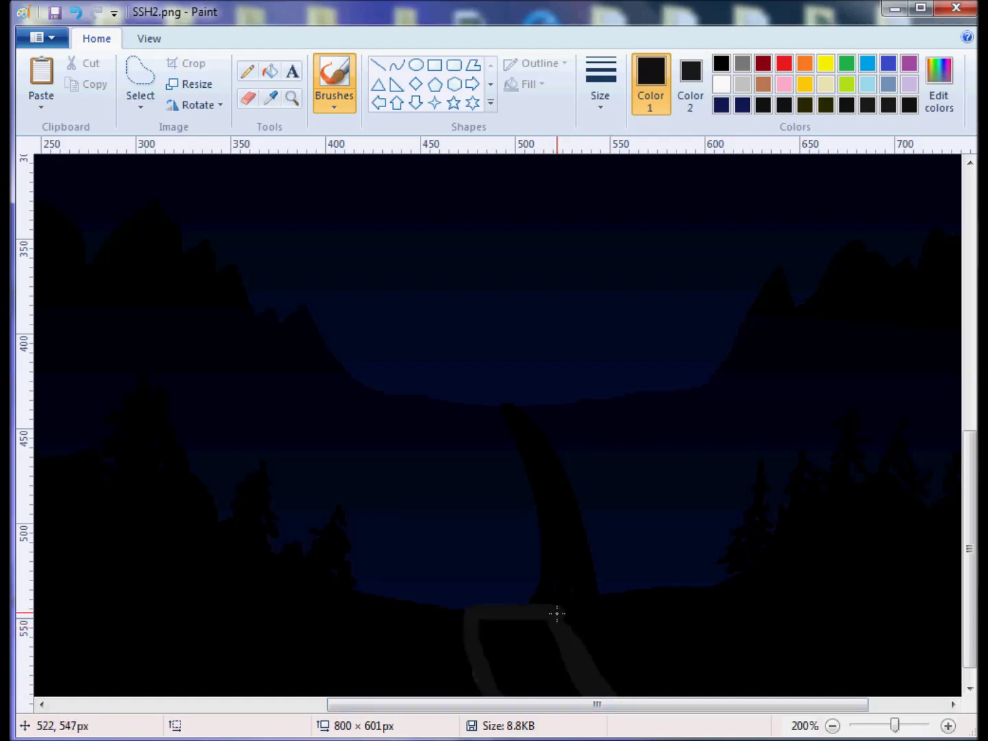
Fill the road's interior with dark grey down to the bottom edge.
{"action": "mouse_move", "coordinate": [503, 617]}
{"action": "left_mouse_down"}
{"action": "mouse_move", "coordinate": [497, 640]}
{"action": "mouse_move", "coordinate": [526, 694]}
{"action": "left_mouse_up"}
{"action": "left_click_drag", "start_coordinate": [493, 638], "coordinate": [508, 679]}
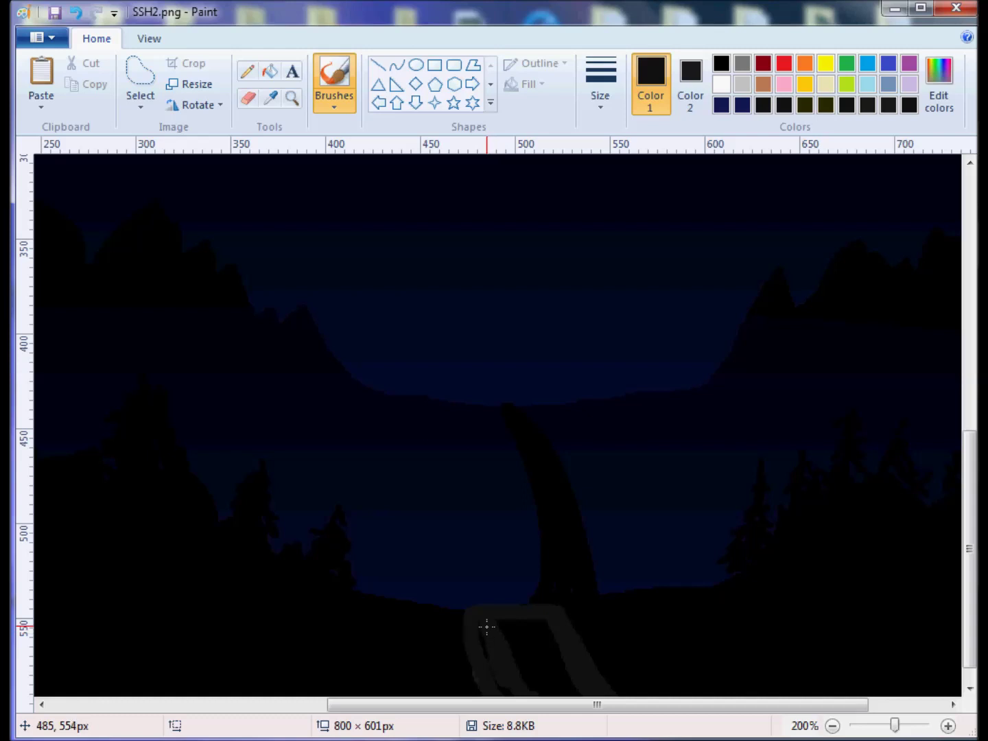
{"action": "left_click_drag", "start_coordinate": [486, 626], "coordinate": [506, 692]}
{"action": "mouse_move", "coordinate": [494, 628]}
{"action": "left_mouse_down"}
{"action": "mouse_move", "coordinate": [551, 627]}
{"action": "mouse_move", "coordinate": [508, 623]}
{"action": "mouse_move", "coordinate": [552, 635]}
{"action": "mouse_move", "coordinate": [509, 642]}
{"action": "mouse_move", "coordinate": [556, 651]}
{"action": "mouse_move", "coordinate": [522, 654]}
{"action": "mouse_move", "coordinate": [563, 660]}
{"action": "mouse_move", "coordinate": [506, 653]}
{"action": "mouse_move", "coordinate": [546, 699]}
{"action": "mouse_move", "coordinate": [558, 674]}
{"action": "mouse_move", "coordinate": [544, 672]}
{"action": "mouse_move", "coordinate": [584, 681]}
{"action": "mouse_move", "coordinate": [550, 684]}
{"action": "left_mouse_up"}
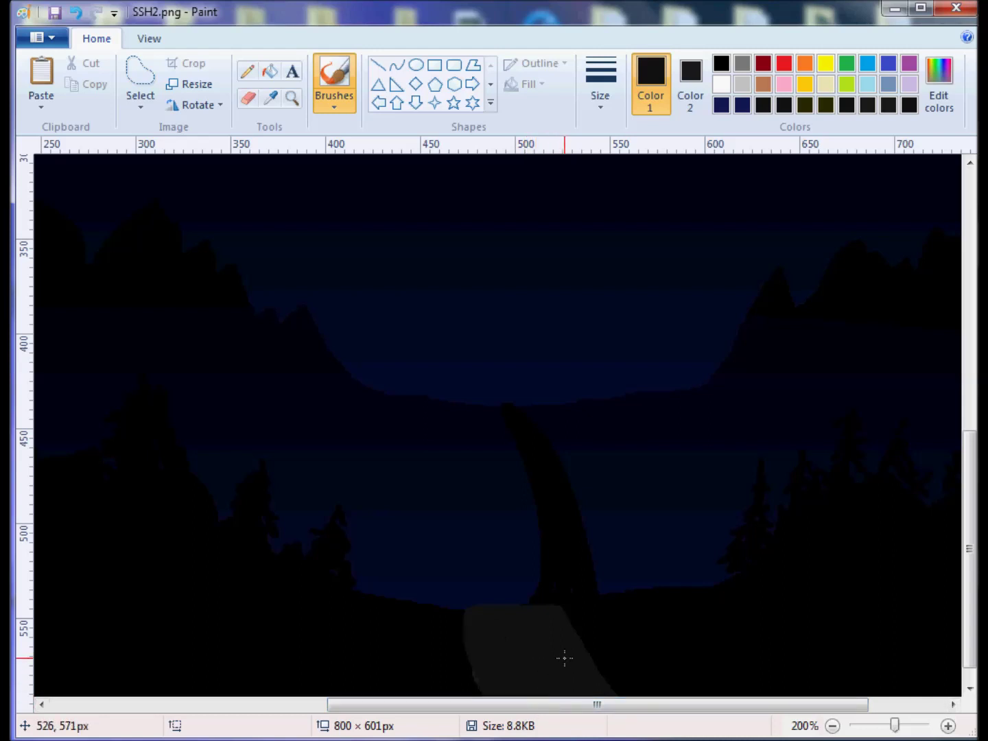
{"action": "left_click", "coordinate": [924, 117]}
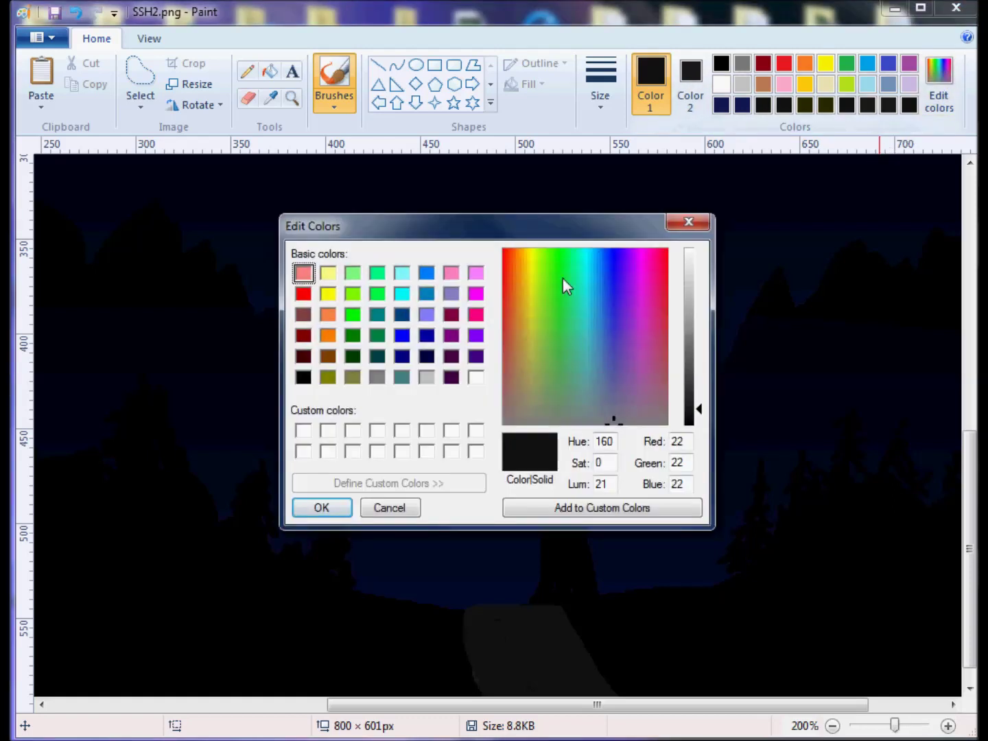
Mix a dark olive yellow by lowering pure yellow's luminance to 19.
{"action": "left_click", "coordinate": [328, 293]}
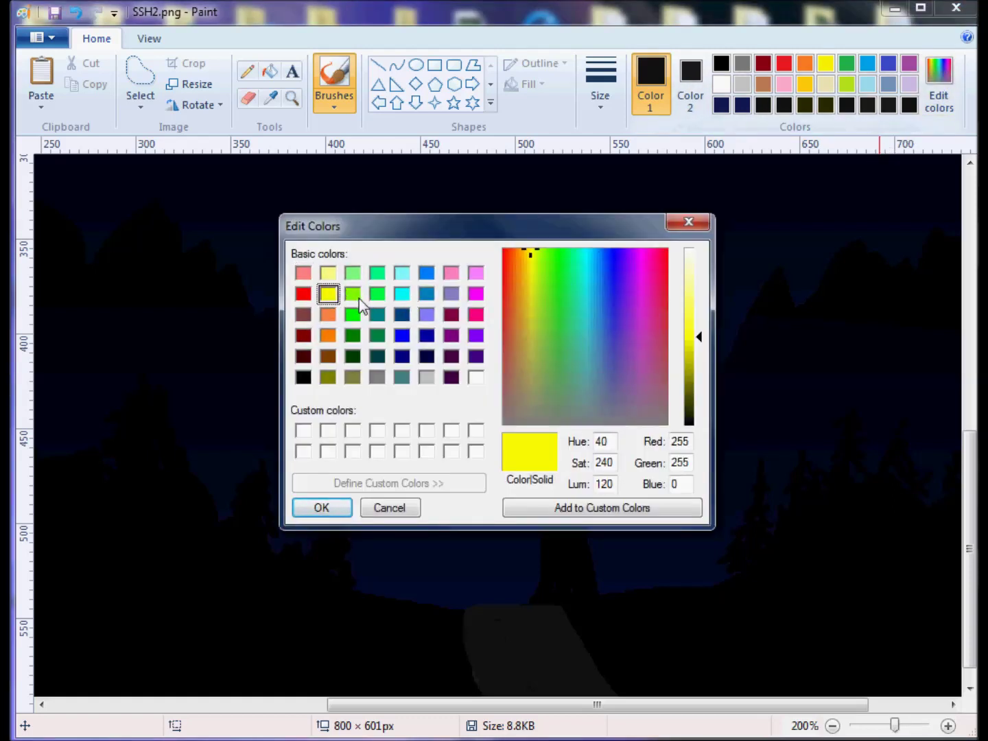
{"action": "left_click", "coordinate": [693, 414]}
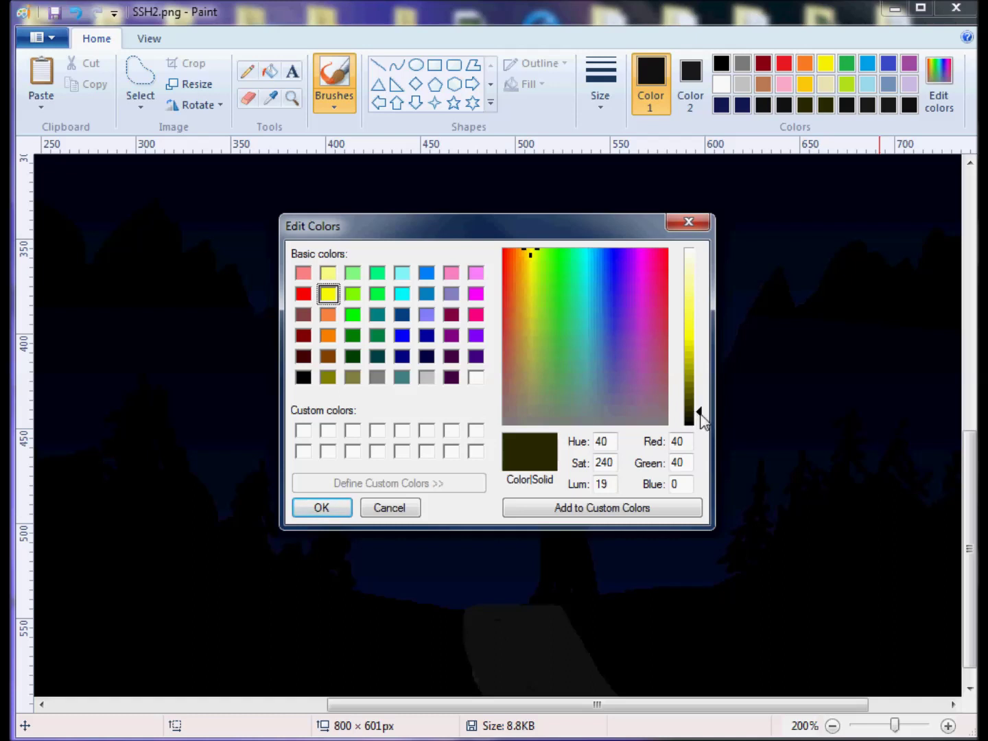
{"action": "left_click", "coordinate": [321, 508]}
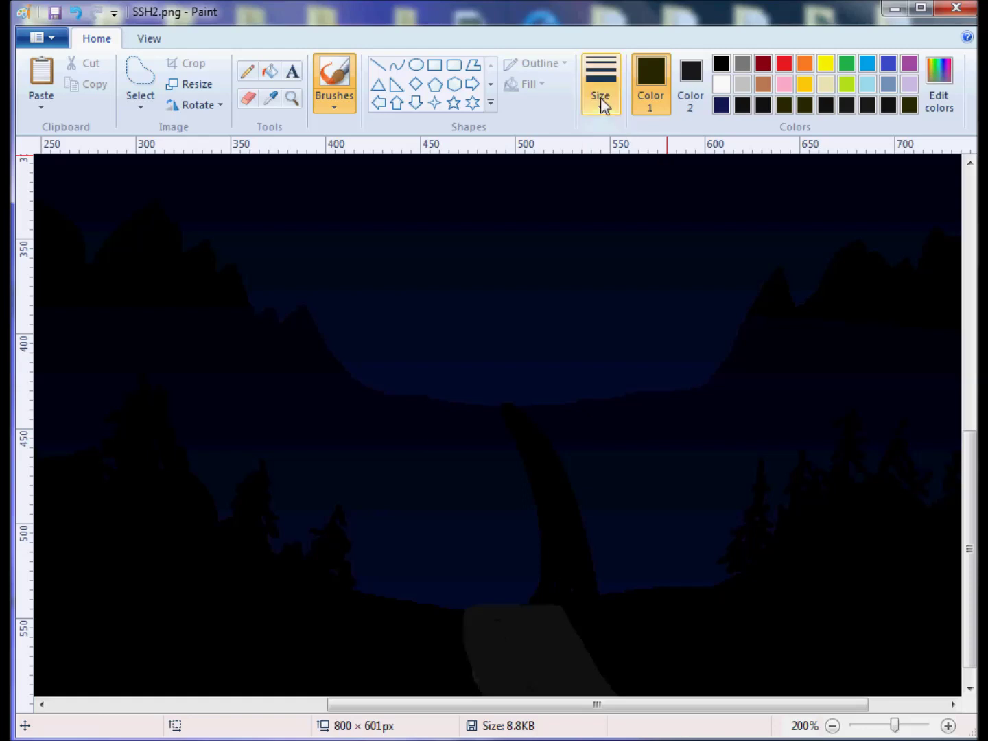
Draw a curved centre line down the middle of the grey road.
{"action": "left_click", "coordinate": [397, 65]}
{"action": "left_click_drag", "start_coordinate": [510, 609], "coordinate": [544, 699]}
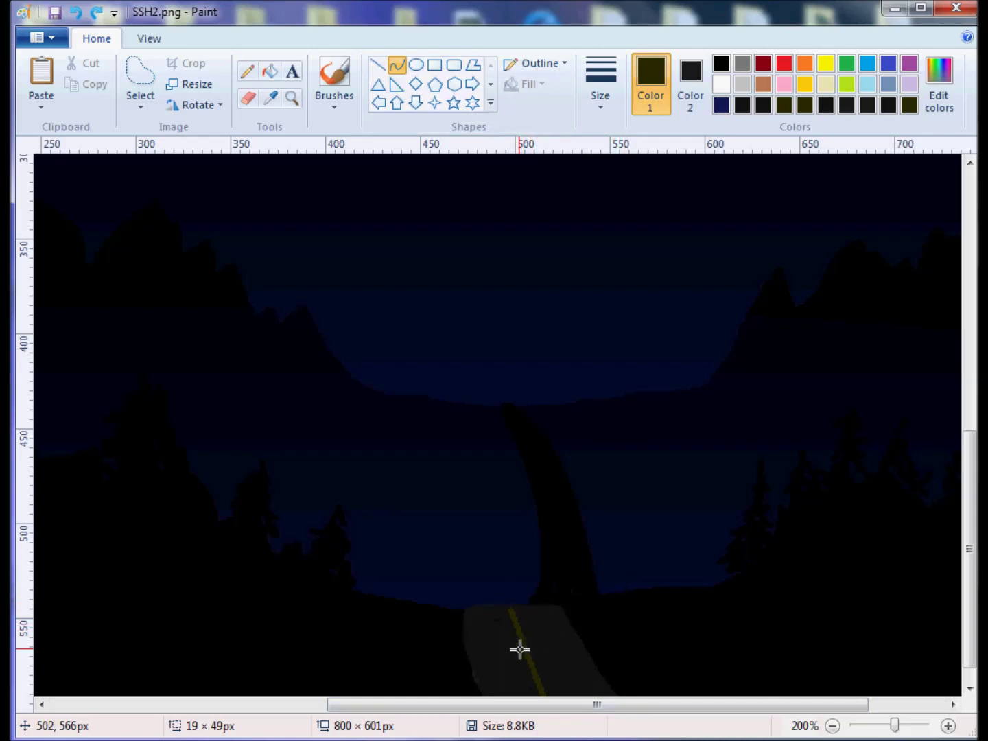
{"action": "left_click_drag", "start_coordinate": [519, 649], "coordinate": [556, 697]}
{"action": "left_click", "coordinate": [556, 697]}
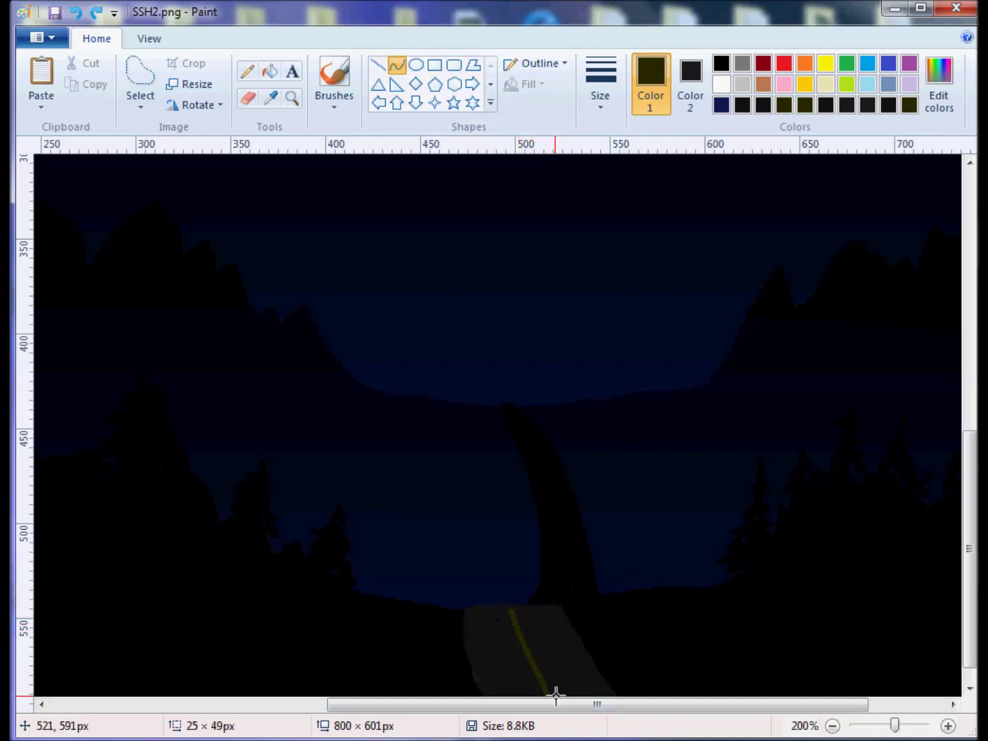
{"action": "left_click", "coordinate": [652, 673]}
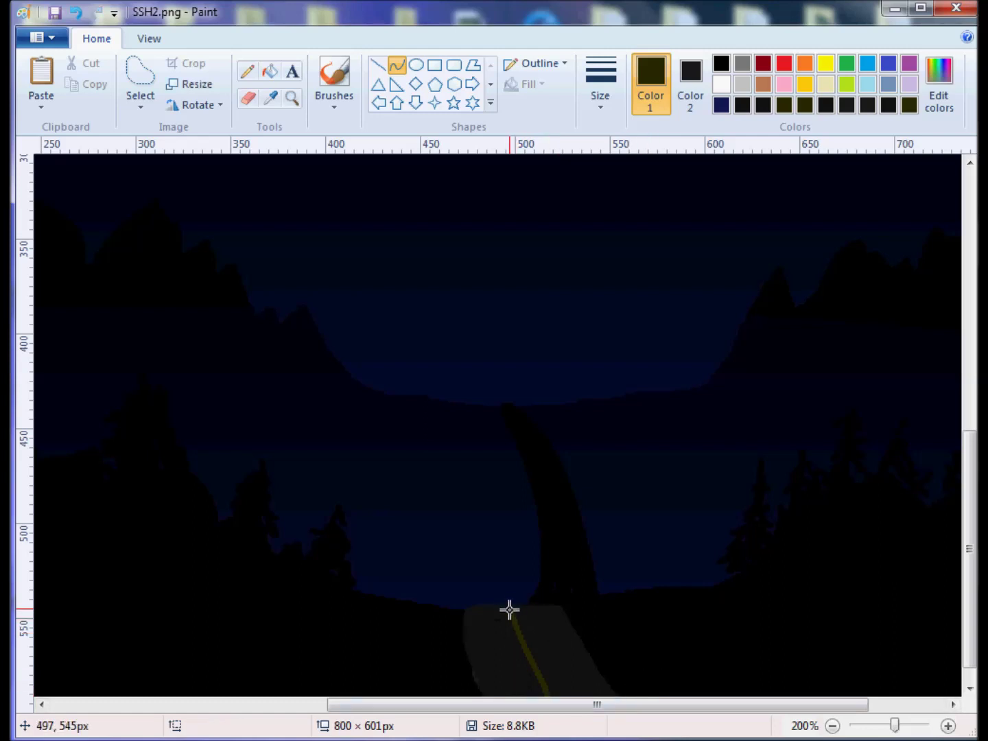
{"action": "left_click_drag", "start_coordinate": [510, 610], "coordinate": [559, 701]}
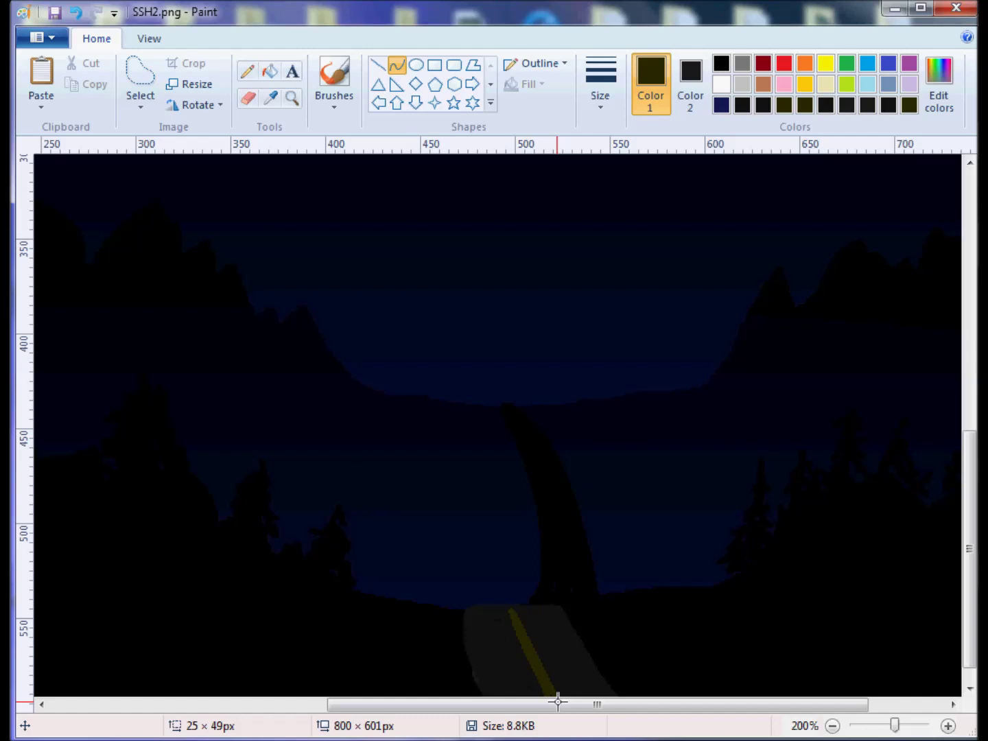
{"action": "left_click_drag", "start_coordinate": [558, 701], "coordinate": [558, 702]}
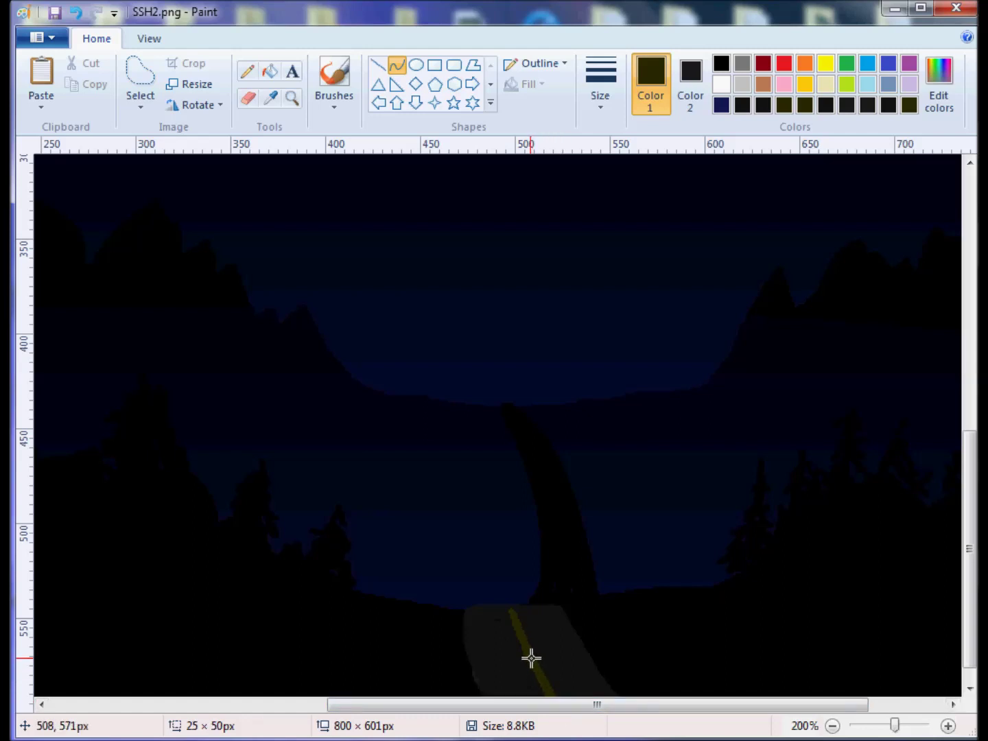
{"action": "left_click", "coordinate": [561, 695]}
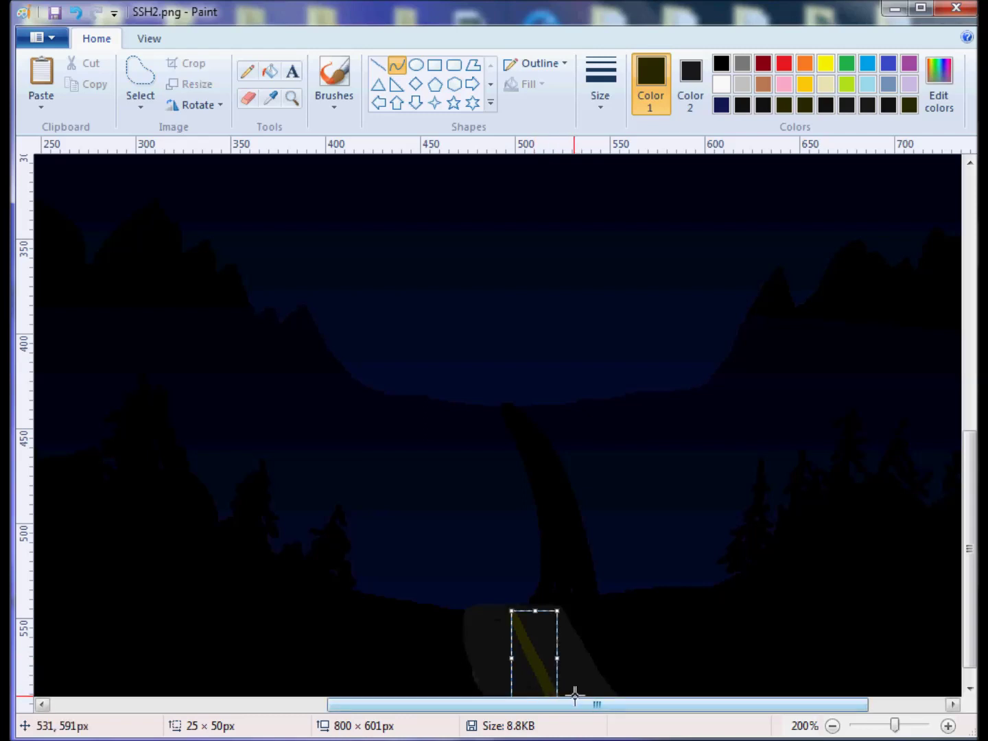
{"action": "left_click", "coordinate": [574, 693]}
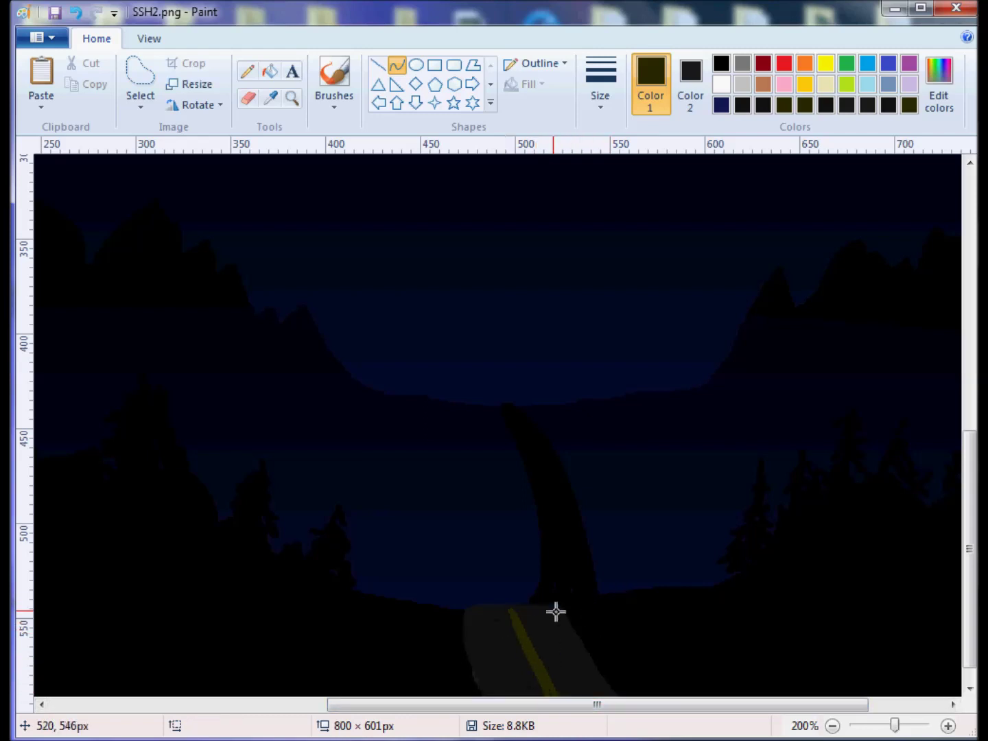
Set the brush to the third thickness and sample the road's dark grey for painting gaps.
{"action": "left_click", "coordinate": [270, 98]}
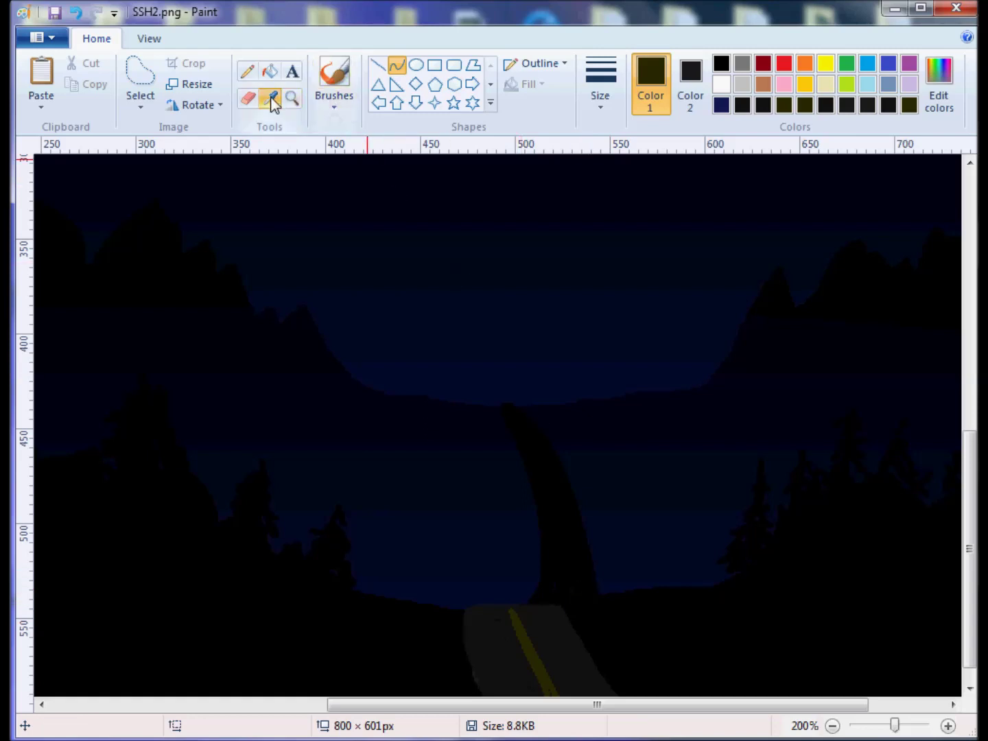
{"action": "left_click", "coordinate": [334, 76]}
{"action": "left_click", "coordinate": [608, 84]}
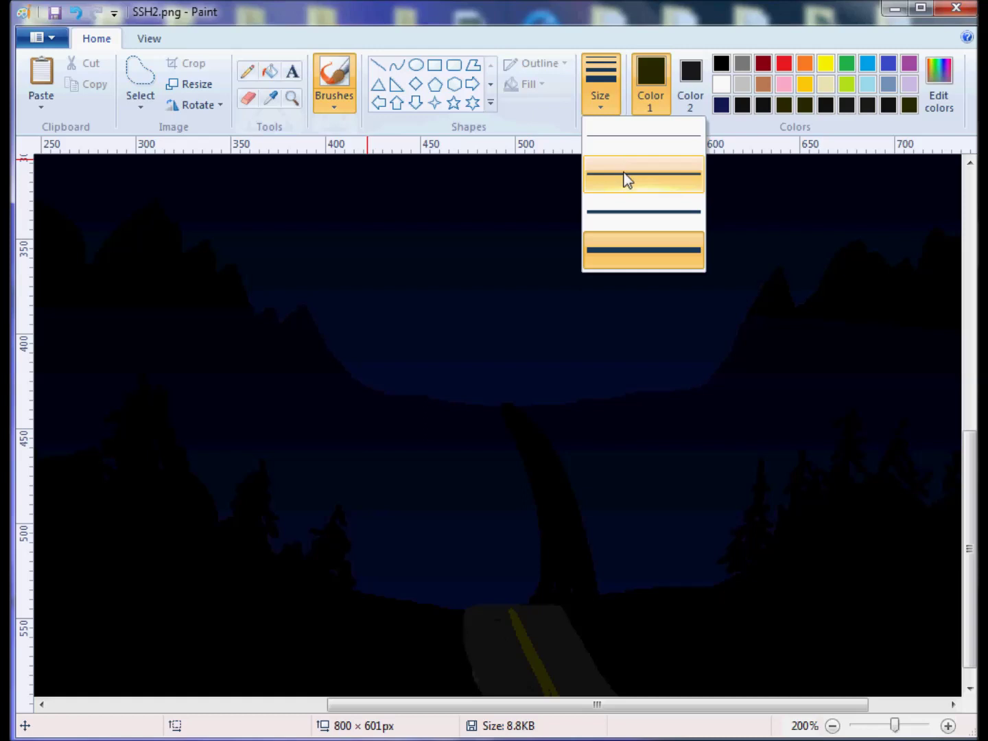
{"action": "left_click", "coordinate": [625, 214]}
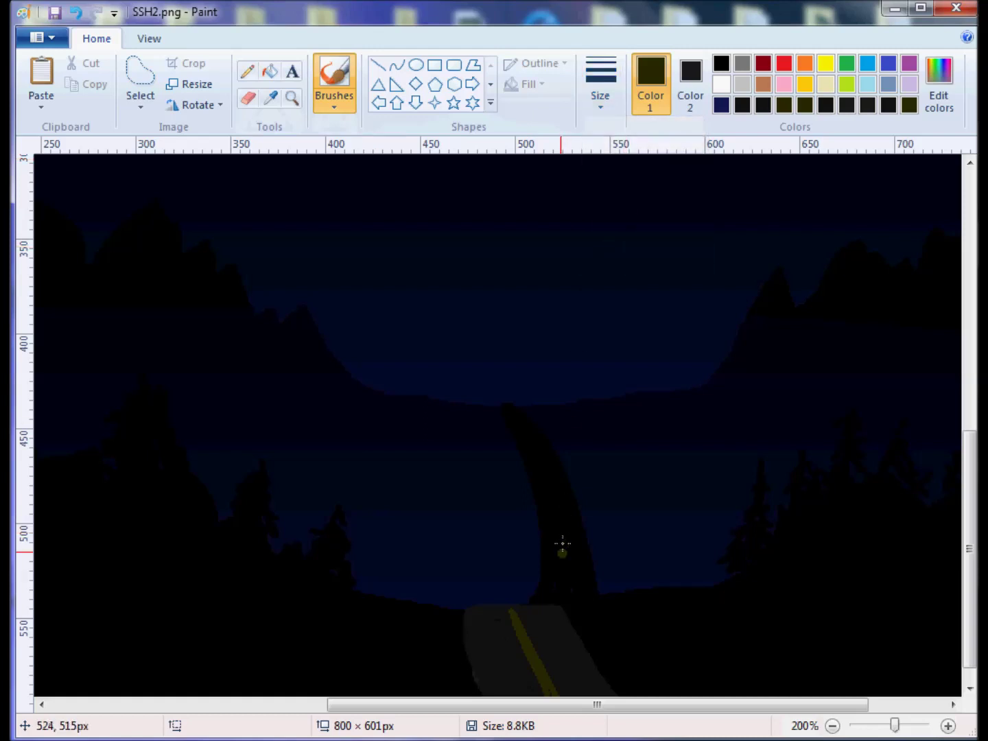
{"action": "left_click", "coordinate": [721, 64]}
{"action": "left_click", "coordinate": [271, 99]}
{"action": "left_click", "coordinate": [550, 633]}
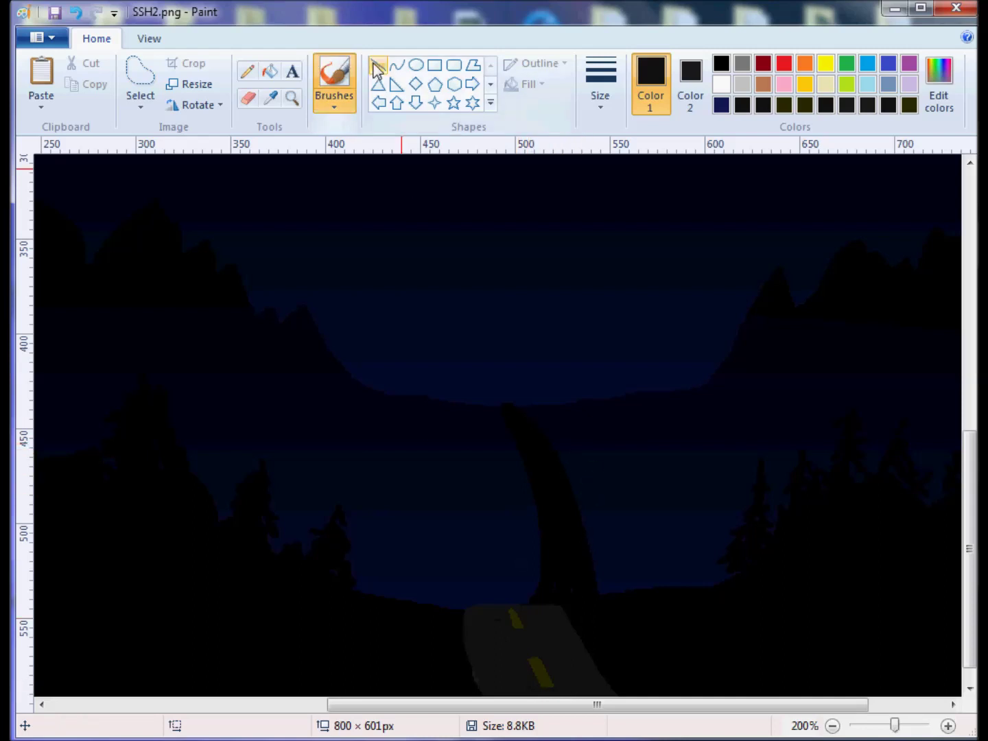
Sample the road stripe's yellow and darken it slightly in Edit Colors.
{"action": "left_click", "coordinate": [397, 66]}
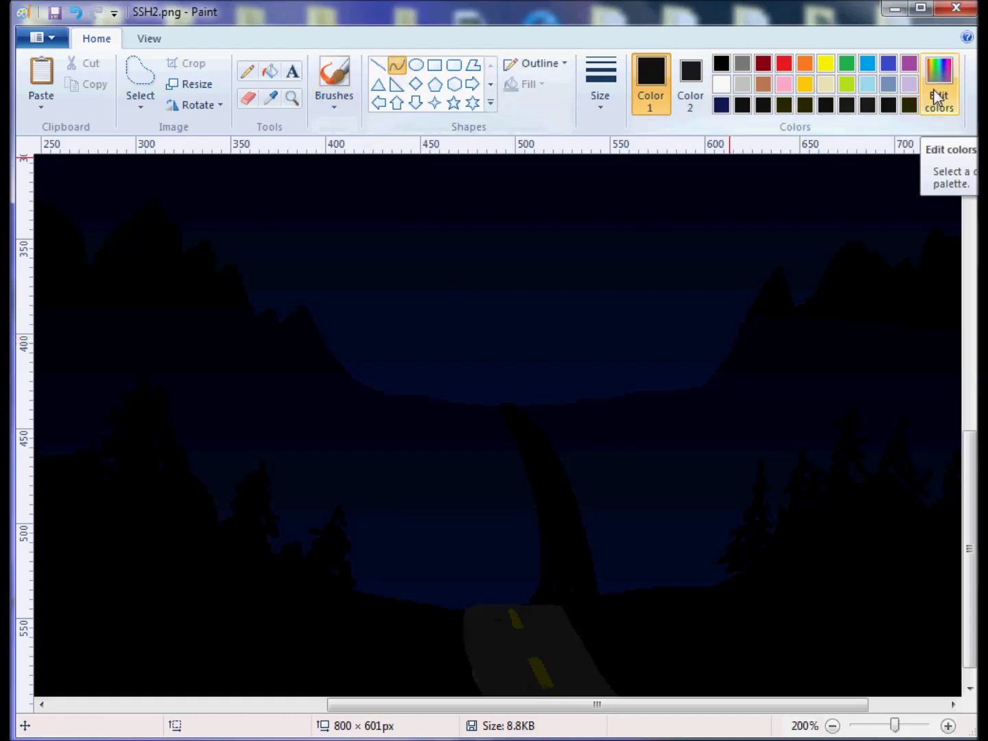
{"action": "right_click", "coordinate": [786, 104]}
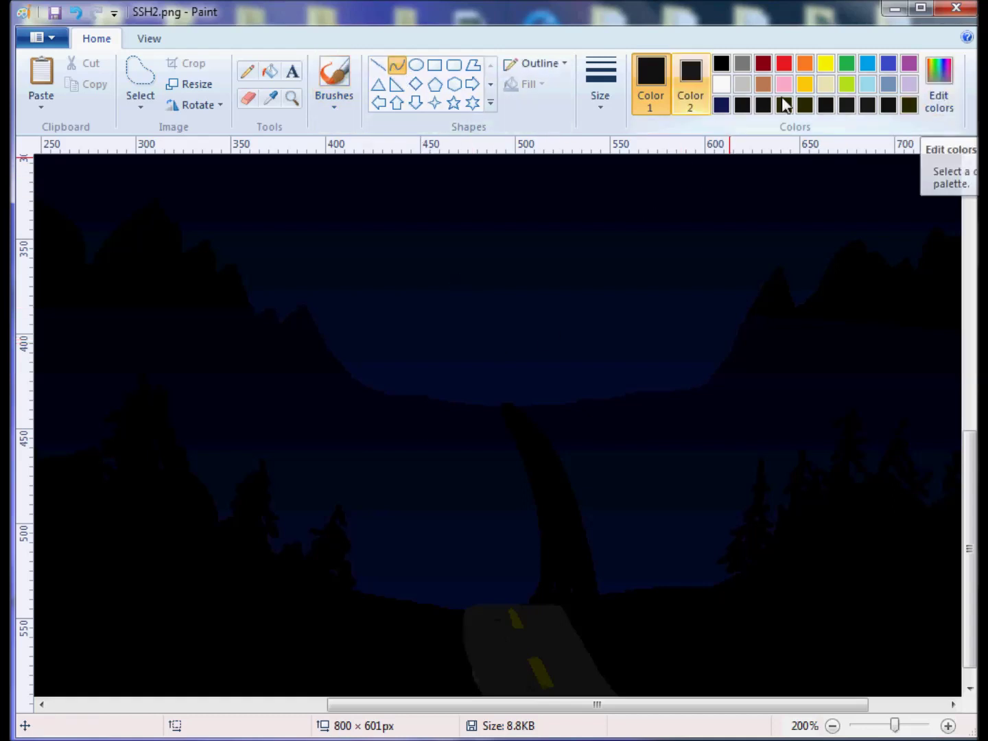
{"action": "left_click", "coordinate": [273, 100]}
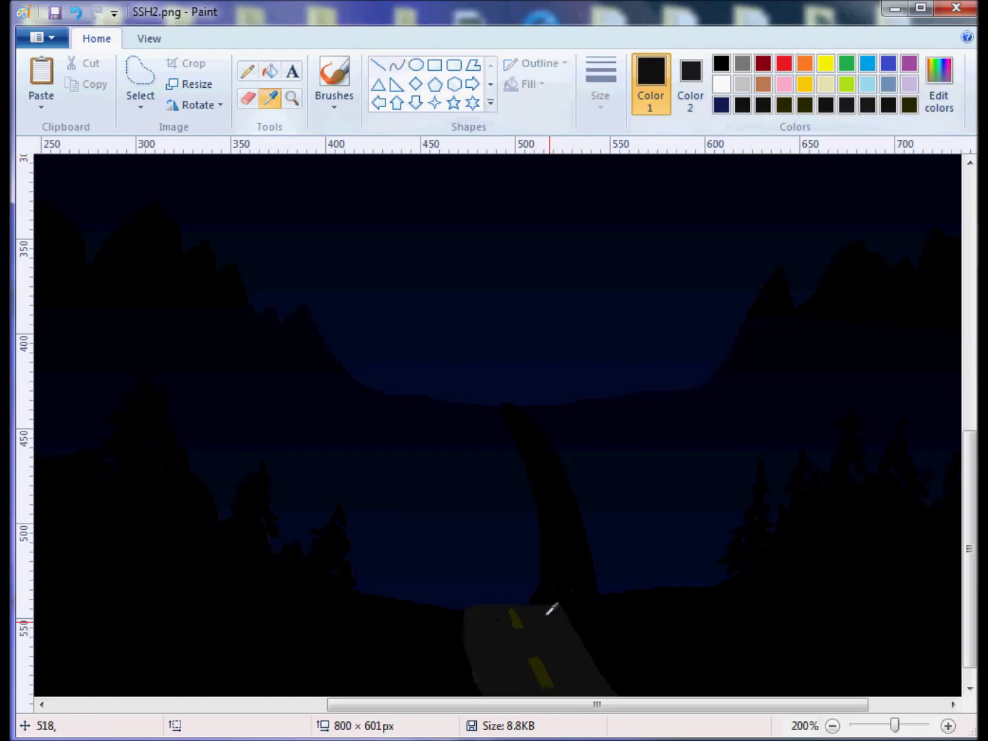
{"action": "left_click", "coordinate": [540, 670]}
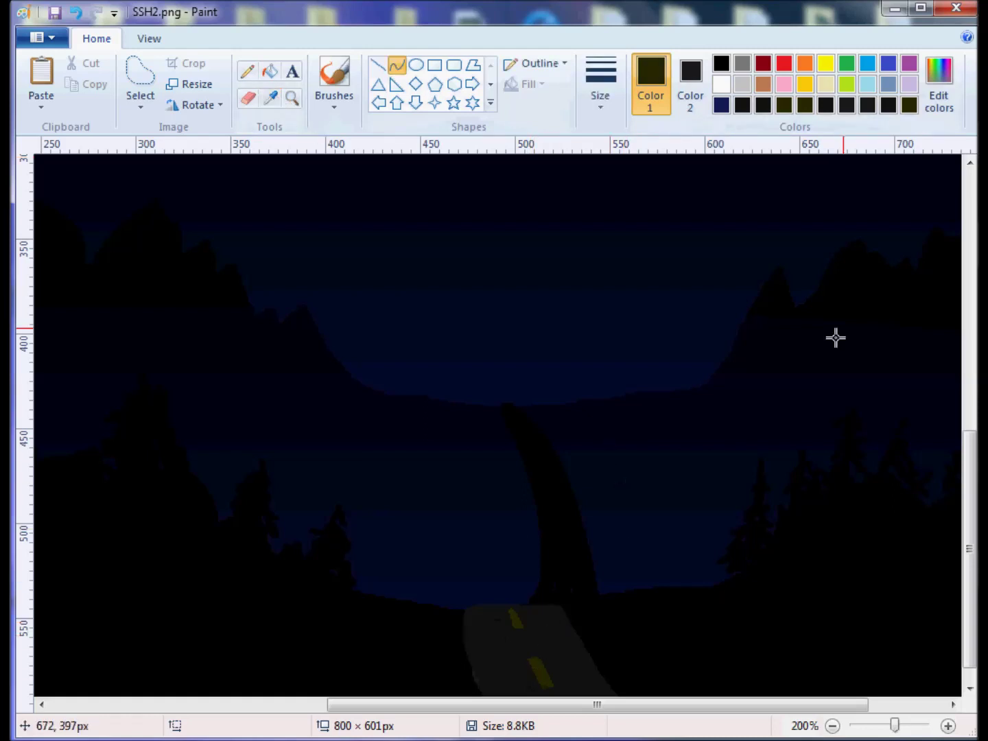
{"action": "left_click", "coordinate": [936, 98]}
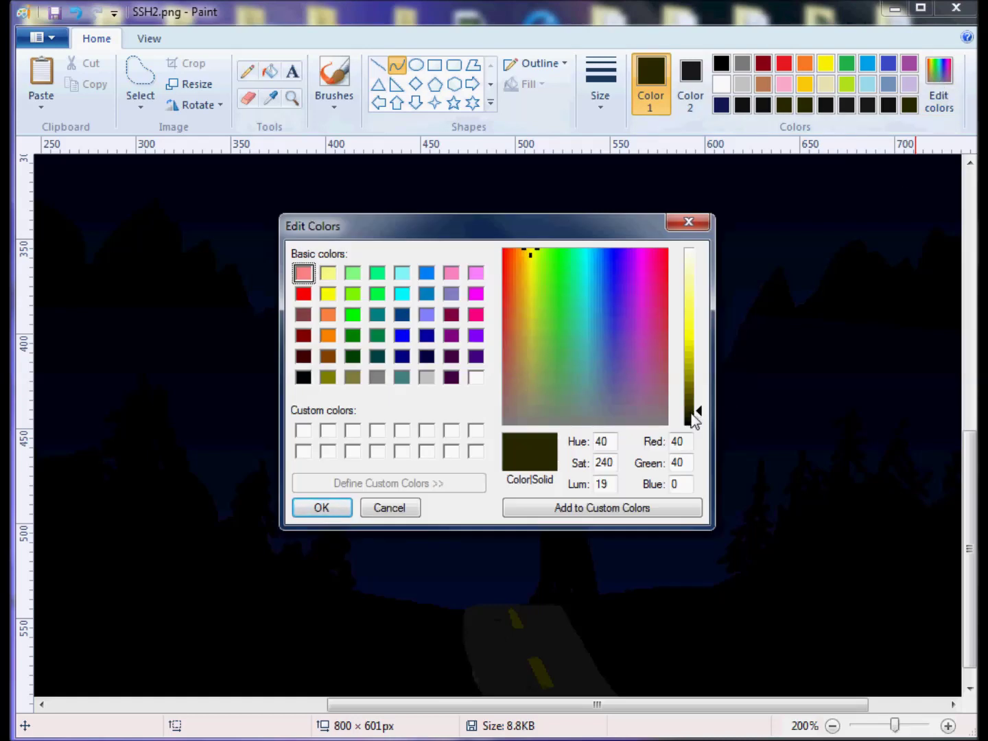
{"action": "left_click_drag", "start_coordinate": [692, 417], "coordinate": [696, 416]}
{"action": "left_click", "coordinate": [322, 507]}
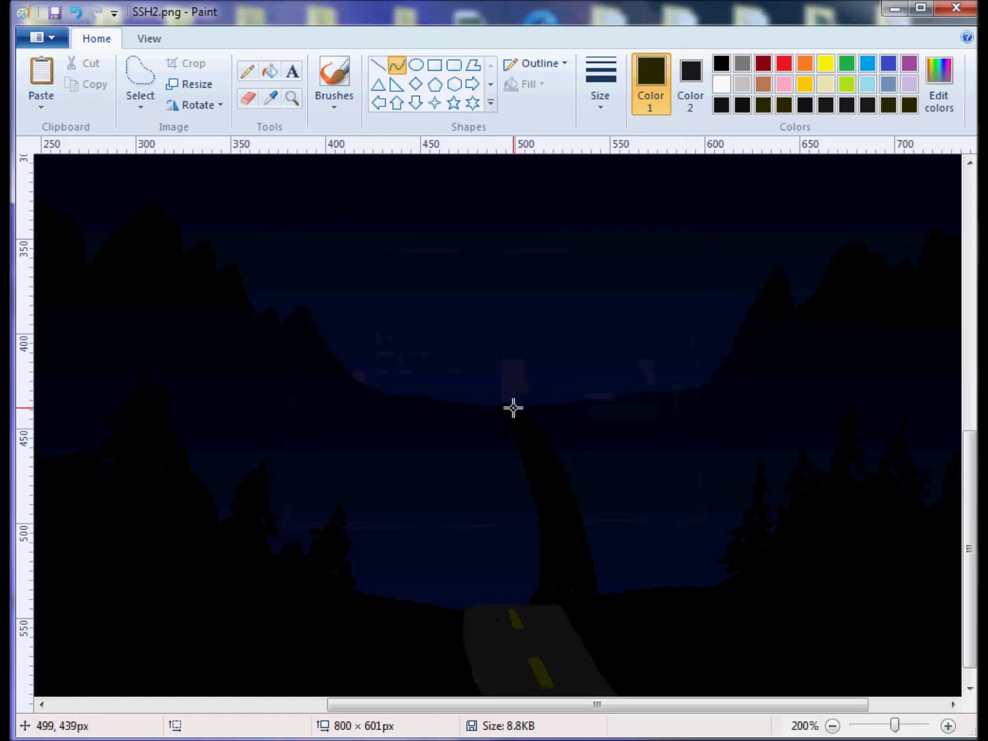
Draw a curved yellow line from the horizon down to the near road.
{"action": "left_click_drag", "start_coordinate": [514, 408], "coordinate": [564, 599]}
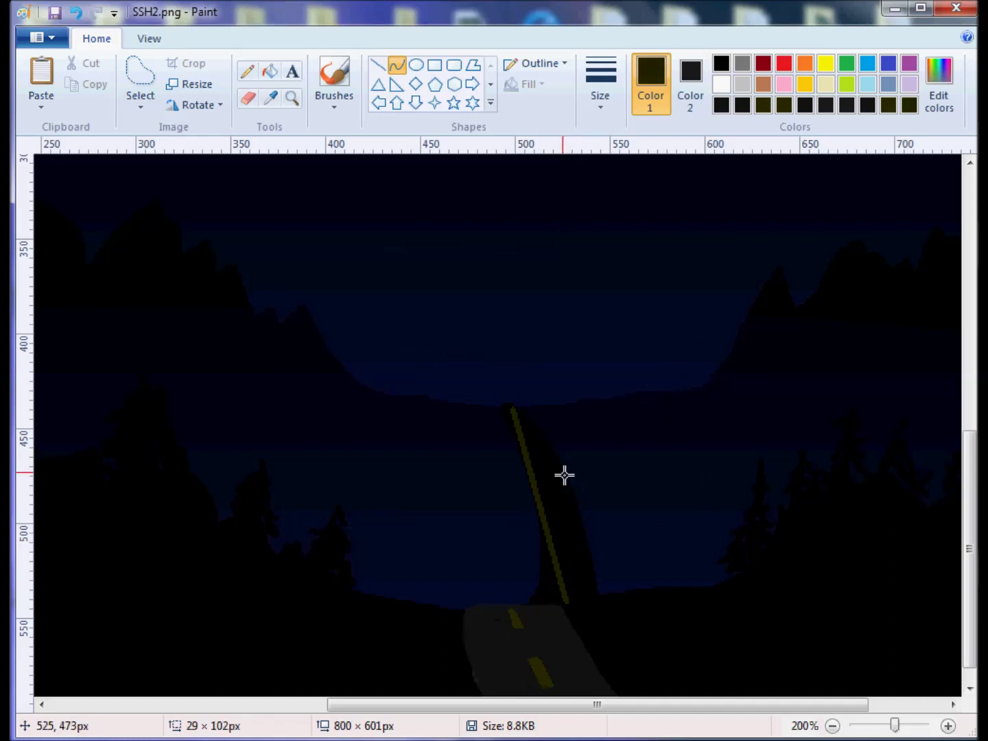
{"action": "left_click_drag", "start_coordinate": [564, 475], "coordinate": [552, 473]}
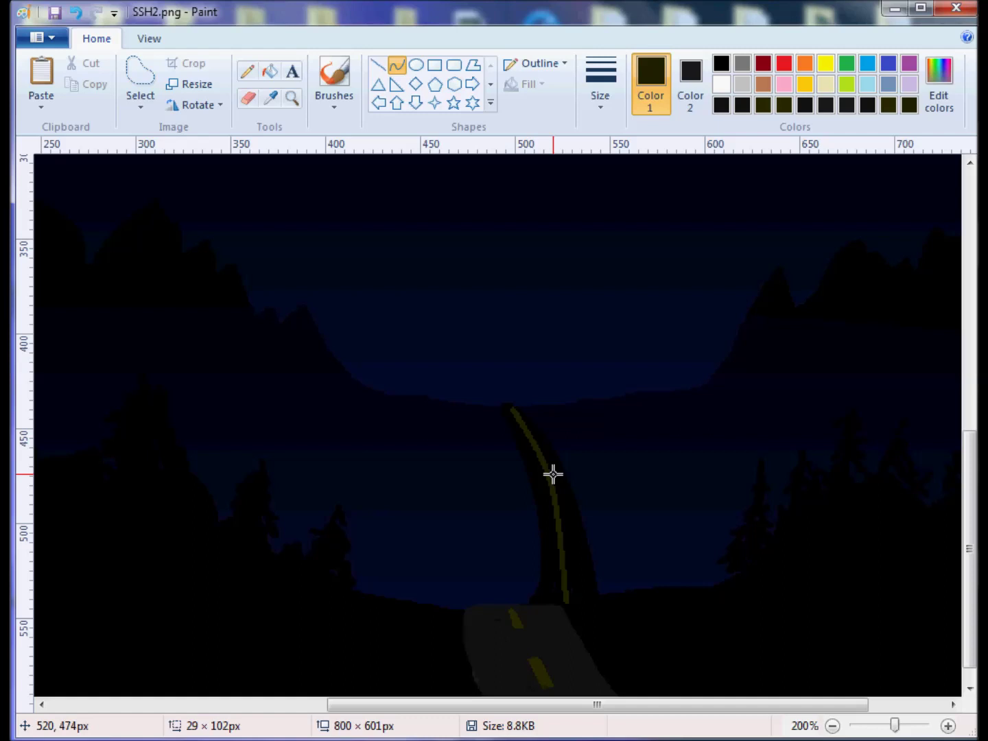
{"action": "left_click_drag", "start_coordinate": [580, 568], "coordinate": [575, 572]}
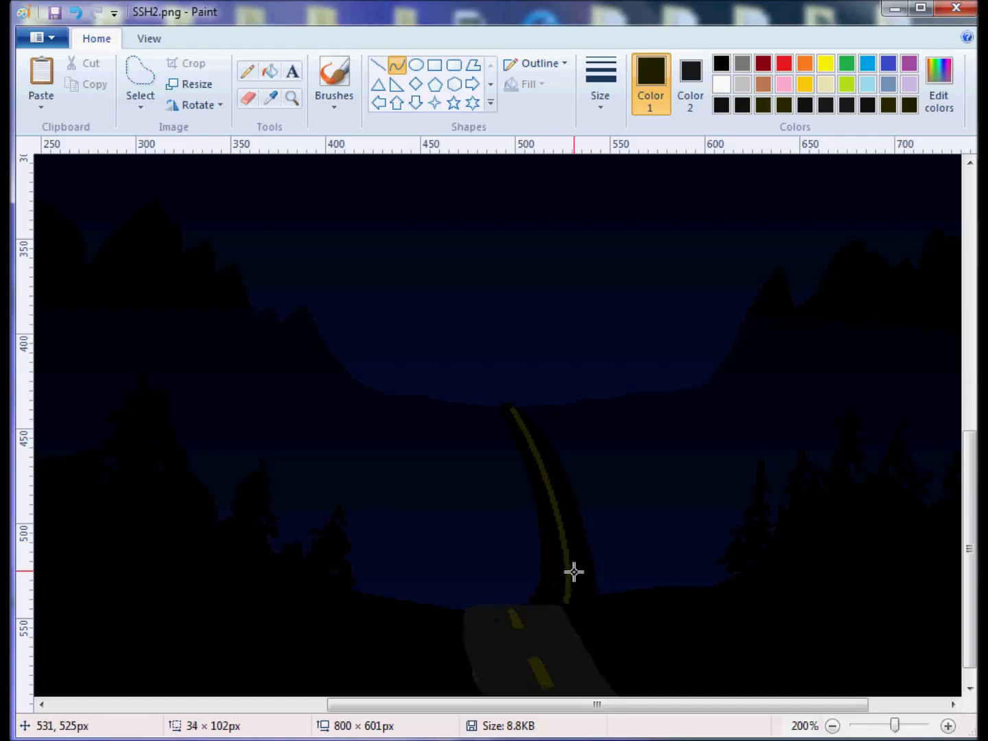
{"action": "left_click_drag", "start_coordinate": [574, 571], "coordinate": [572, 574]}
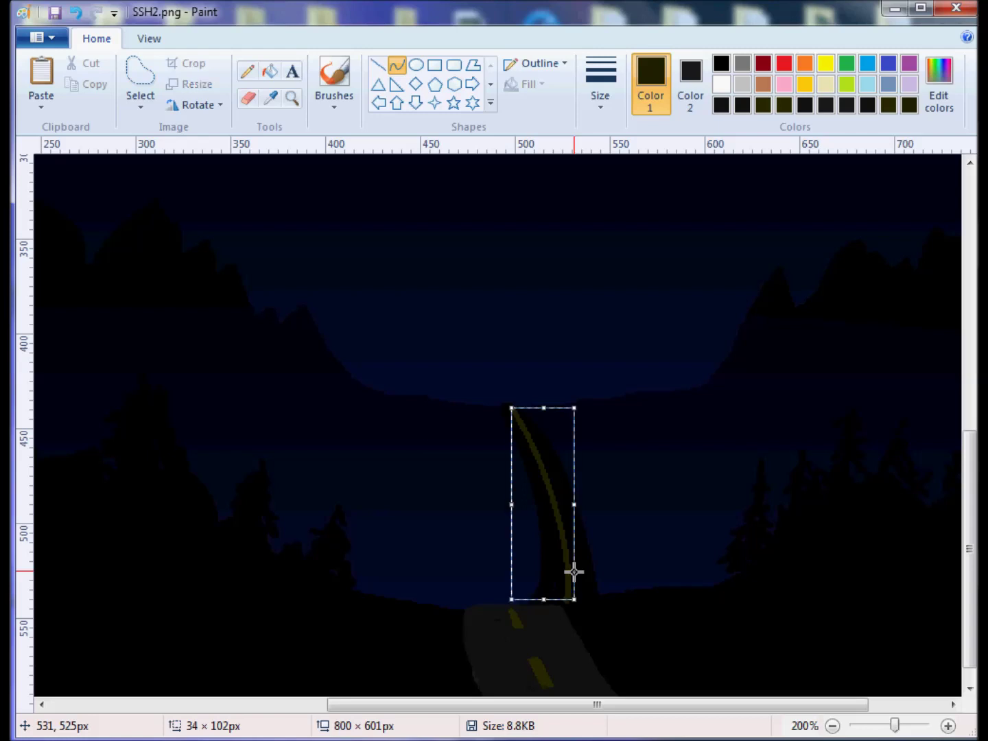
Commit the yellow curve, then trace two black curves along it to thin the line.
{"action": "left_click", "coordinate": [653, 552]}
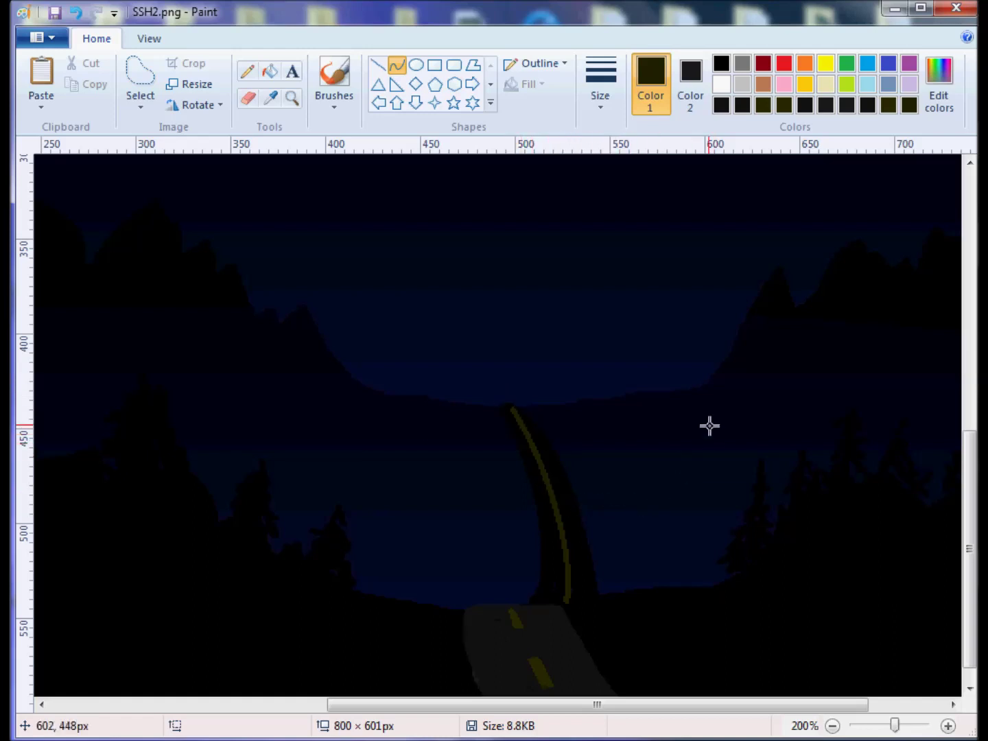
{"action": "left_click", "coordinate": [721, 64]}
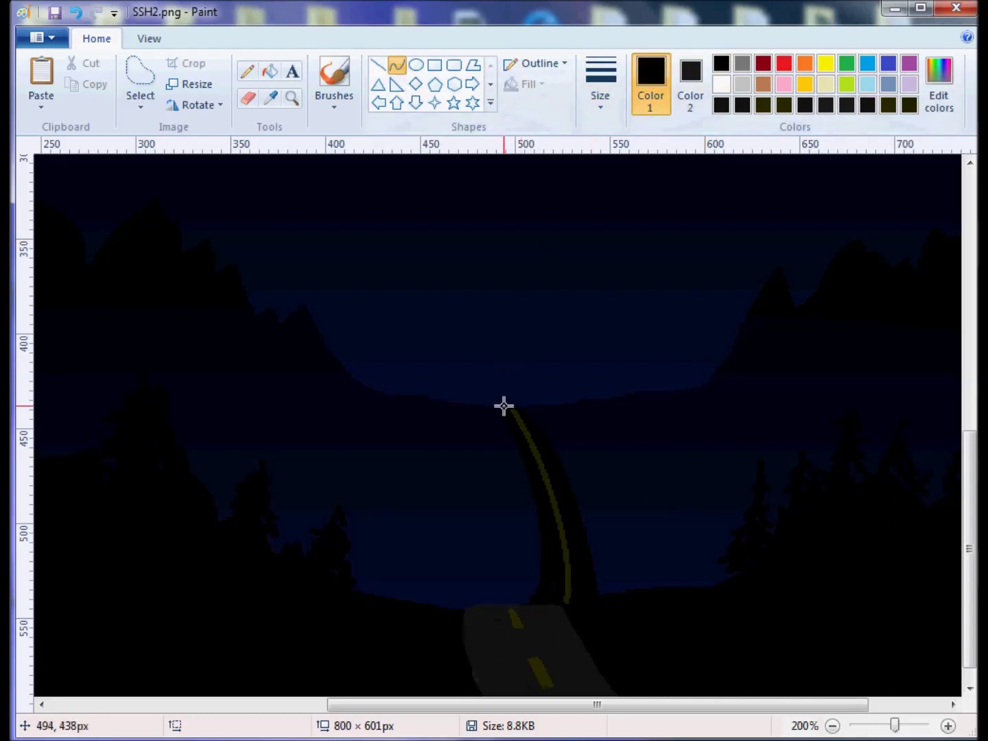
{"action": "left_click_drag", "start_coordinate": [506, 406], "coordinate": [534, 453]}
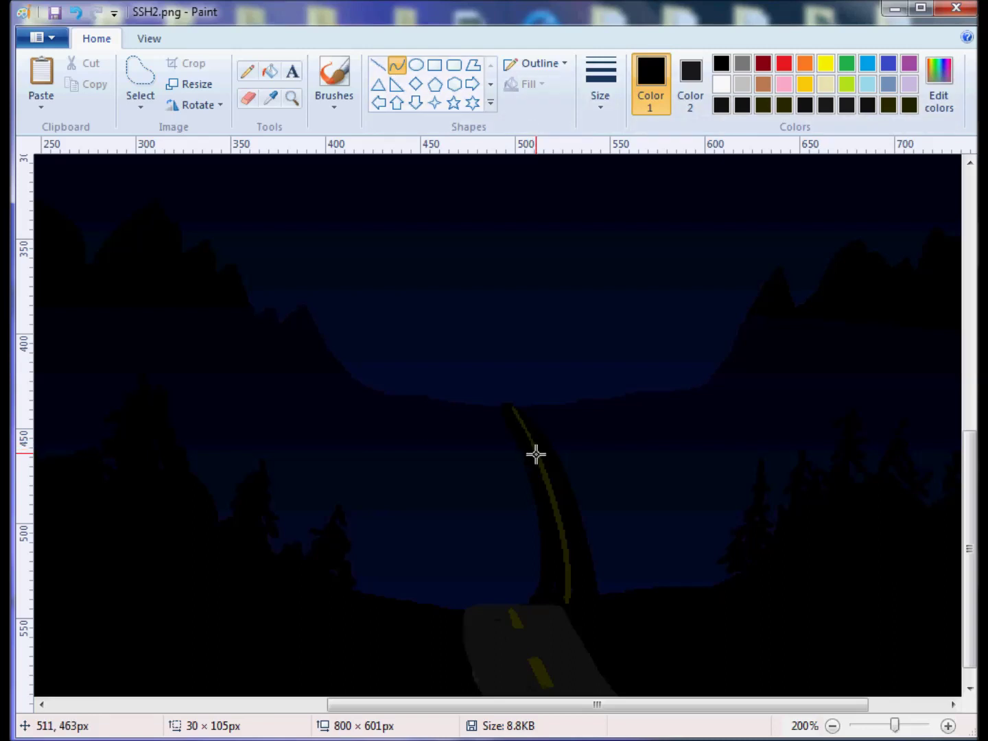
{"action": "left_click_drag", "start_coordinate": [536, 454], "coordinate": [567, 536]}
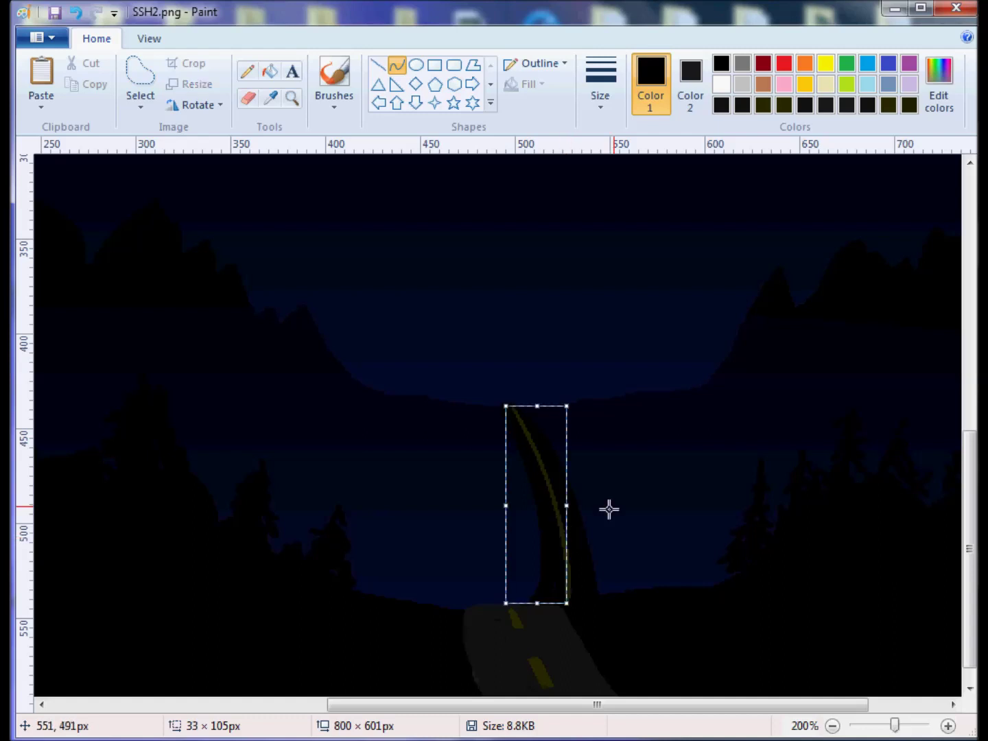
{"action": "left_click", "coordinate": [628, 498]}
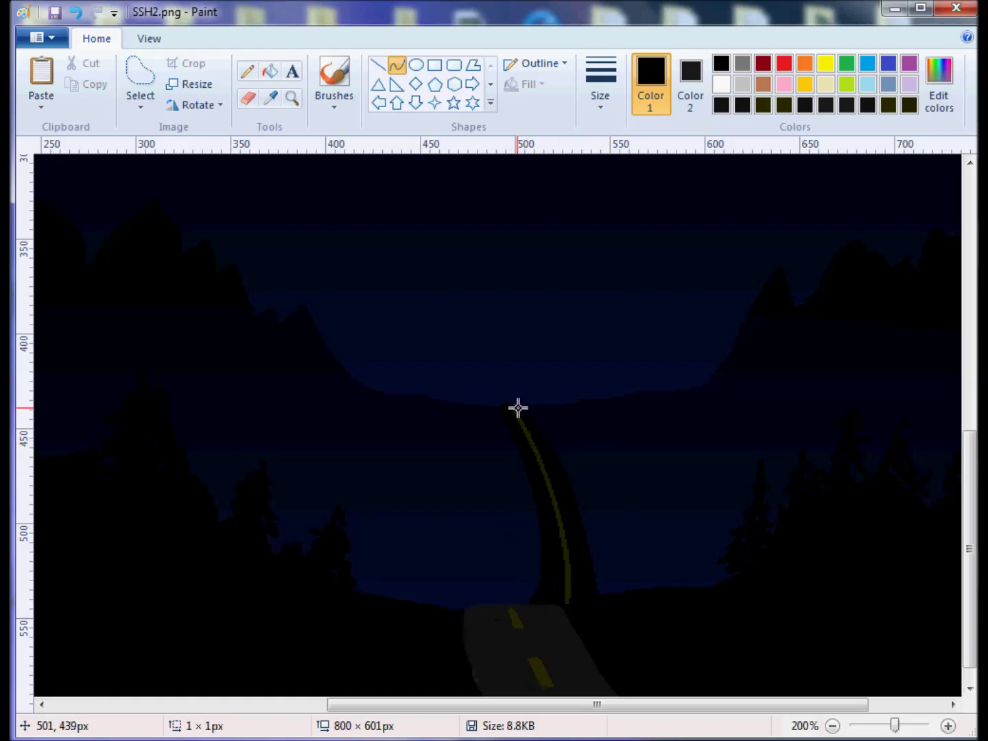
{"action": "left_click_drag", "start_coordinate": [518, 407], "coordinate": [558, 489]}
{"action": "left_click", "coordinate": [659, 475]}
{"action": "left_click", "coordinate": [350, 81]}
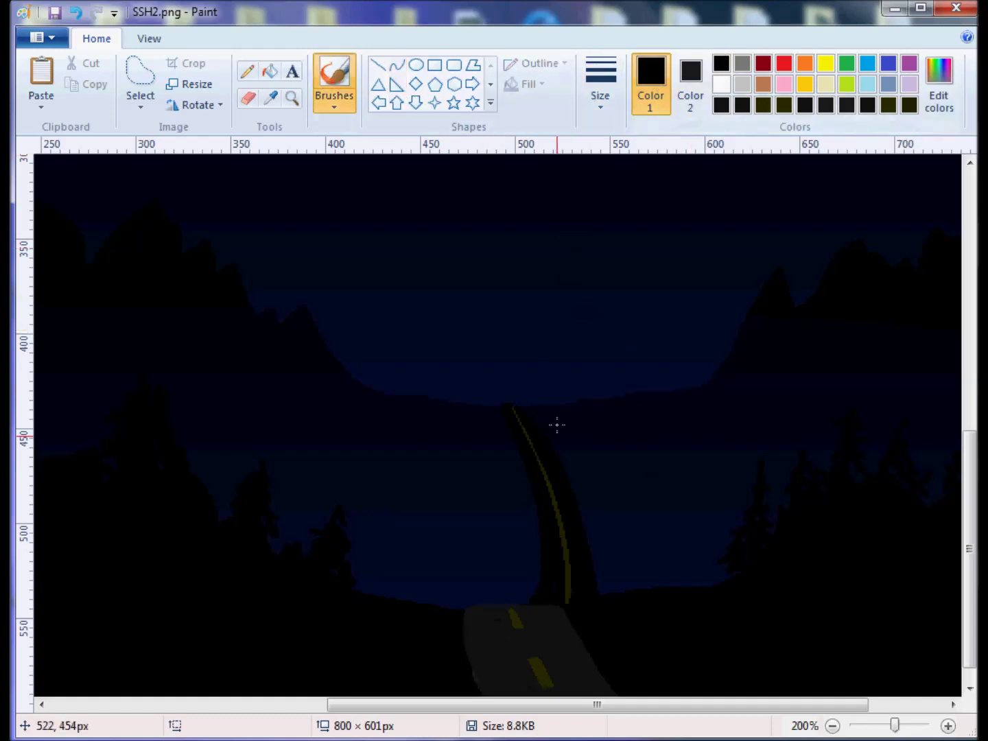
Zoom in on the distant road and dab black gaps into its centre line.
{"action": "left_click", "coordinate": [291, 98]}
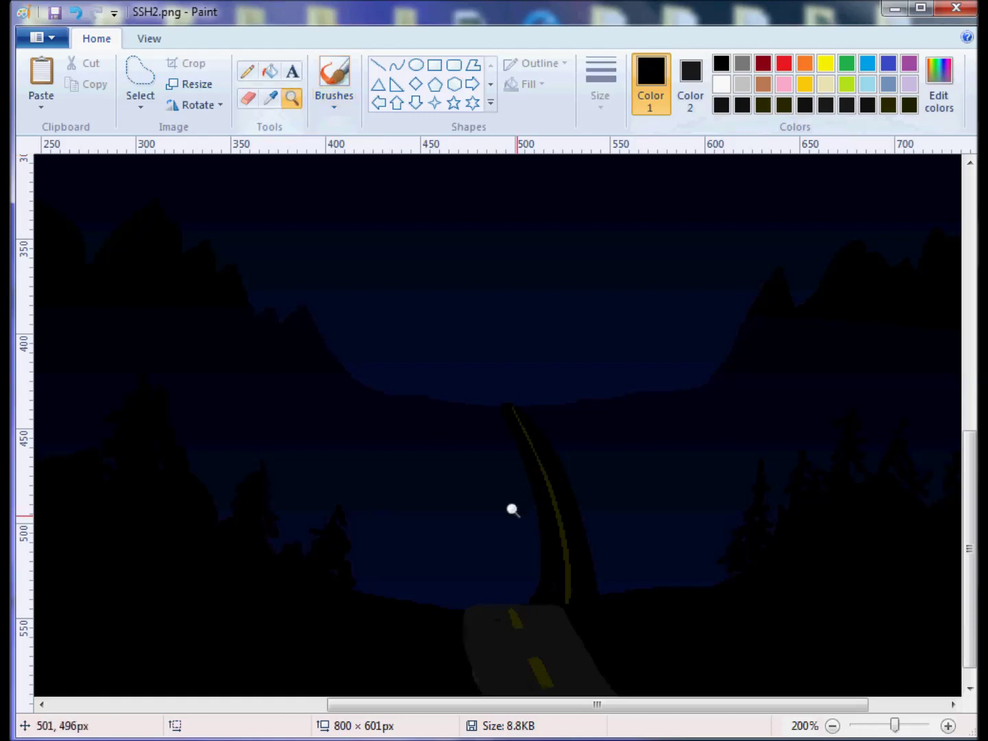
{"action": "left_click", "coordinate": [540, 504]}
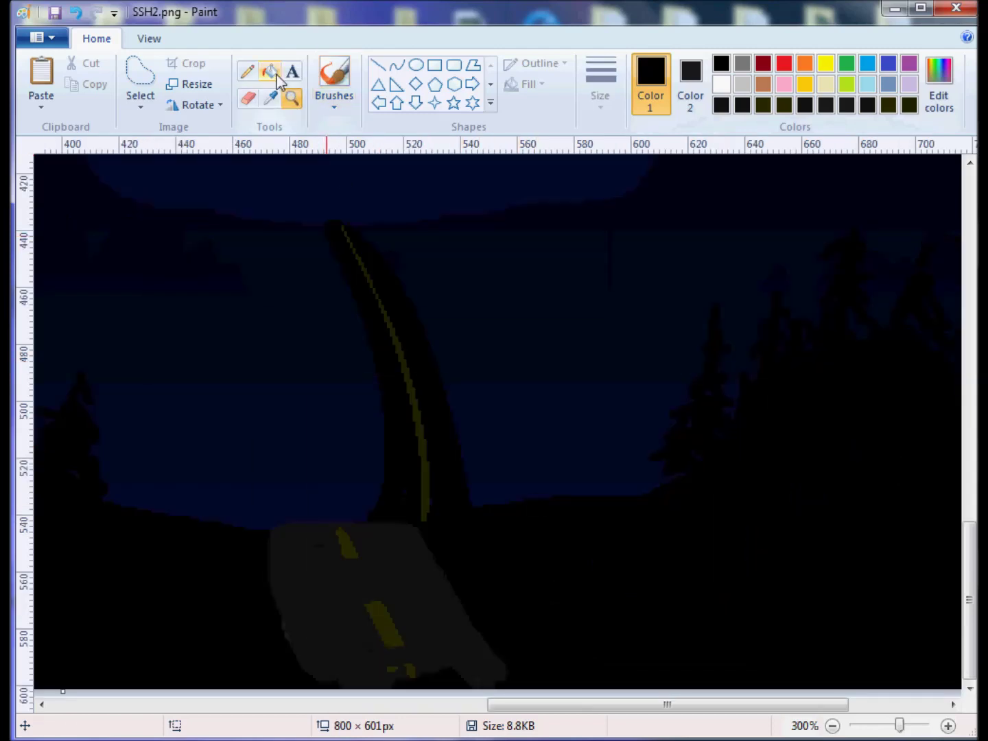
{"action": "left_click", "coordinate": [335, 77]}
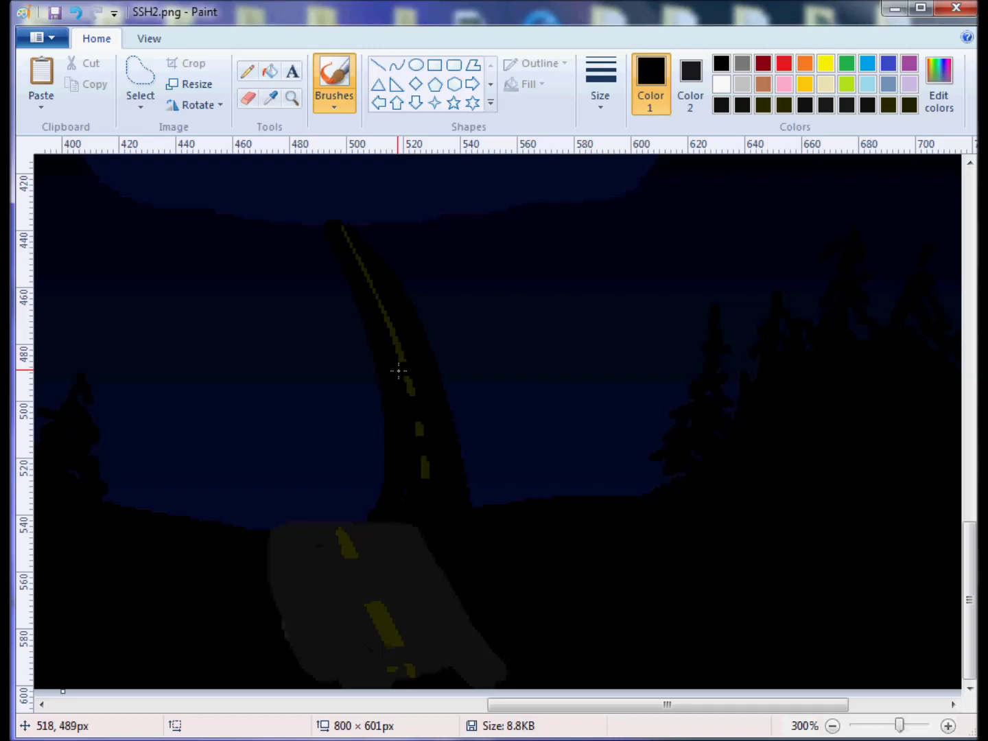
{"action": "left_click", "coordinate": [401, 342]}
{"action": "left_click", "coordinate": [386, 315]}
{"action": "left_click", "coordinate": [369, 283]}
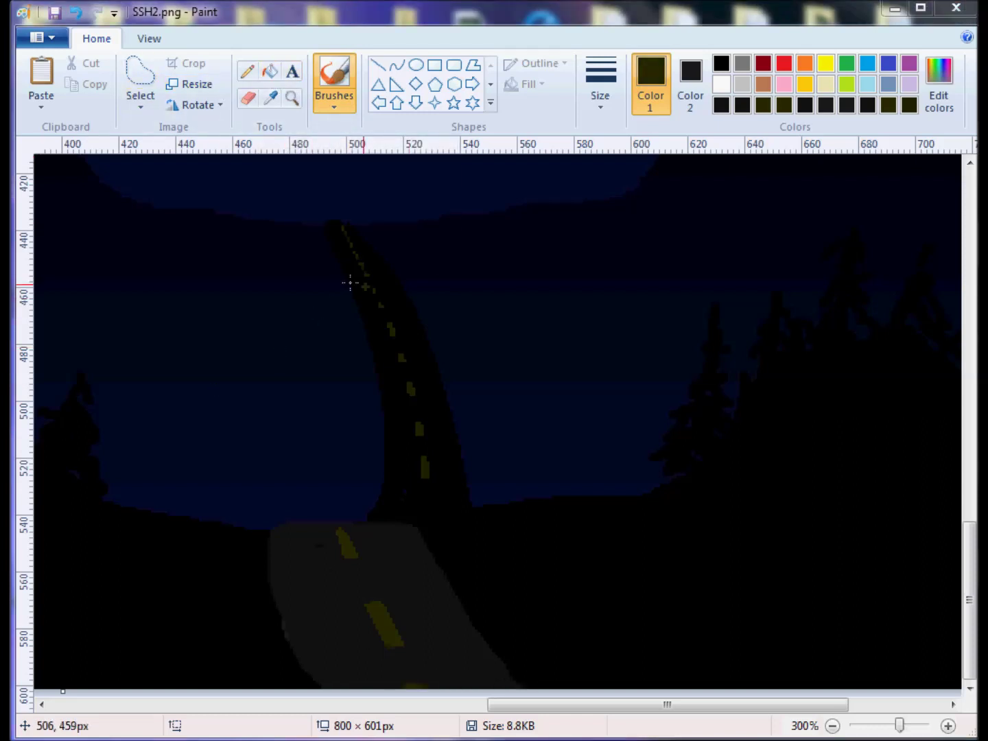
Zoom out to 100% to show the full twilight scene with sky, ridges, pines and dashed road.
{"action": "left_click", "coordinate": [834, 726]}
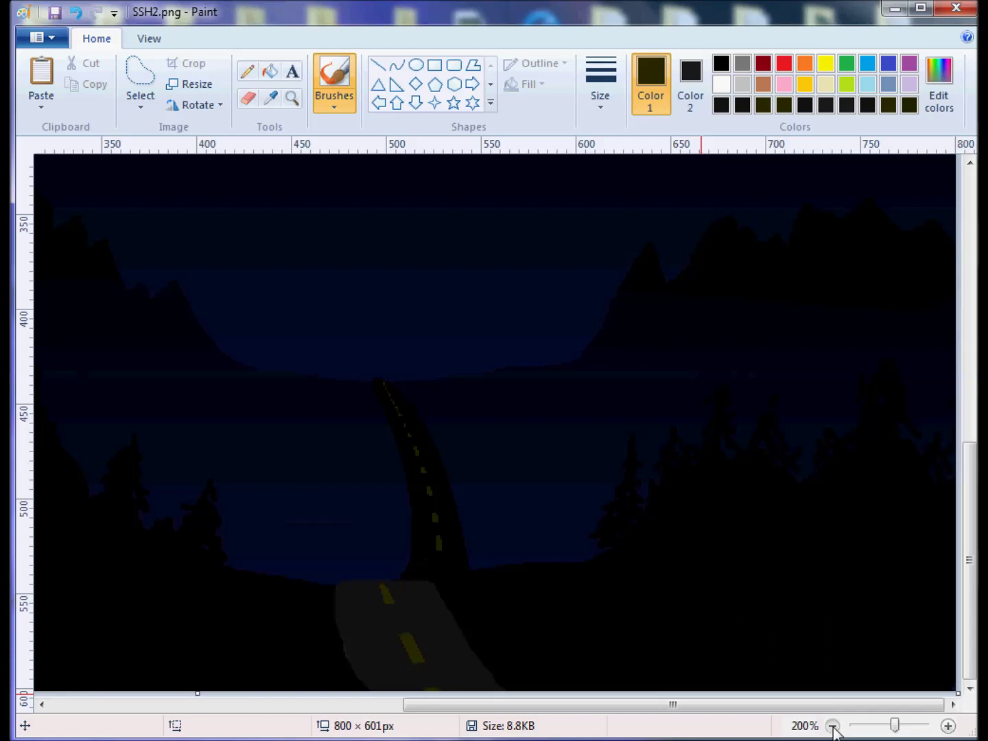
{"action": "left_click", "coordinate": [834, 726]}
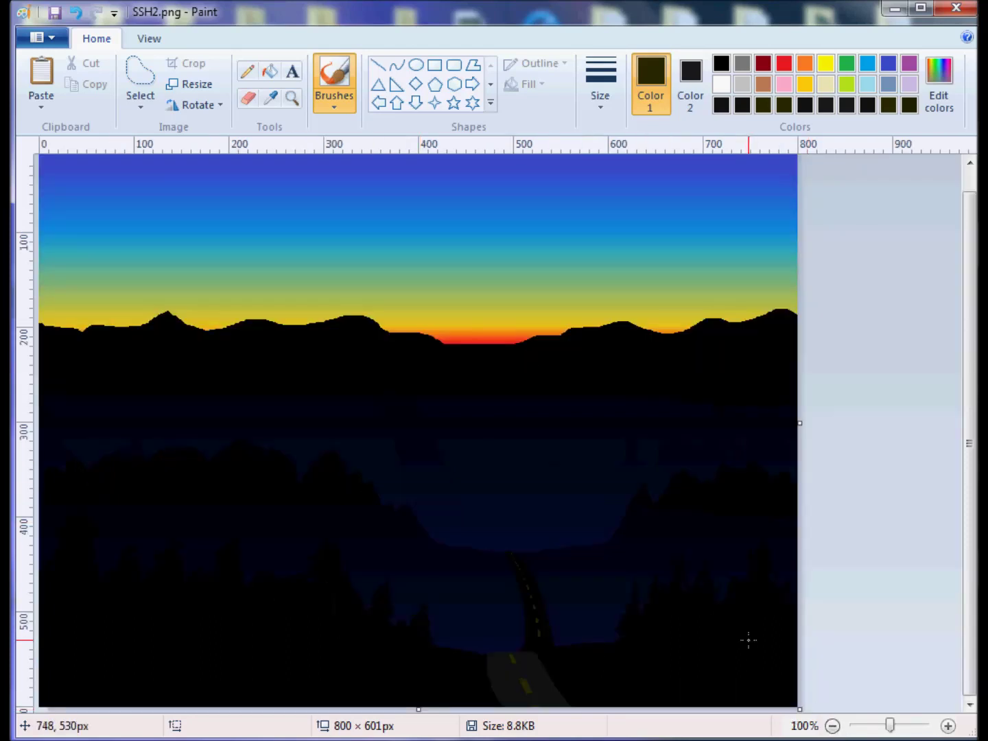